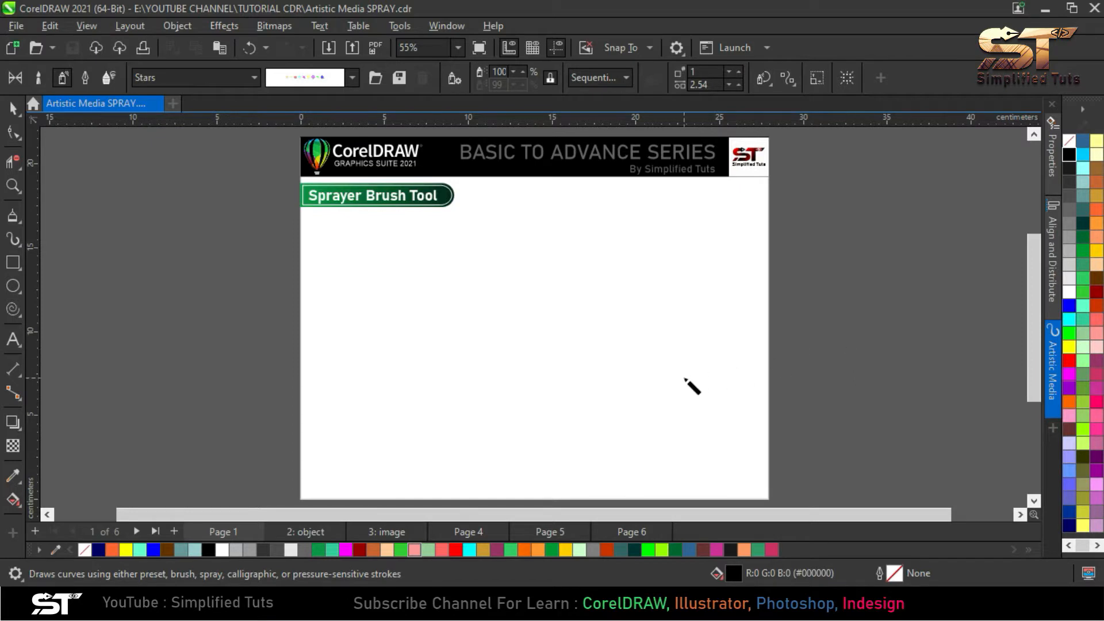
Draw a wavy artistic brush stroke across the page using the dotted brush from the Artistic category
mouse_move(338, 376)
mouse_down()
mouse_move(351, 338)
mouse_move(526, 353)
mouse_move(692, 318)
mouse_move(703, 282)
mouse_up()
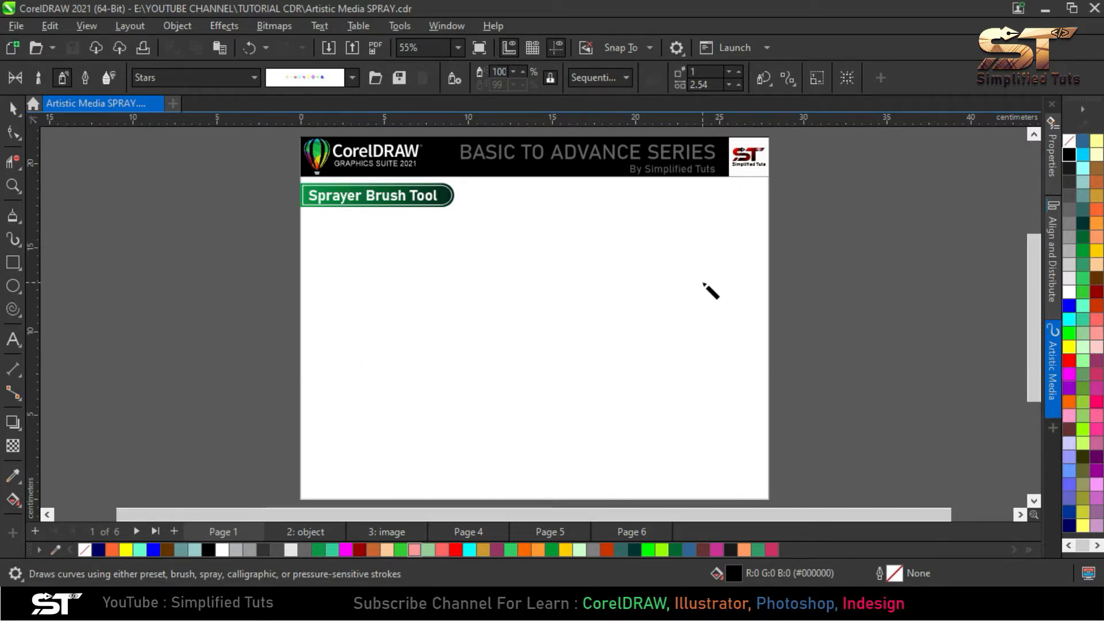
click(31, 82)
mouse_move(331, 380)
mouse_down()
mouse_move(412, 320)
mouse_move(635, 345)
mouse_move(692, 221)
mouse_up()
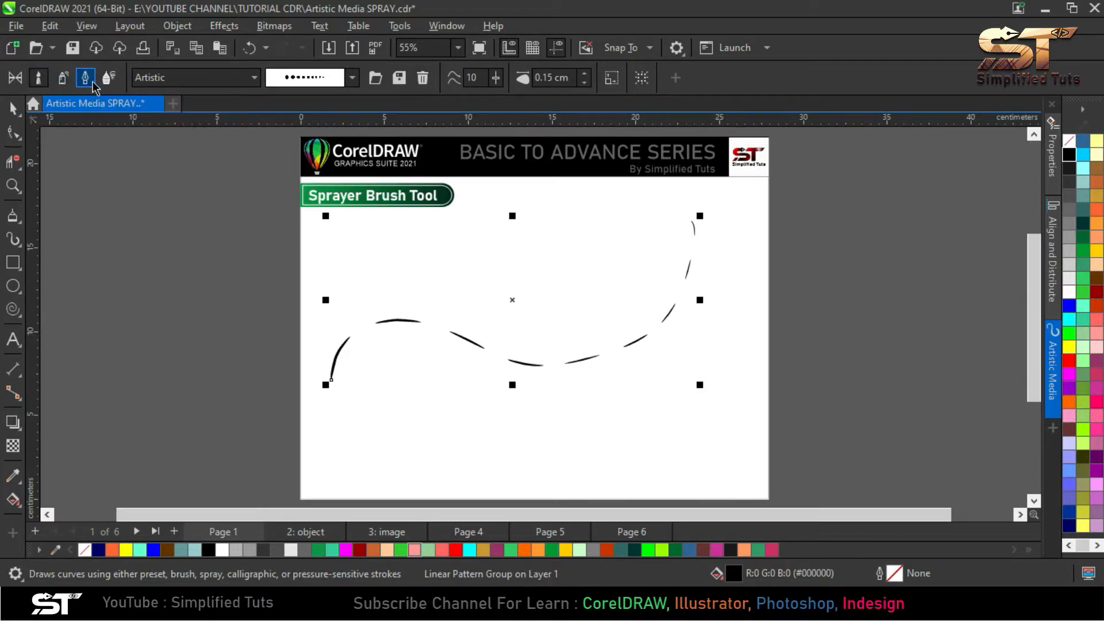
Switch Artistic Media to Spray mode and view the spray patterns in the Stars category
click(62, 78)
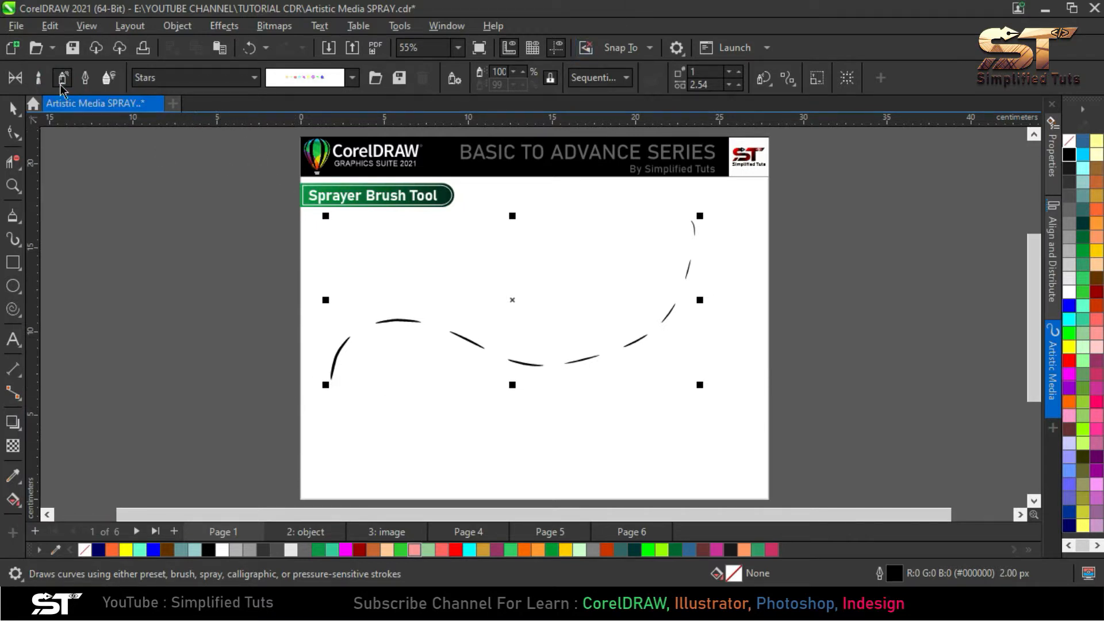
click(195, 78)
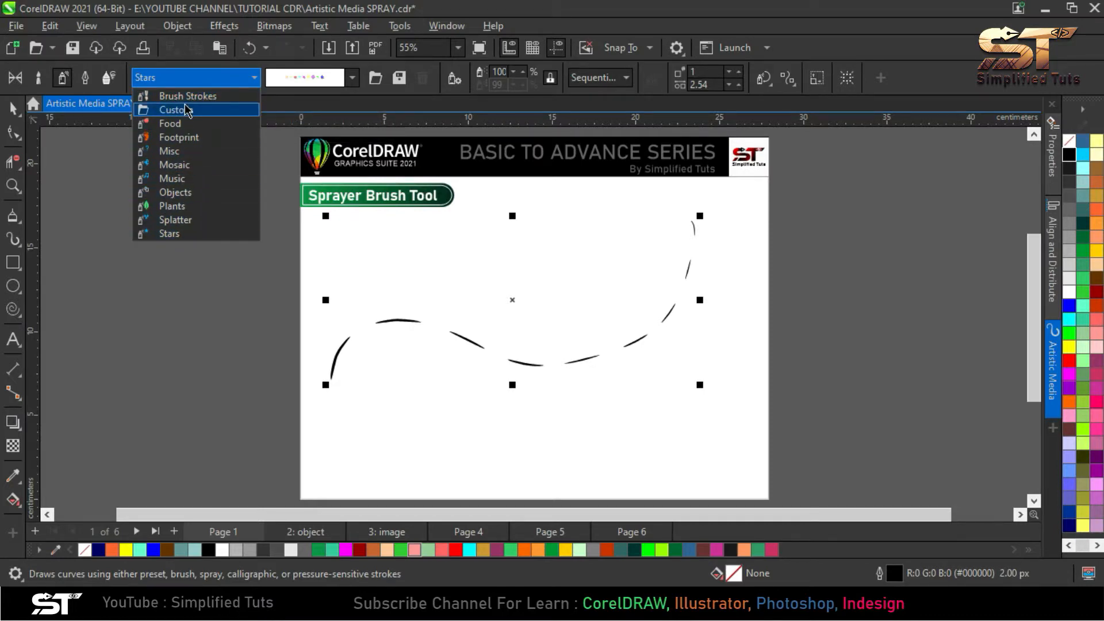
click(316, 77)
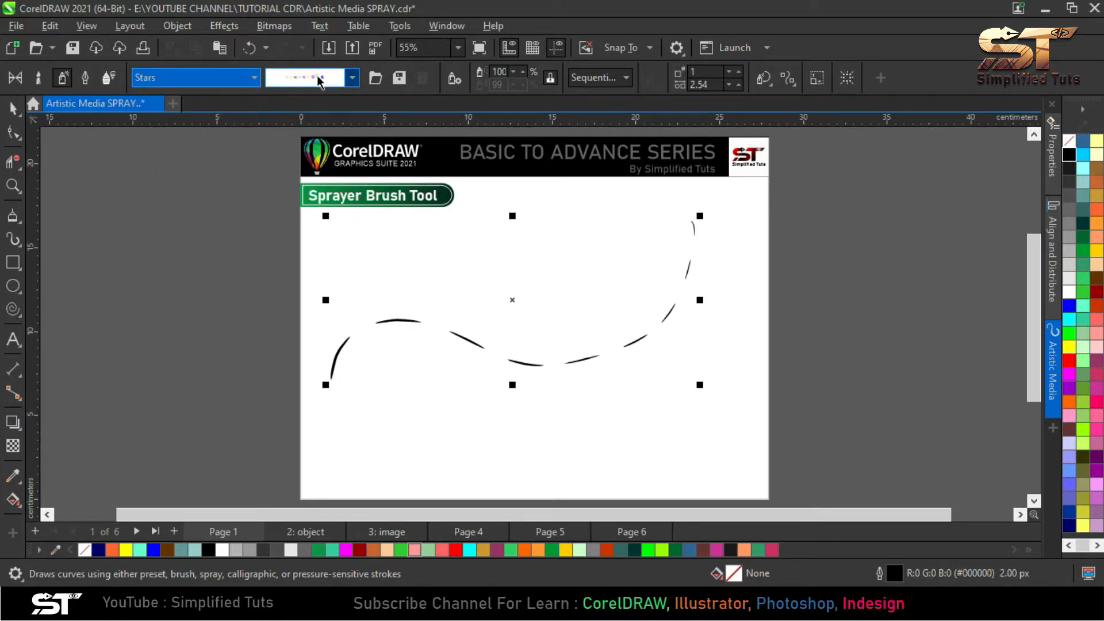
click(317, 77)
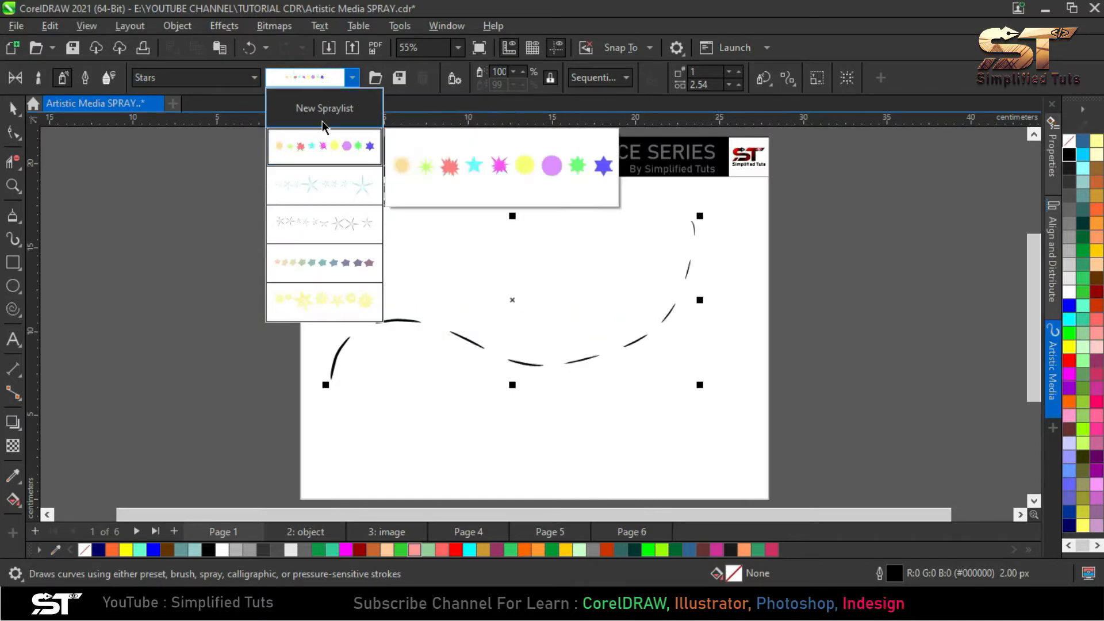
Set the spray category to Brush Strokes and view its spray patterns
click(212, 77)
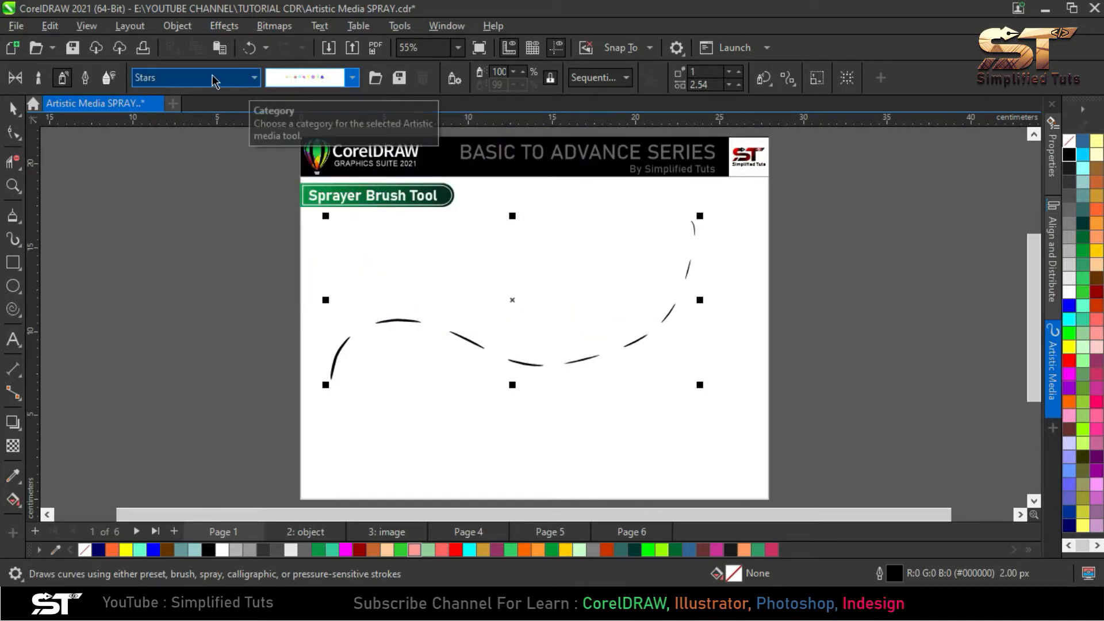
click(208, 77)
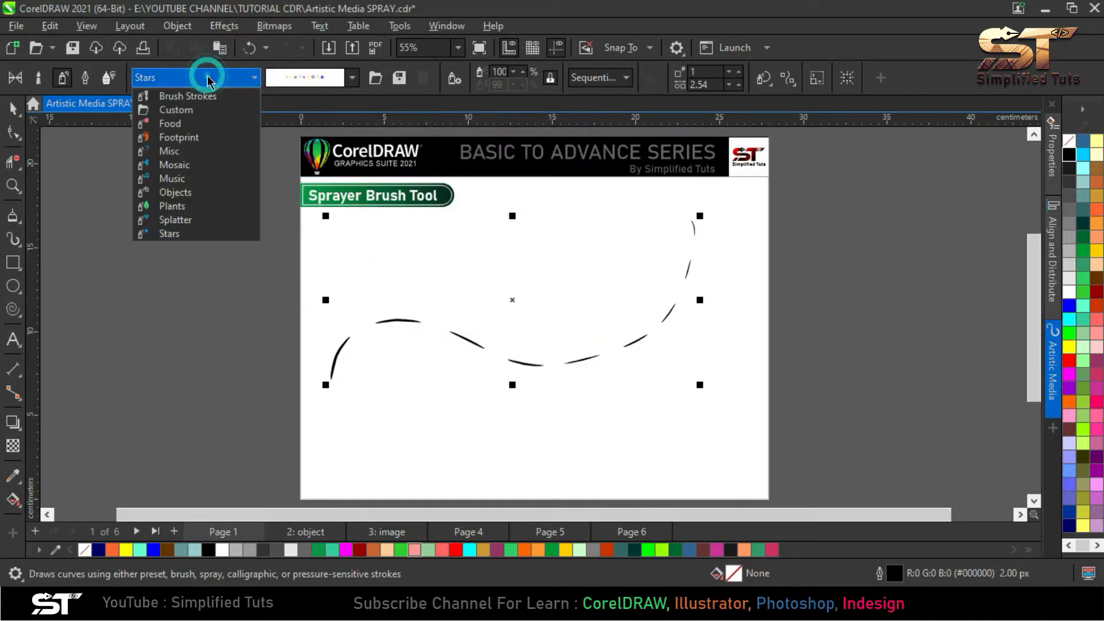
click(187, 97)
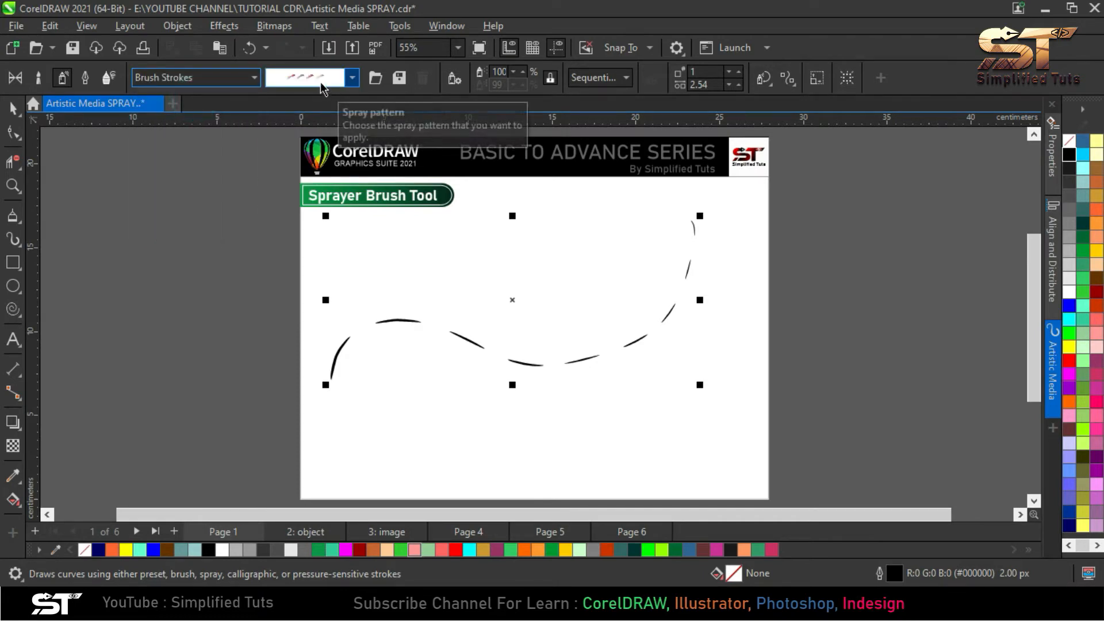
click(317, 77)
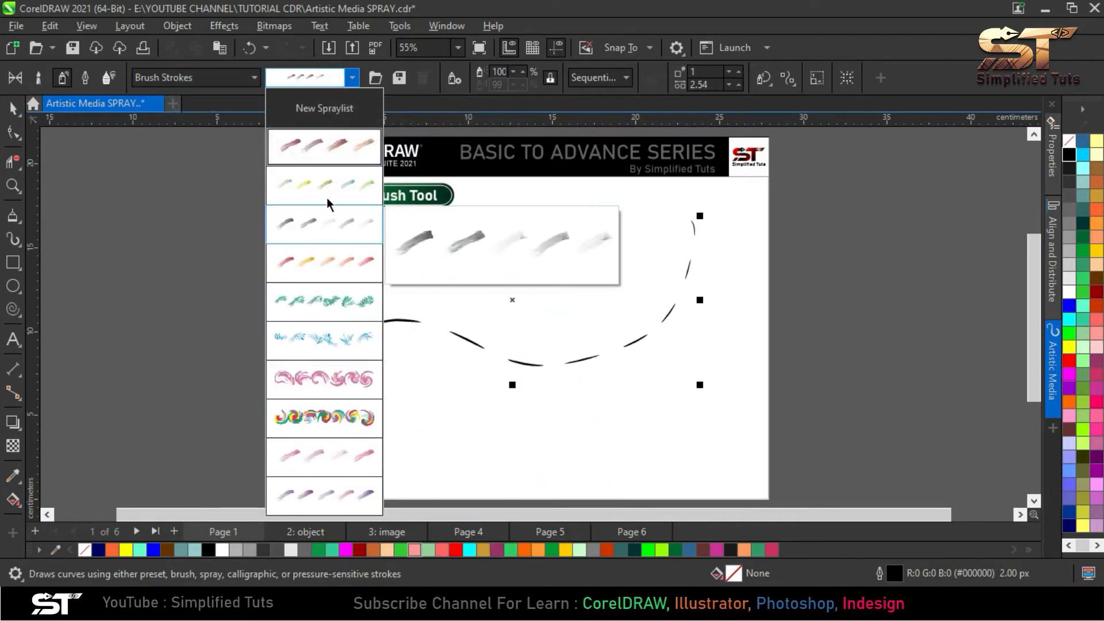
Set the spray category to Food and preview its candy spray patterns
click(227, 83)
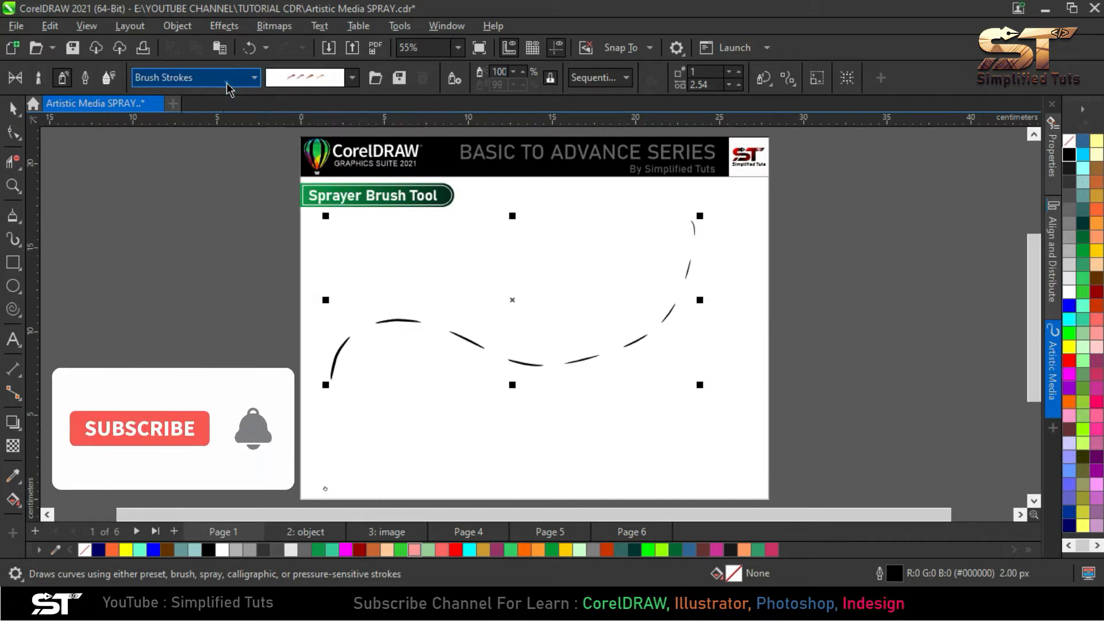
click(227, 80)
click(184, 125)
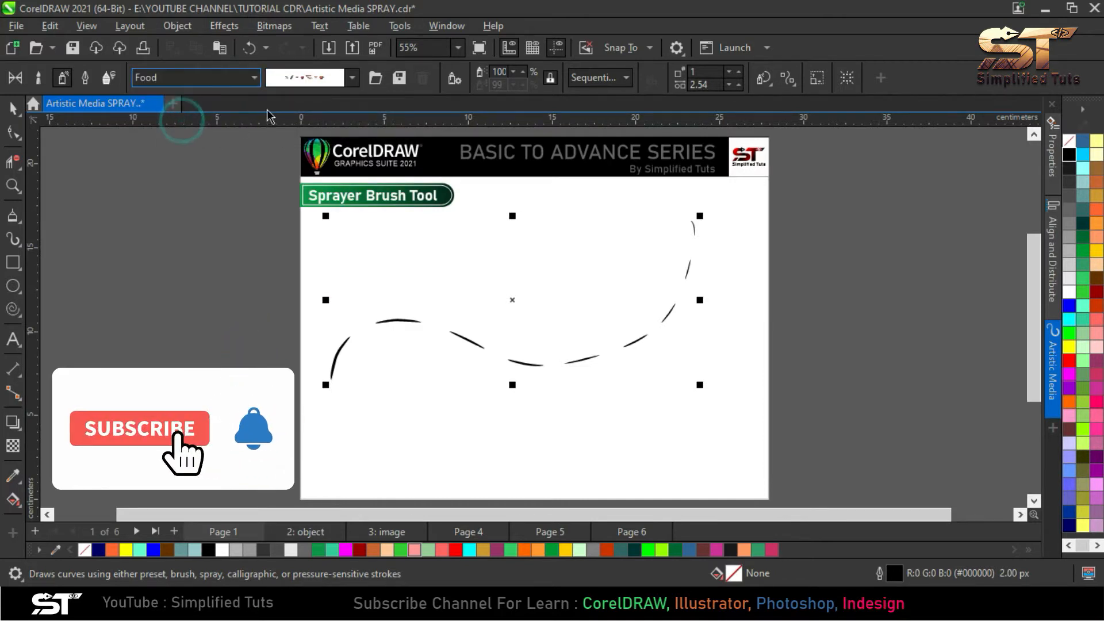
click(316, 77)
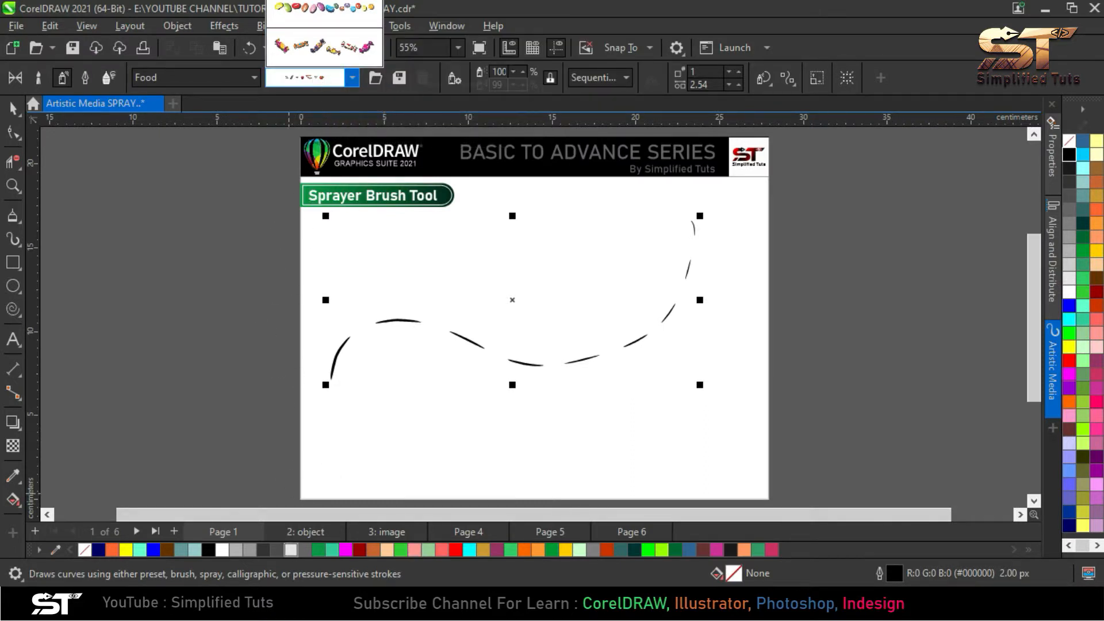
mouse_move(355, 68)
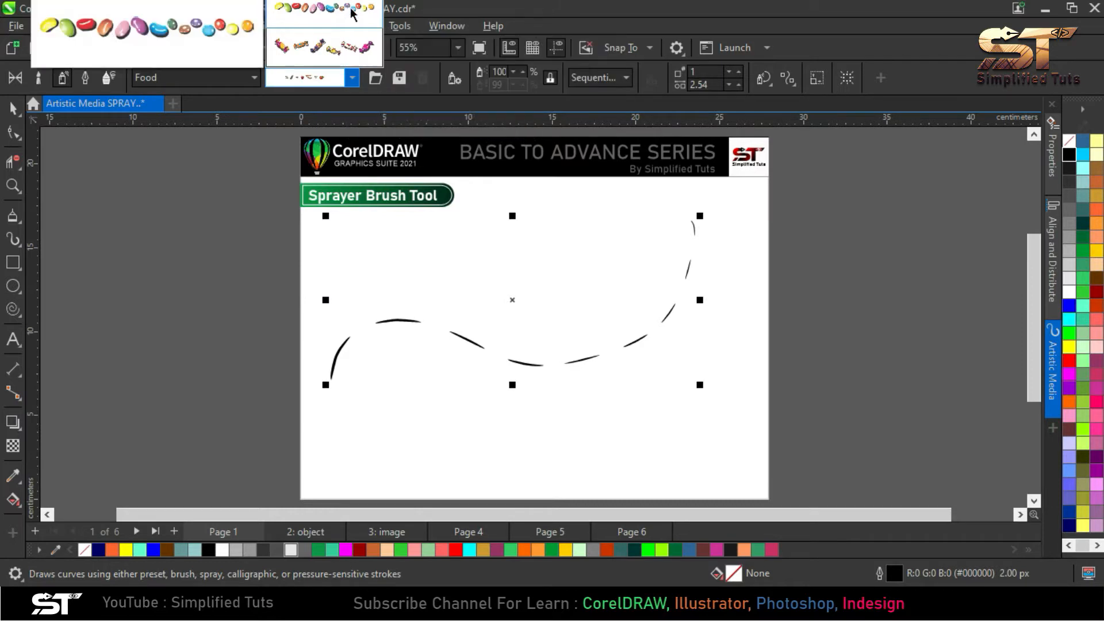
mouse_move(335, 7)
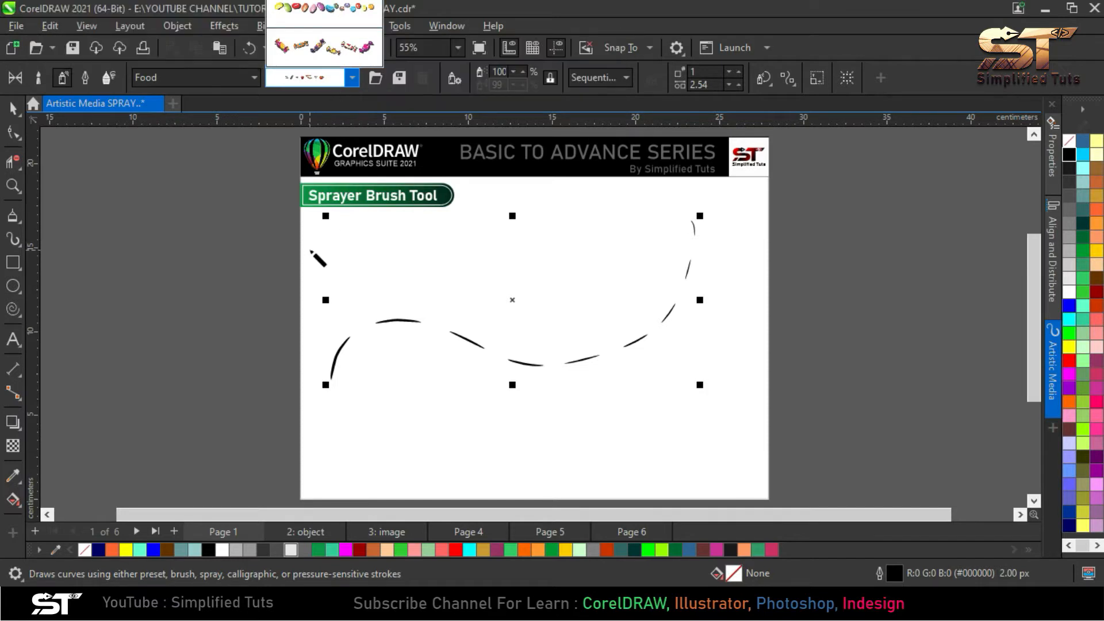
Check that the Artistic Media docker is enabled, expand it, and examine the end of the Default Strokes list
click(451, 29)
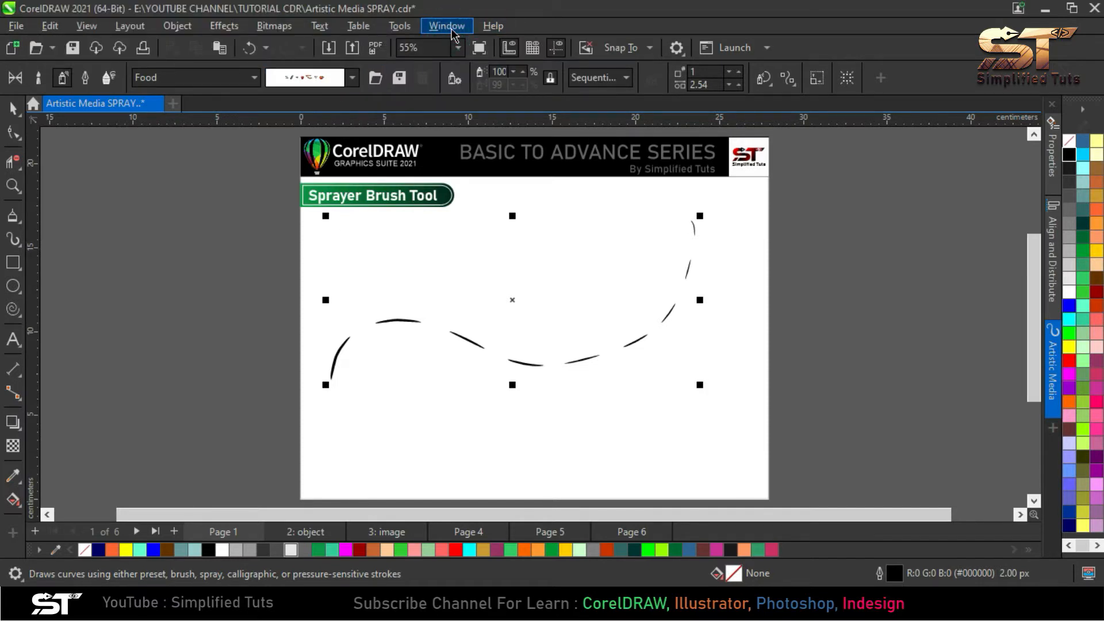
click(452, 31)
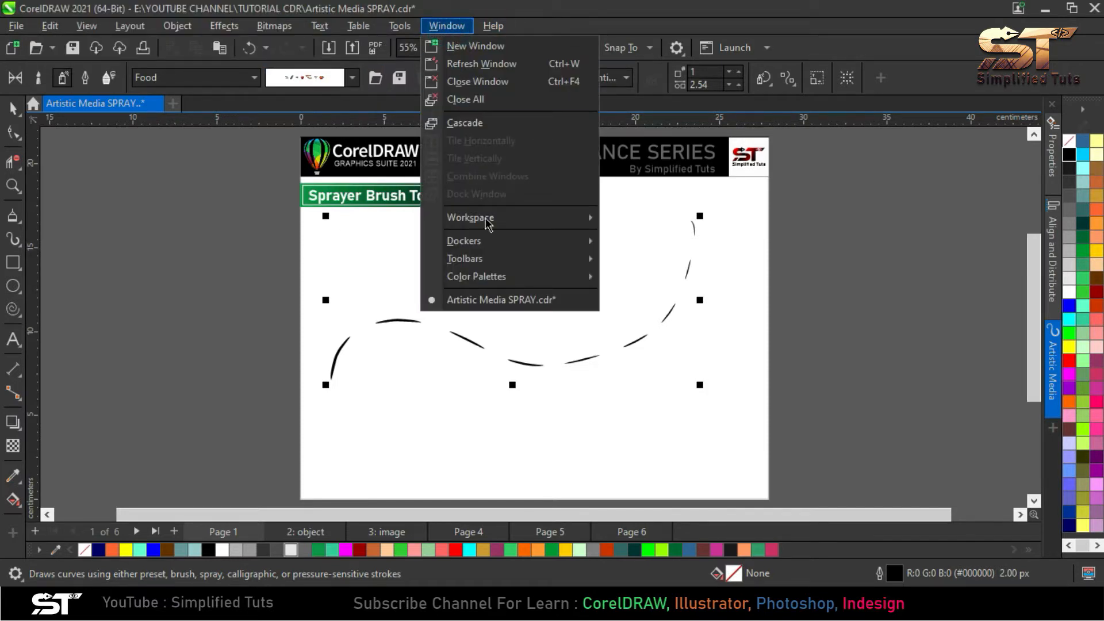
mouse_move(477, 245)
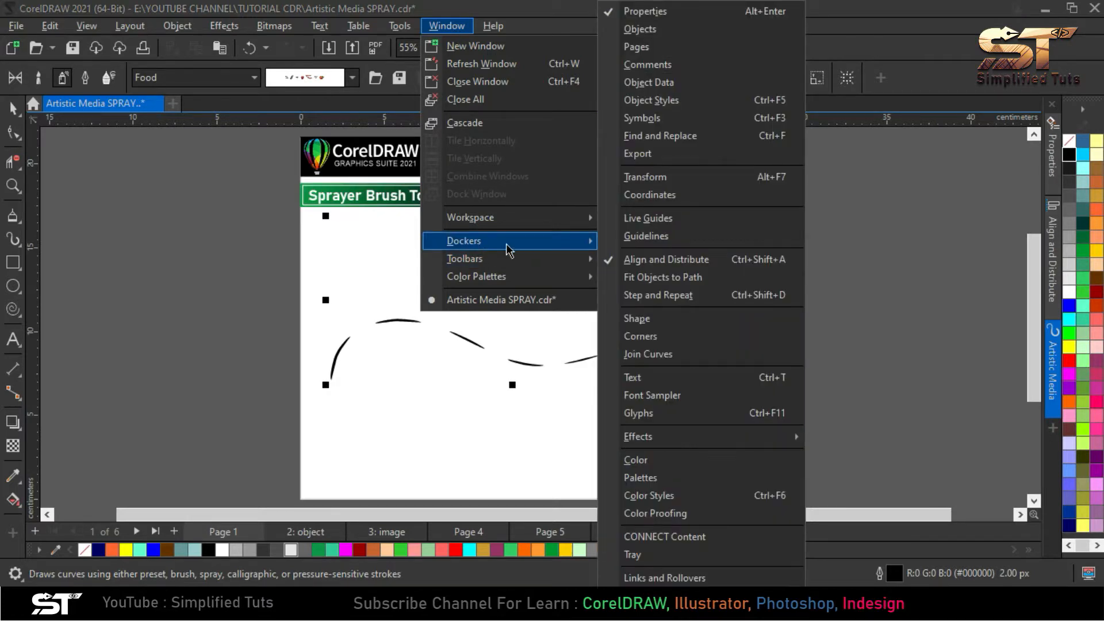
mouse_move(668, 449)
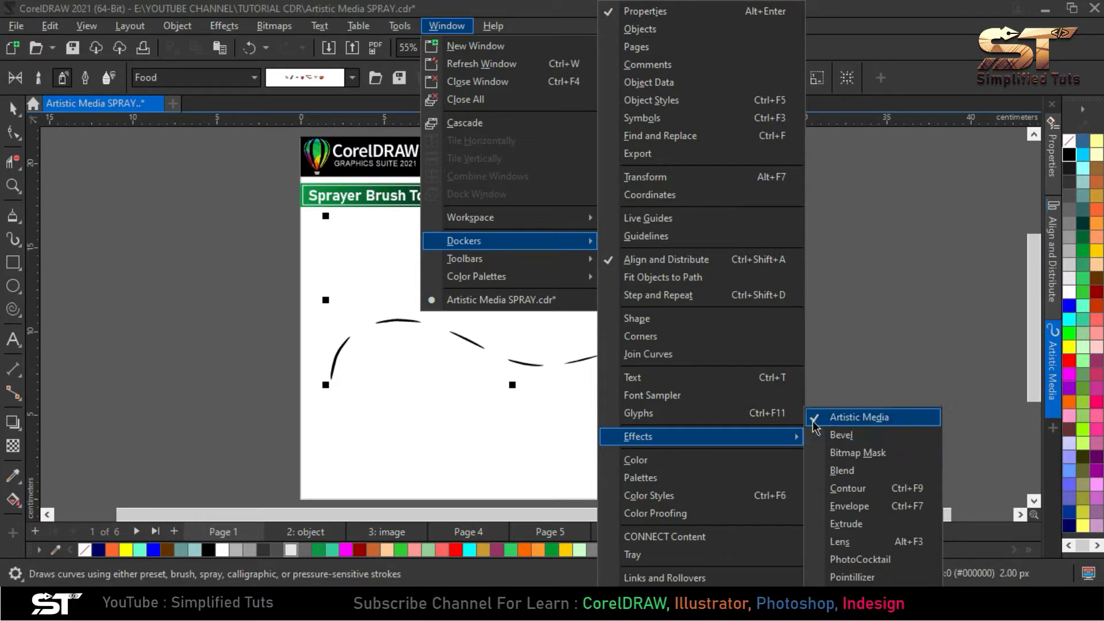
click(1056, 367)
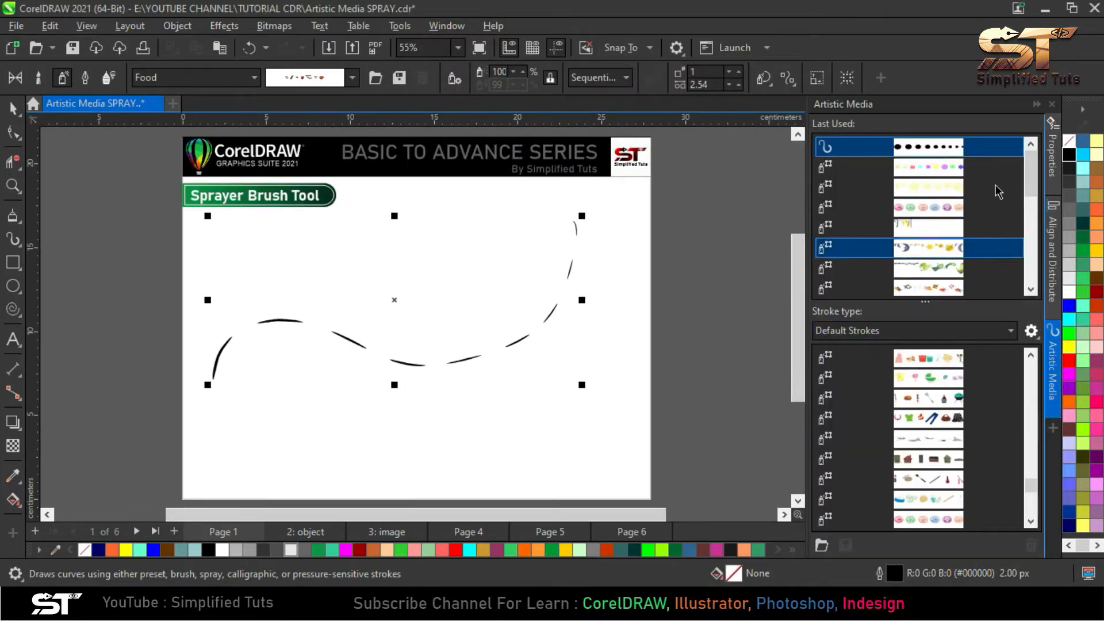
click(1028, 497)
click(1027, 511)
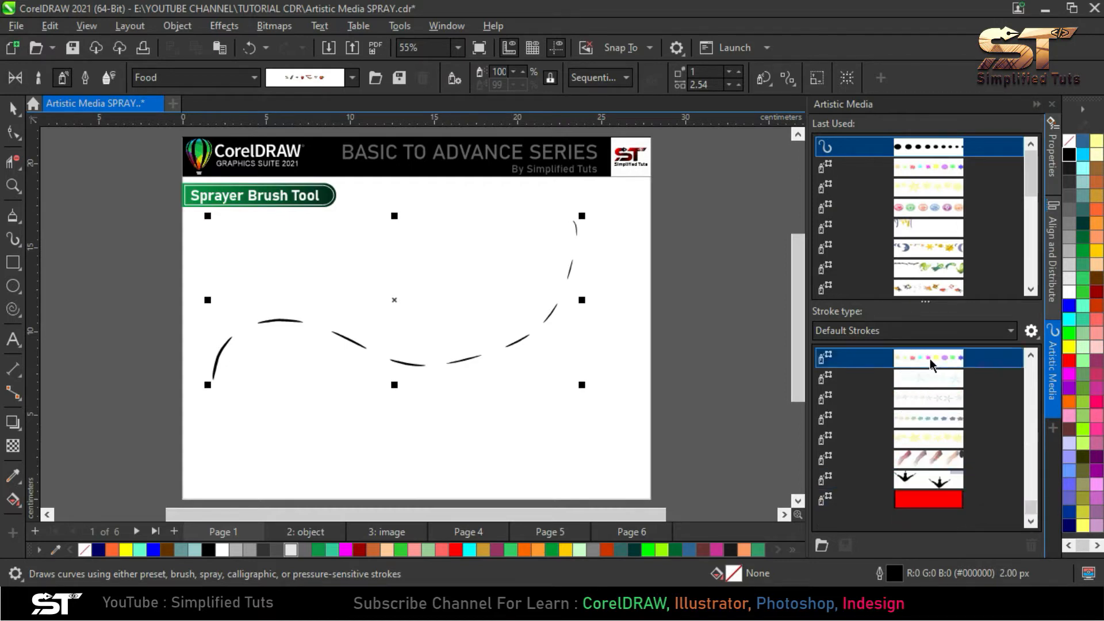
Set the spray category to Stars and compare its patterns with the star strokes in the docker
click(250, 78)
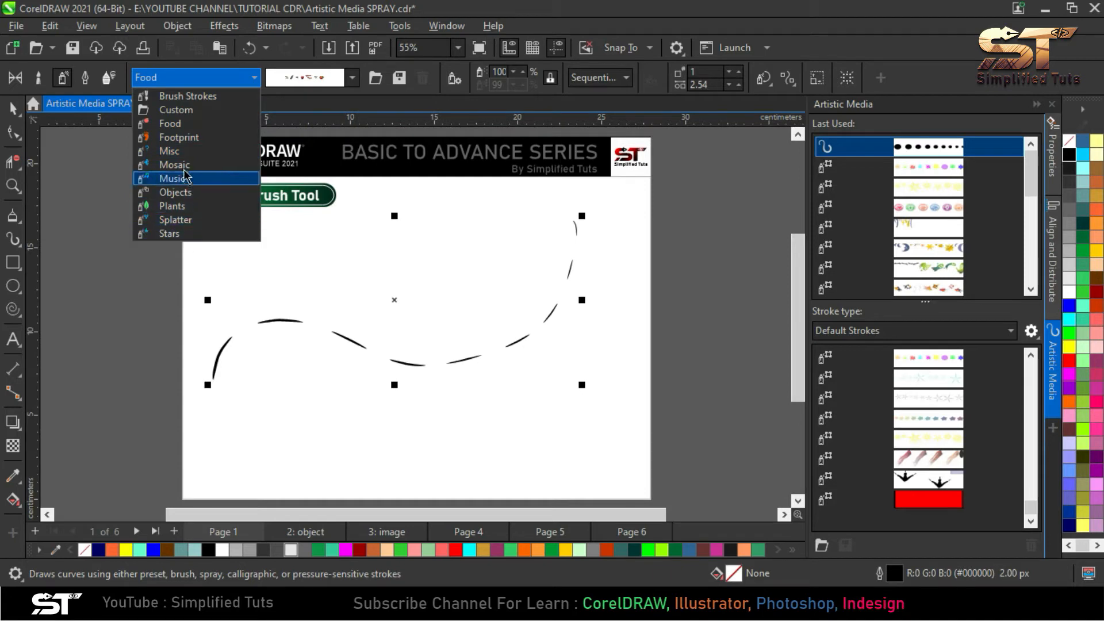
click(169, 234)
click(342, 84)
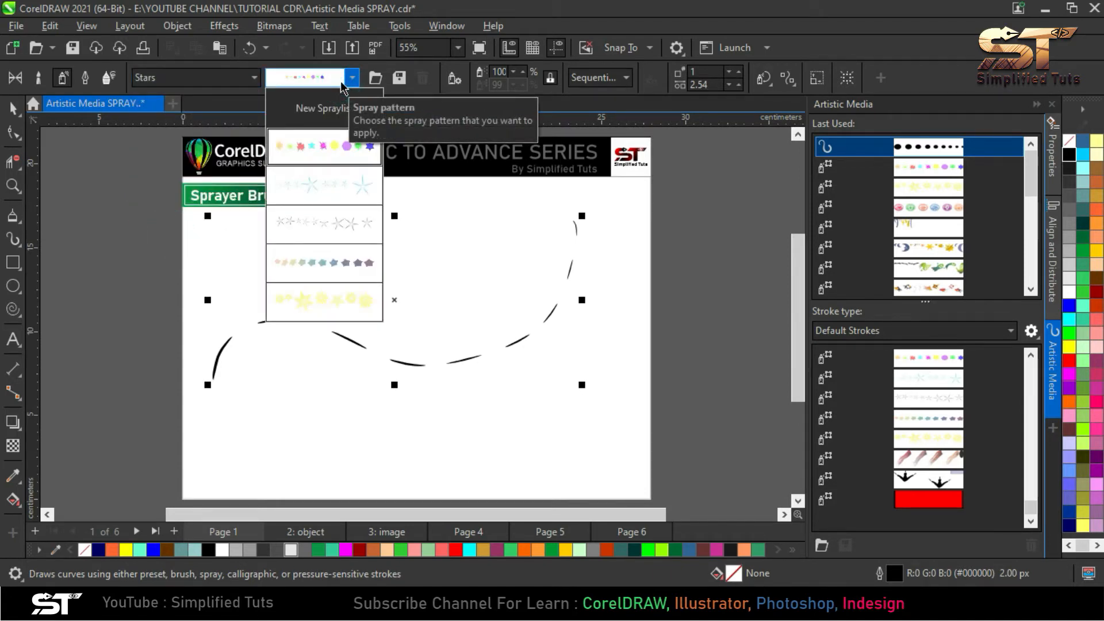
Set the spray category to Plants and choose the green trees spray pattern
click(228, 85)
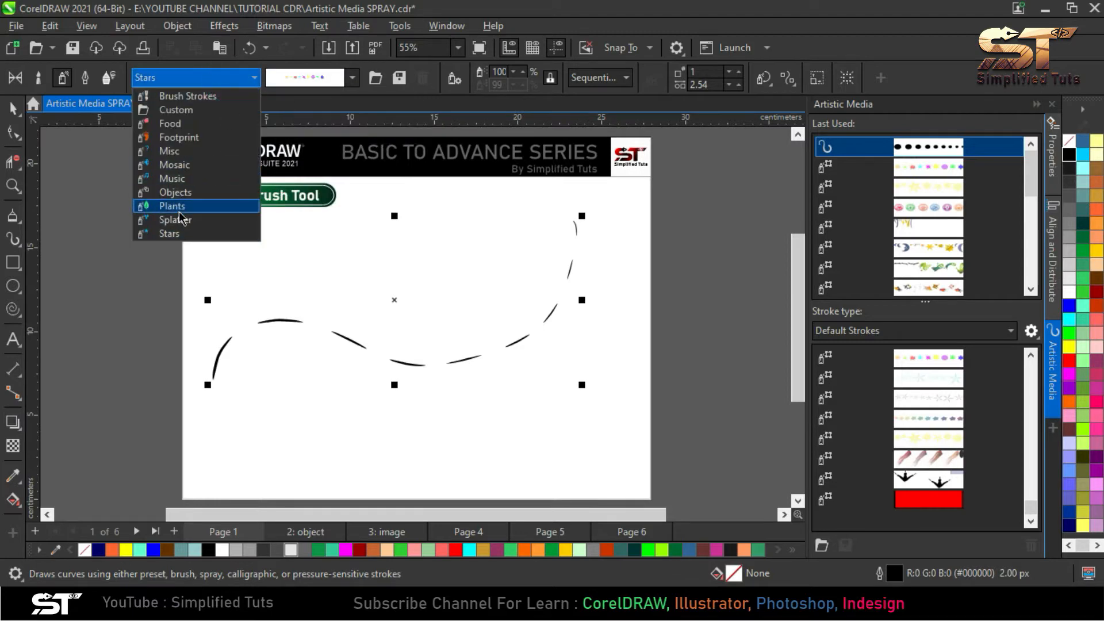
click(178, 206)
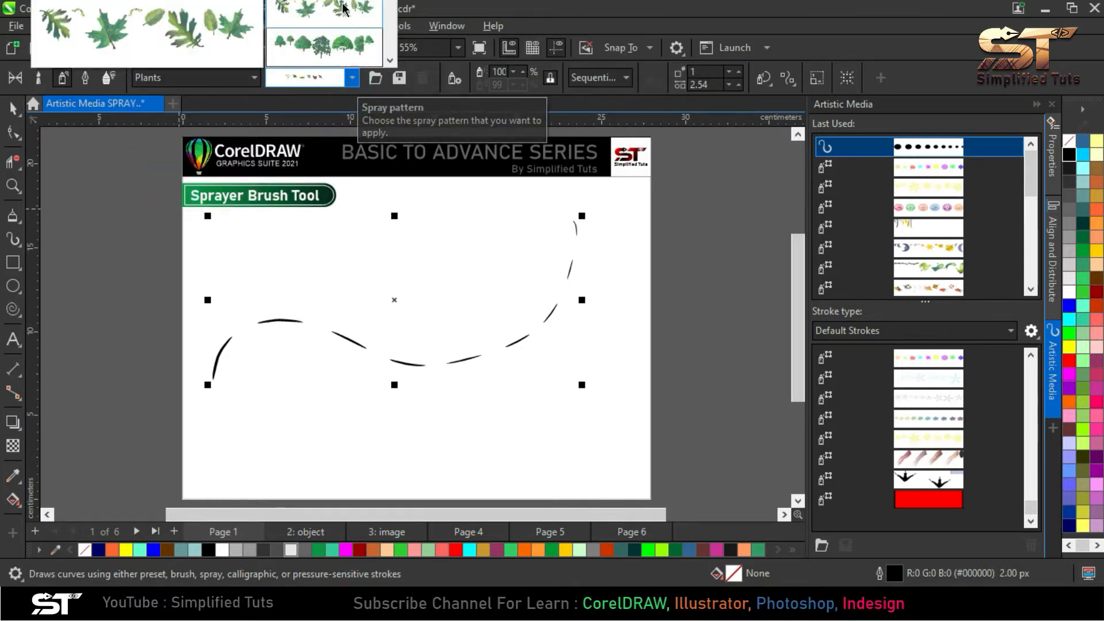
click(1027, 509)
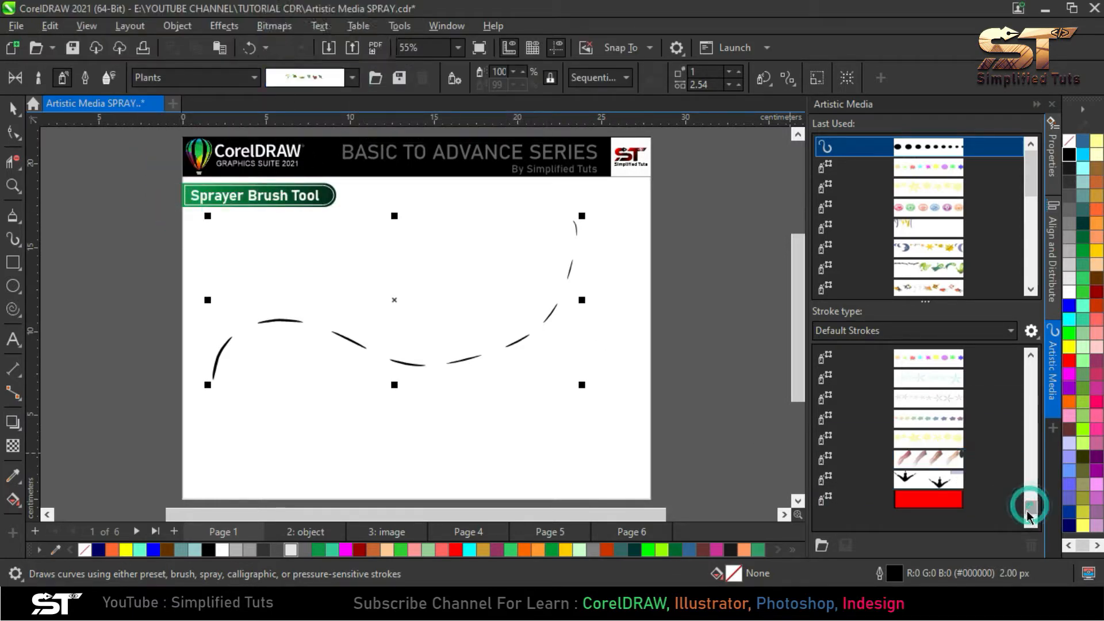
click(1030, 508)
drag(1031, 509, 1032, 473)
click(935, 410)
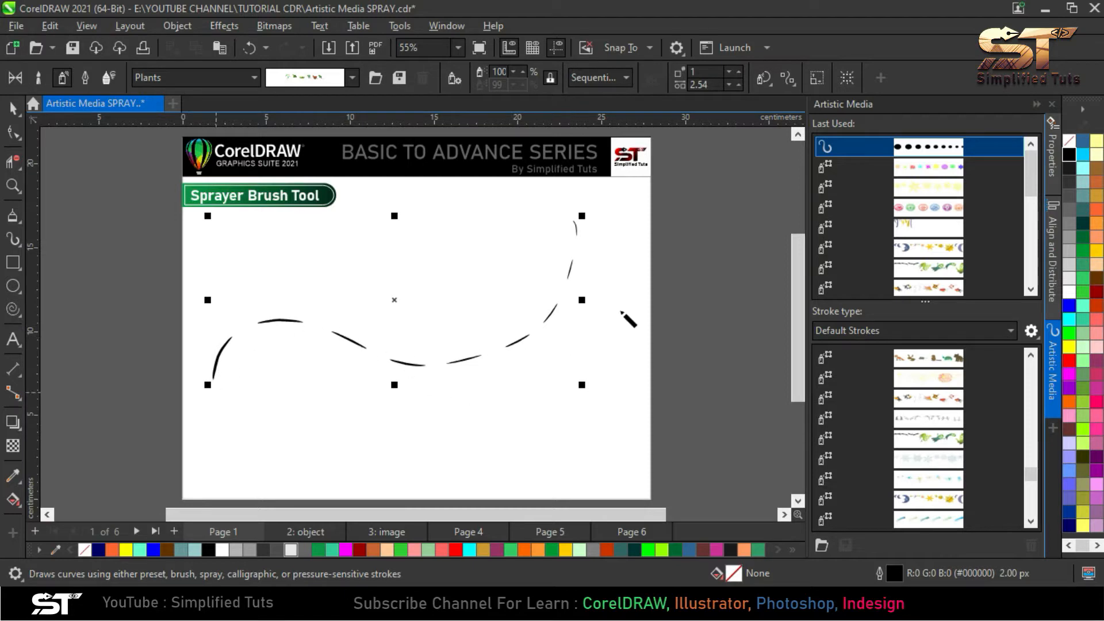
click(314, 78)
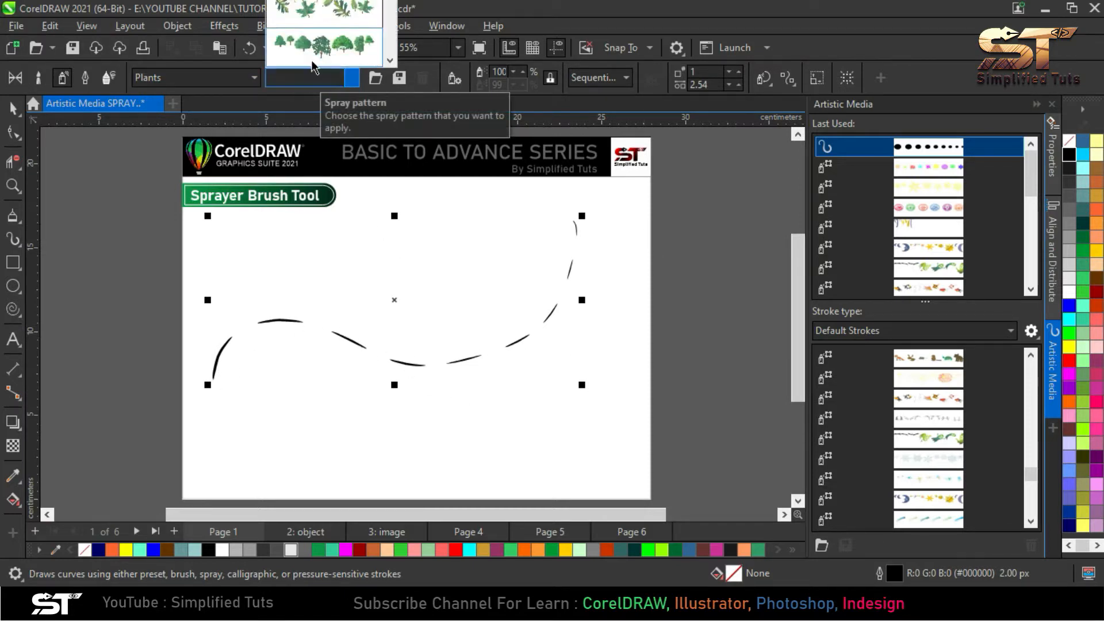
mouse_move(302, 56)
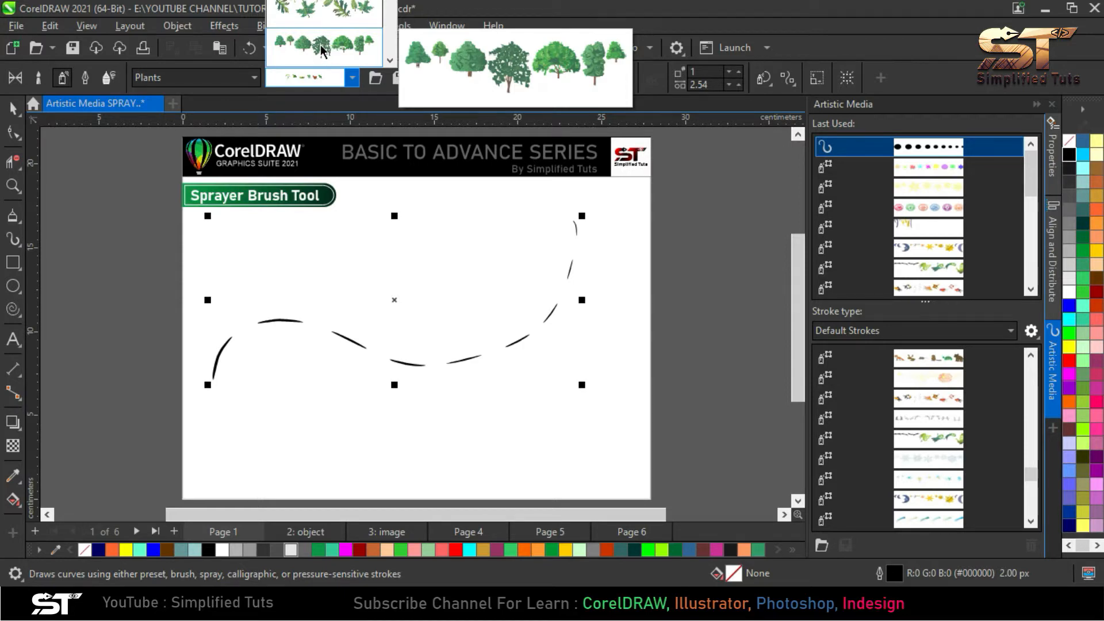
click(322, 51)
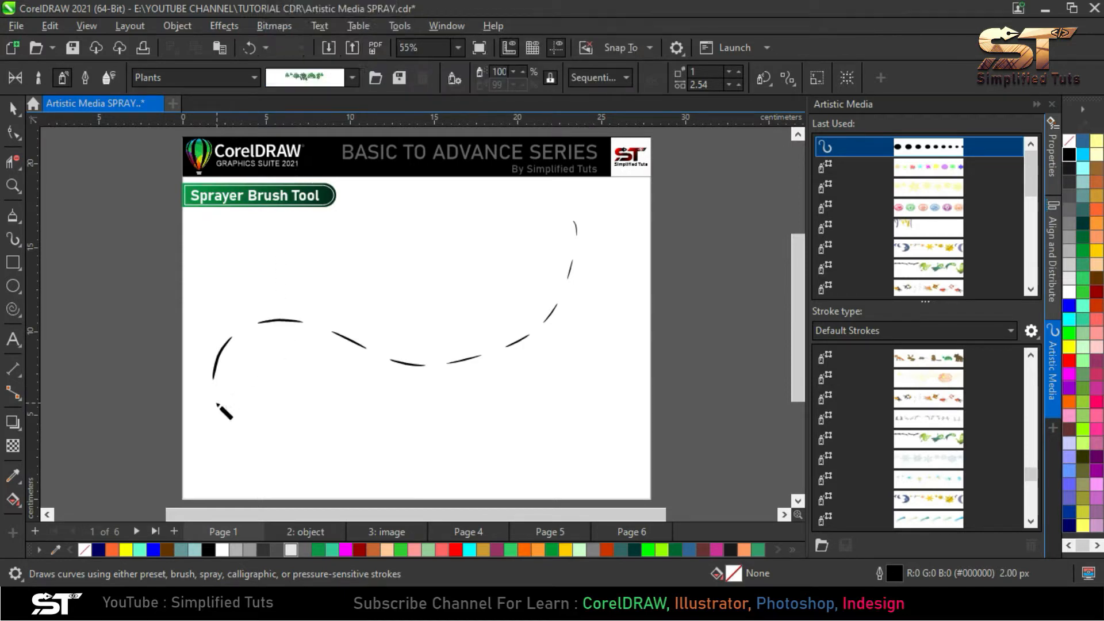
Return to Spray mode with the Plants category and spray a curved row of green trees over the brush stroke
click(460, 360)
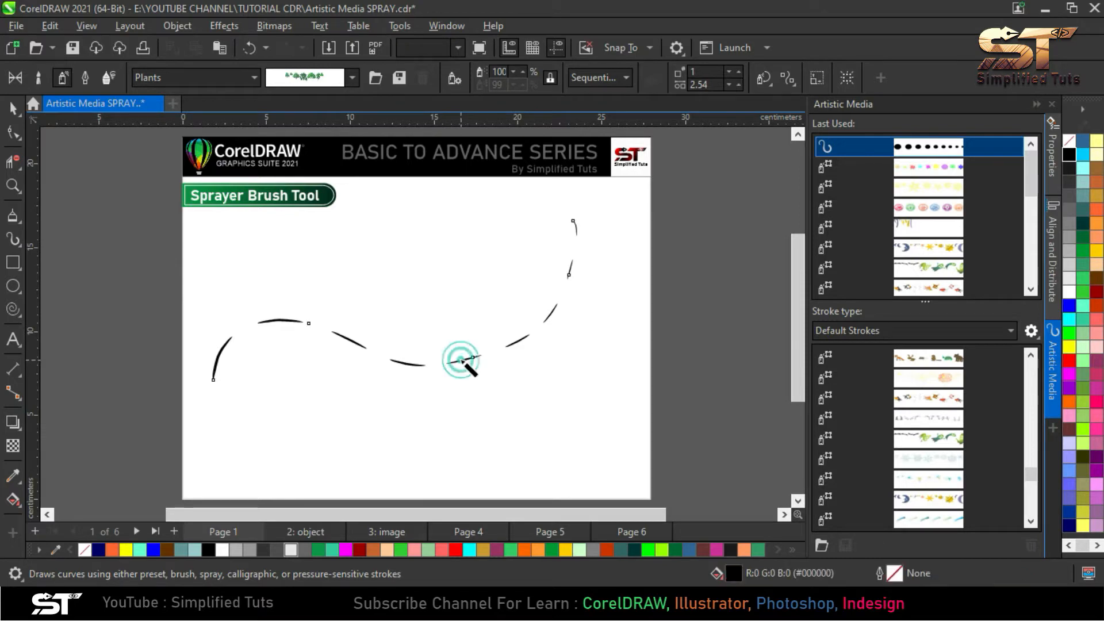
click(221, 80)
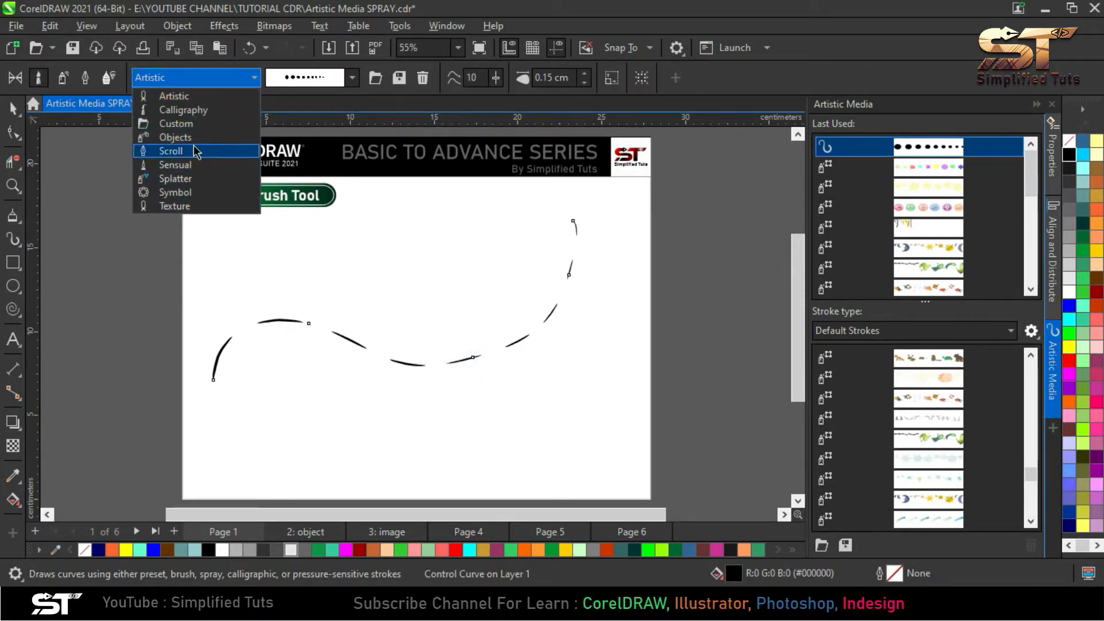
click(64, 79)
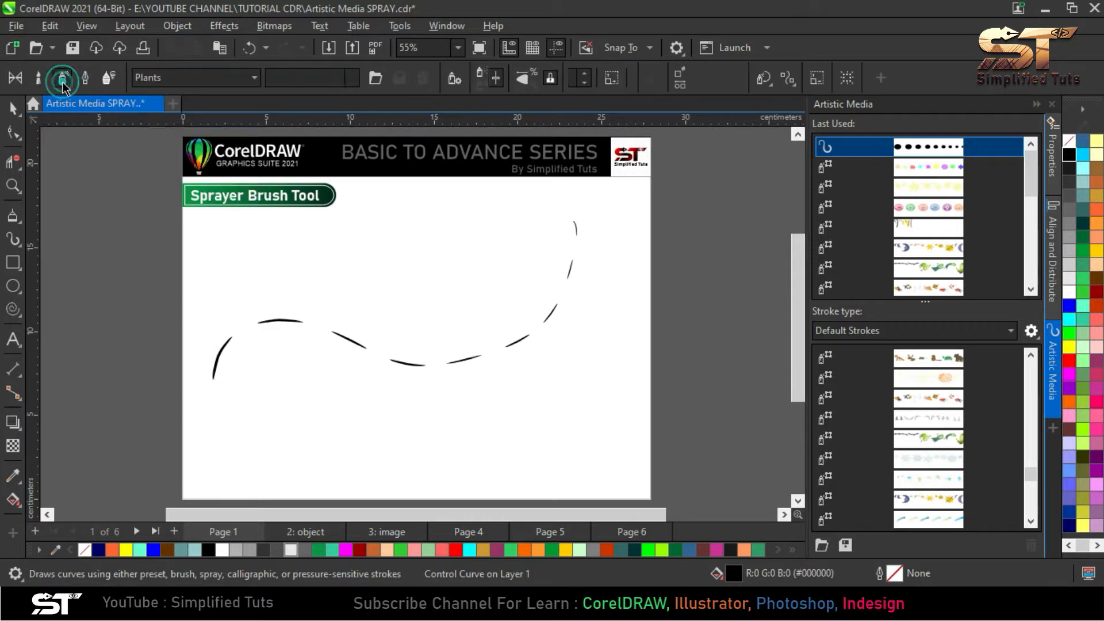
click(190, 78)
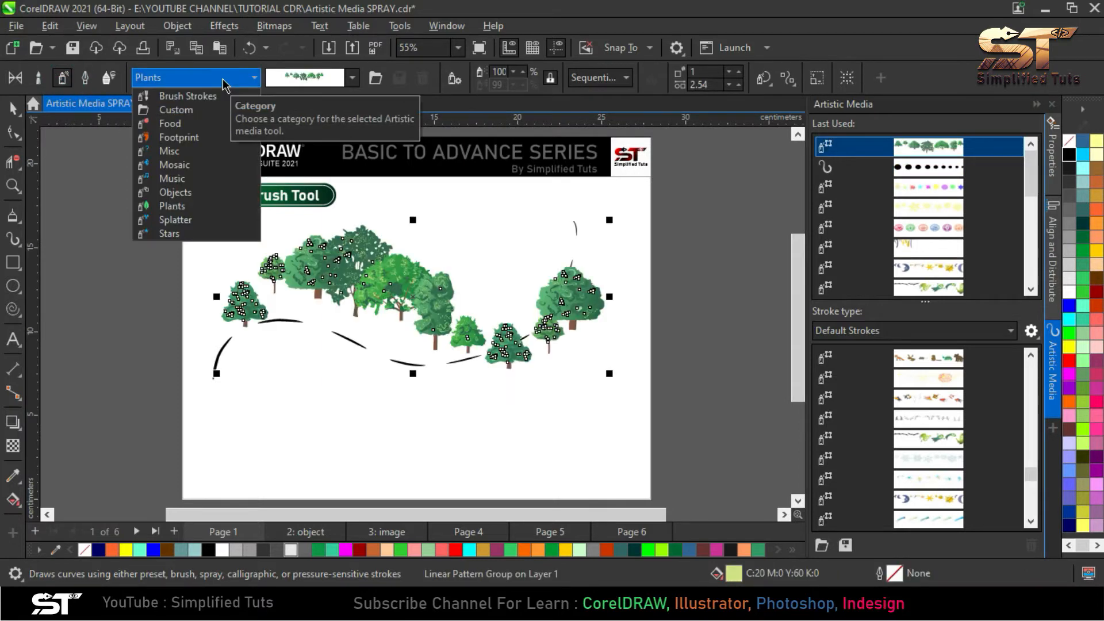
click(189, 206)
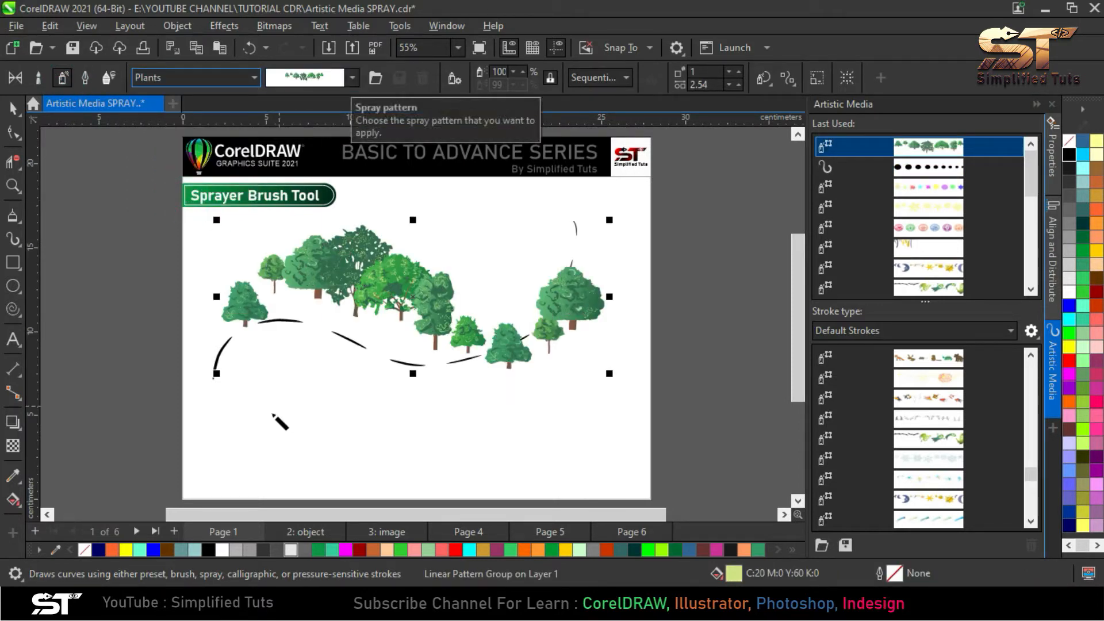
Spray a second wavy row of green trees across the lower part of the page, extending past its edge
mouse_move(213, 468)
mouse_down()
mouse_move(384, 428)
mouse_move(615, 459)
mouse_move(673, 339)
mouse_up()
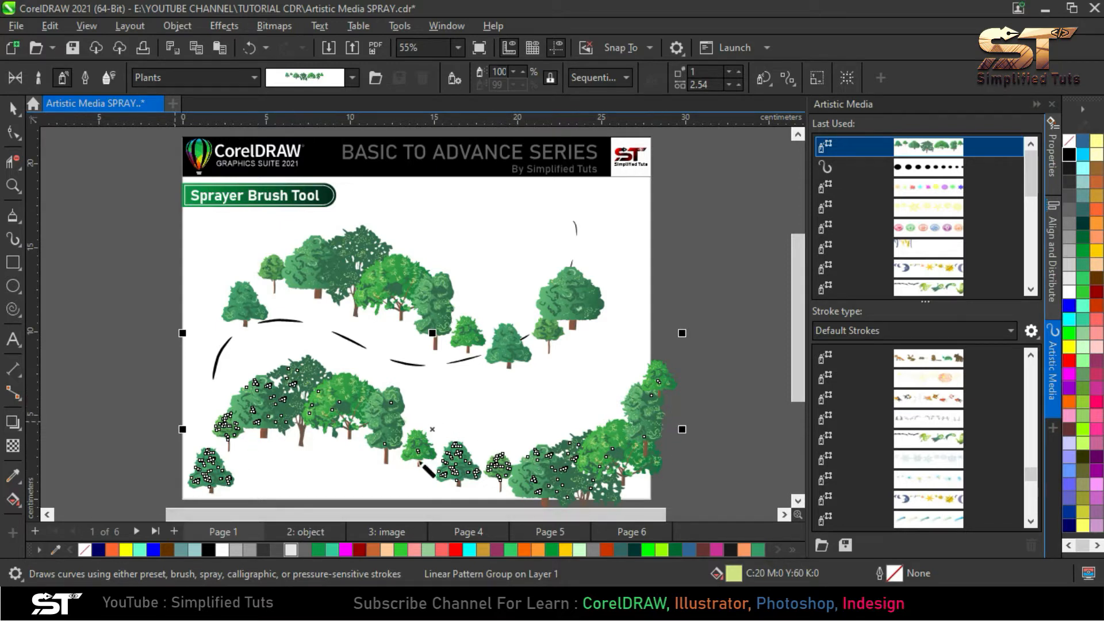
scroll(308, 482, up, 4)
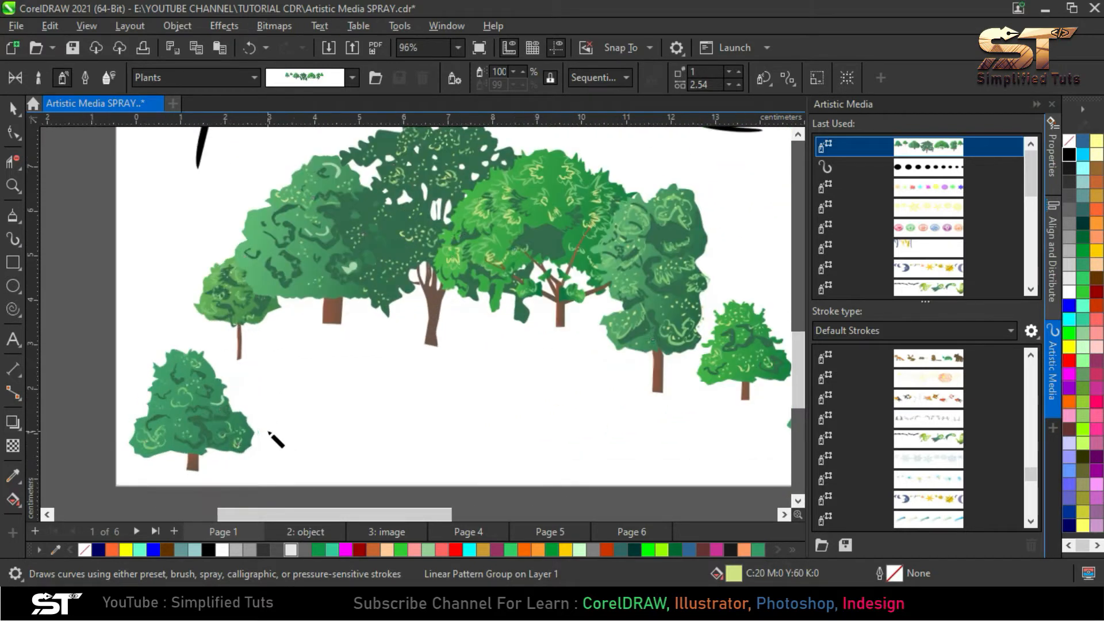
scroll(556, 311, down, 3)
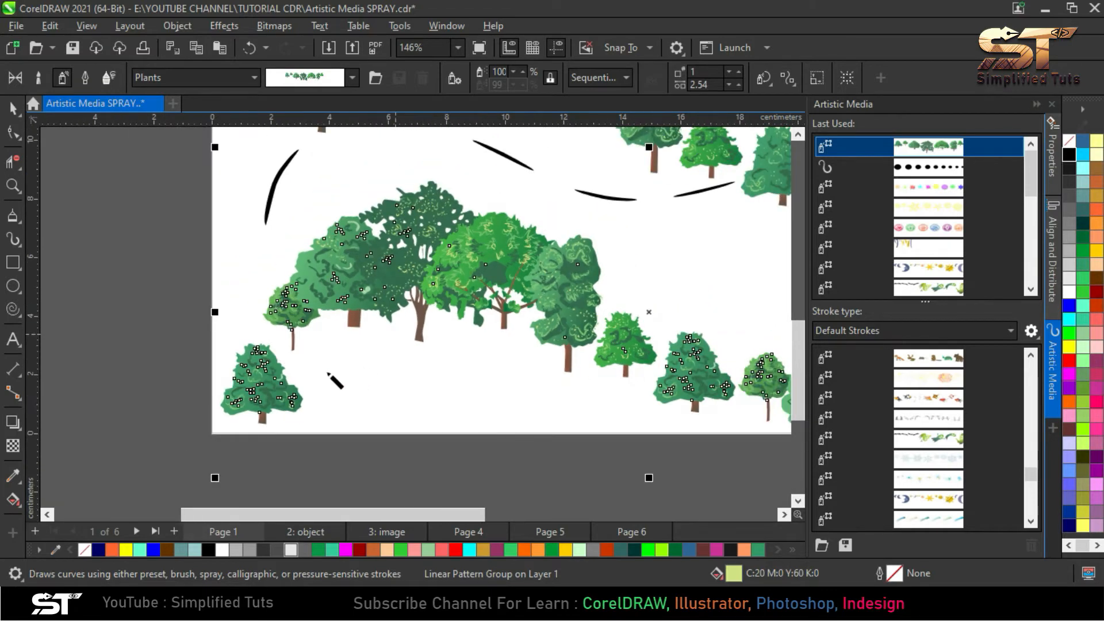
scroll(414, 481, down, 2)
scroll(420, 477, up, 1)
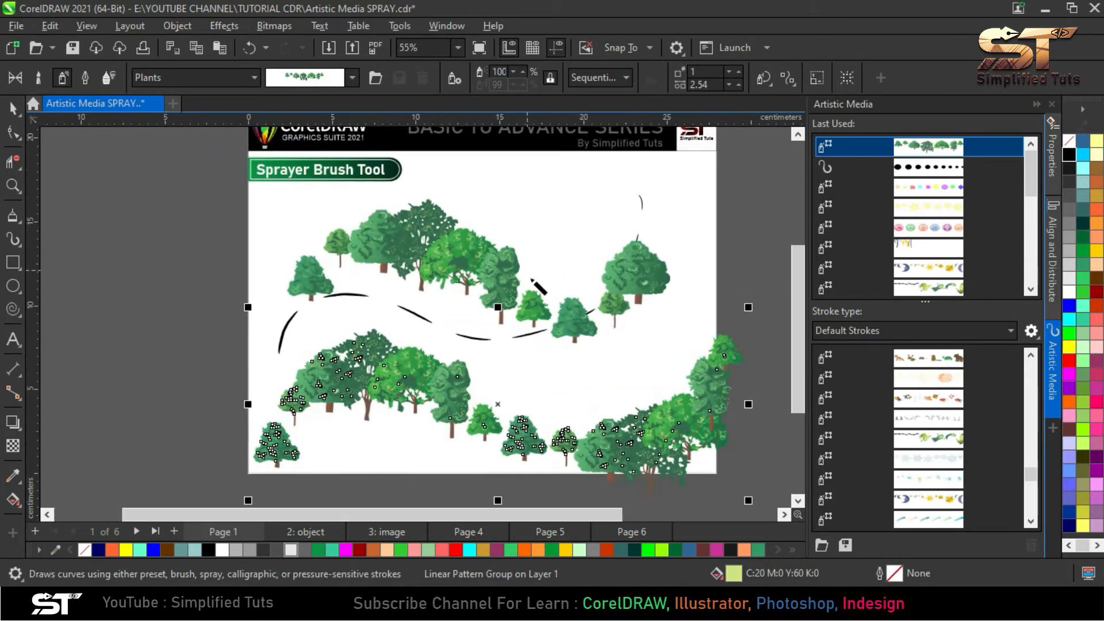
Set the spray category to Stars and apply the multicoloured pastel star pattern to the lower row of trees
click(241, 78)
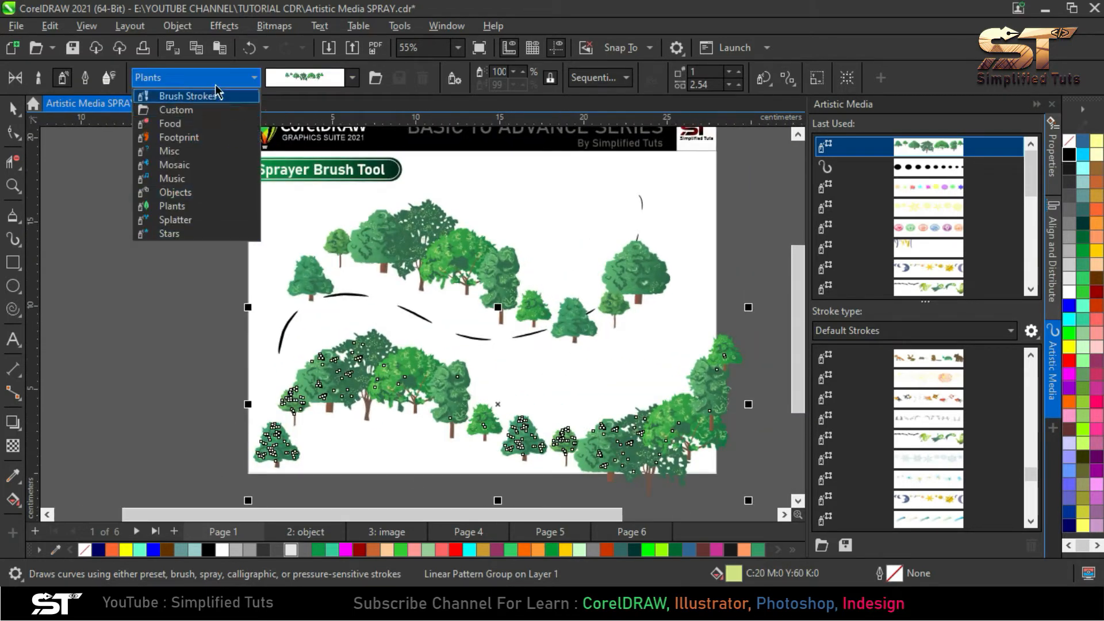
click(171, 233)
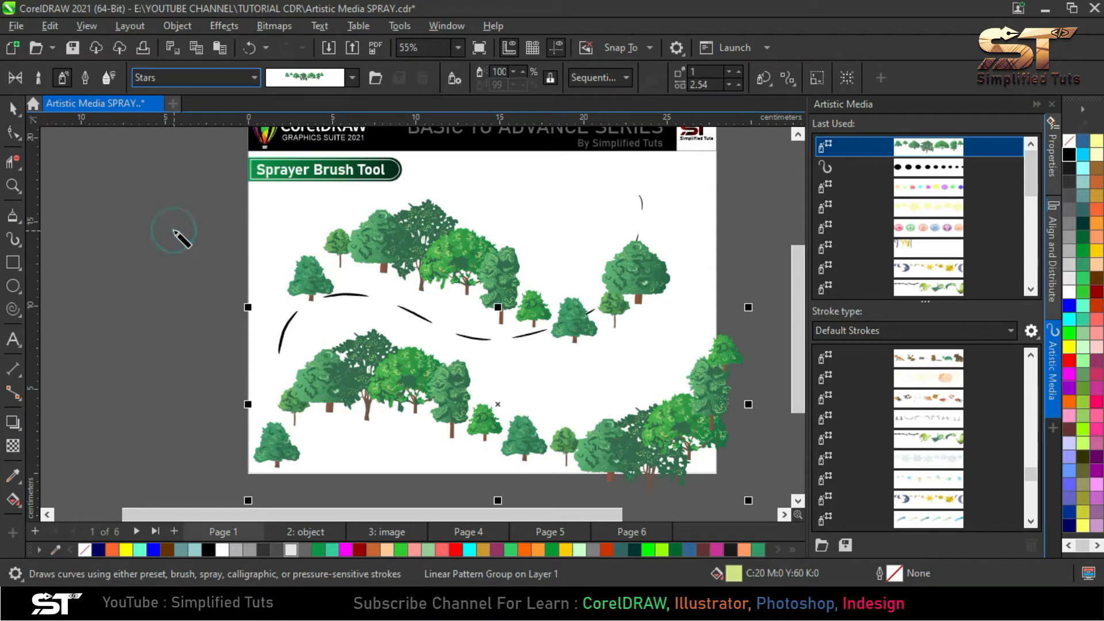
click(351, 77)
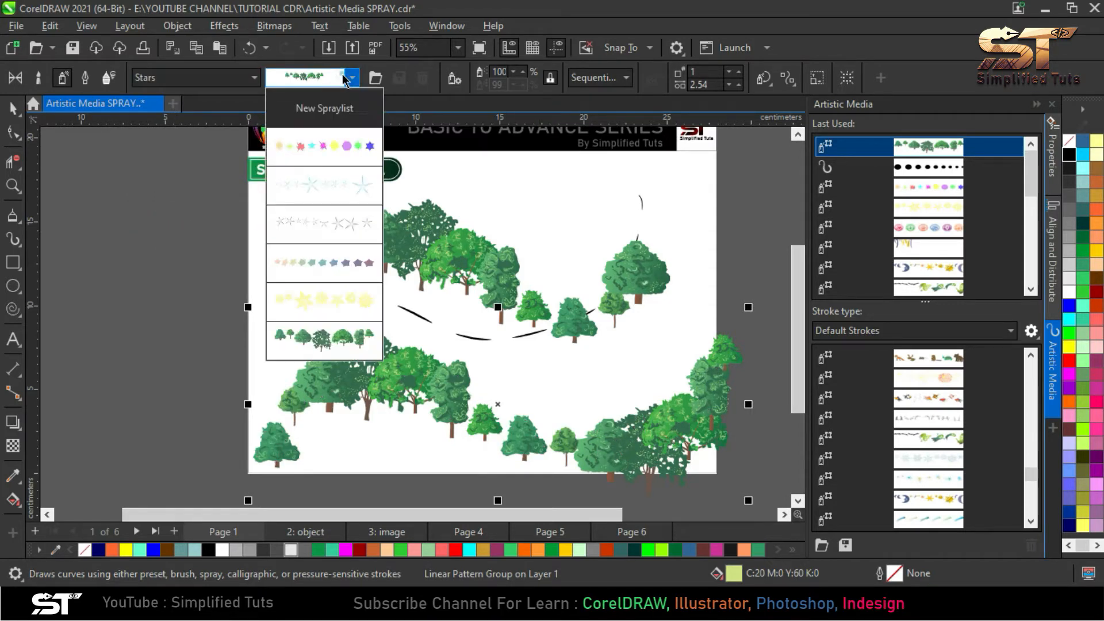
click(309, 264)
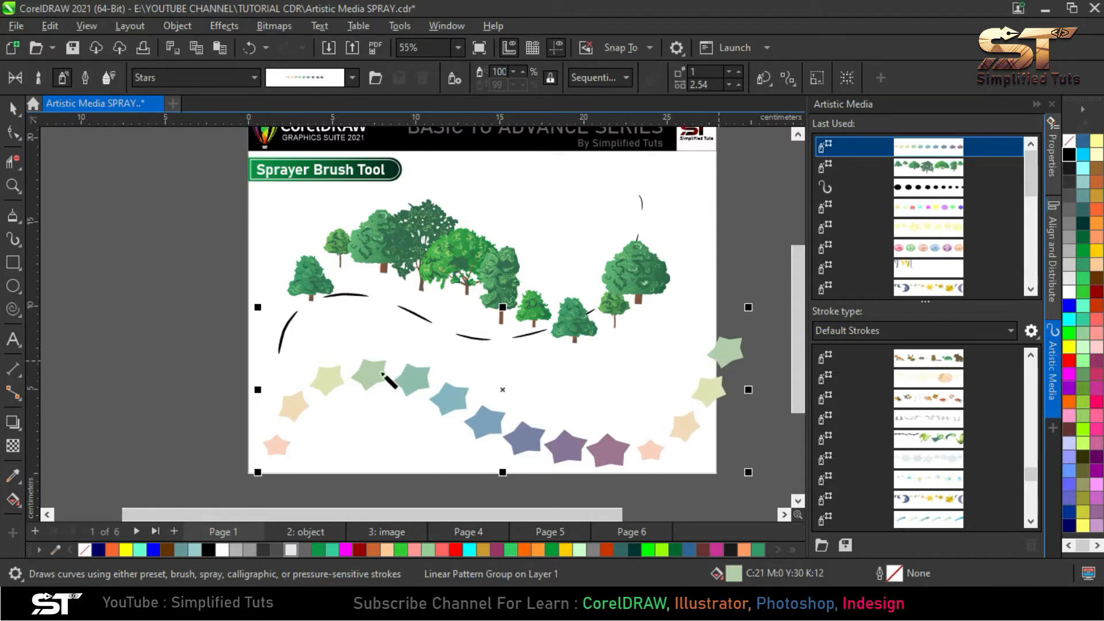
Spray another curve from above the trees past the page edge and try moon-and-sun and bubble strokes on it
scroll(369, 374, down, 1)
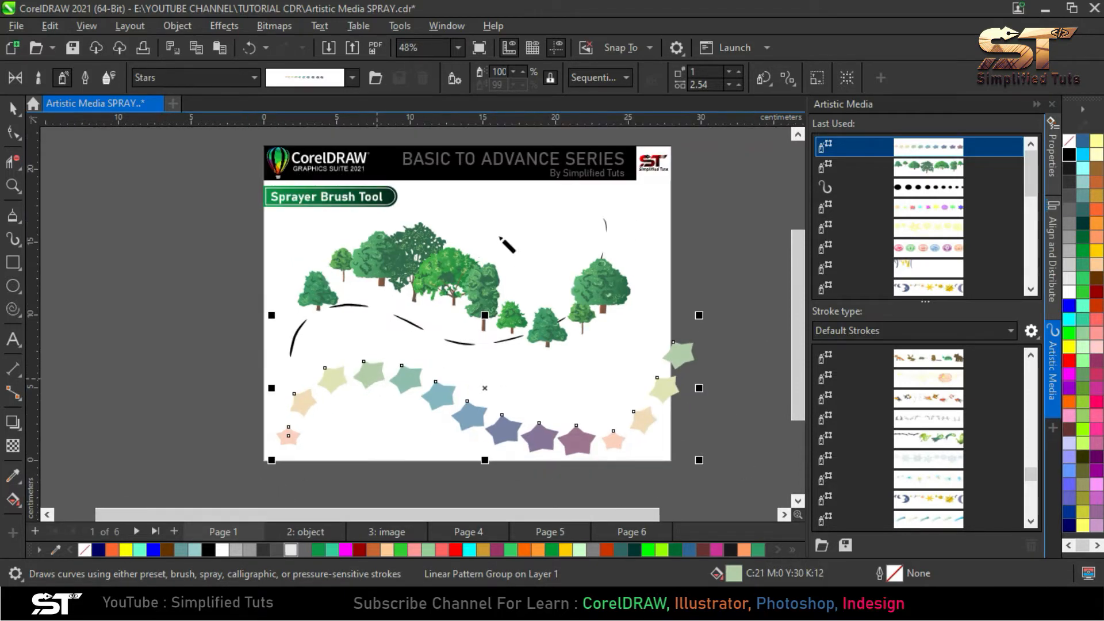
mouse_move(472, 225)
mouse_down()
mouse_move(511, 186)
mouse_move(635, 349)
mouse_move(706, 310)
mouse_up()
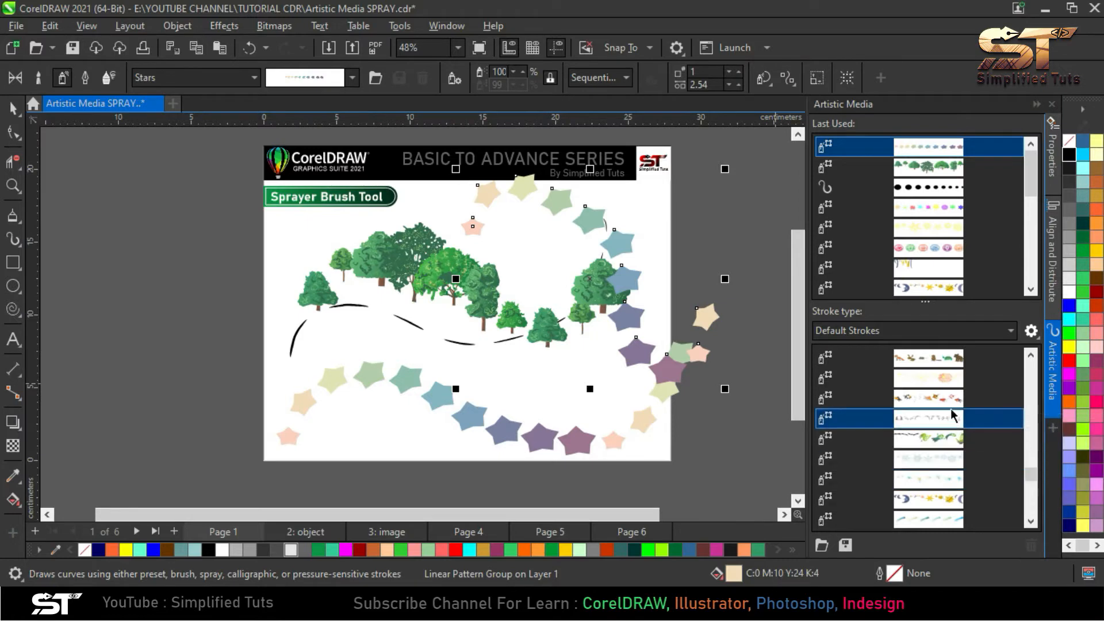
drag(1033, 477, 1032, 480)
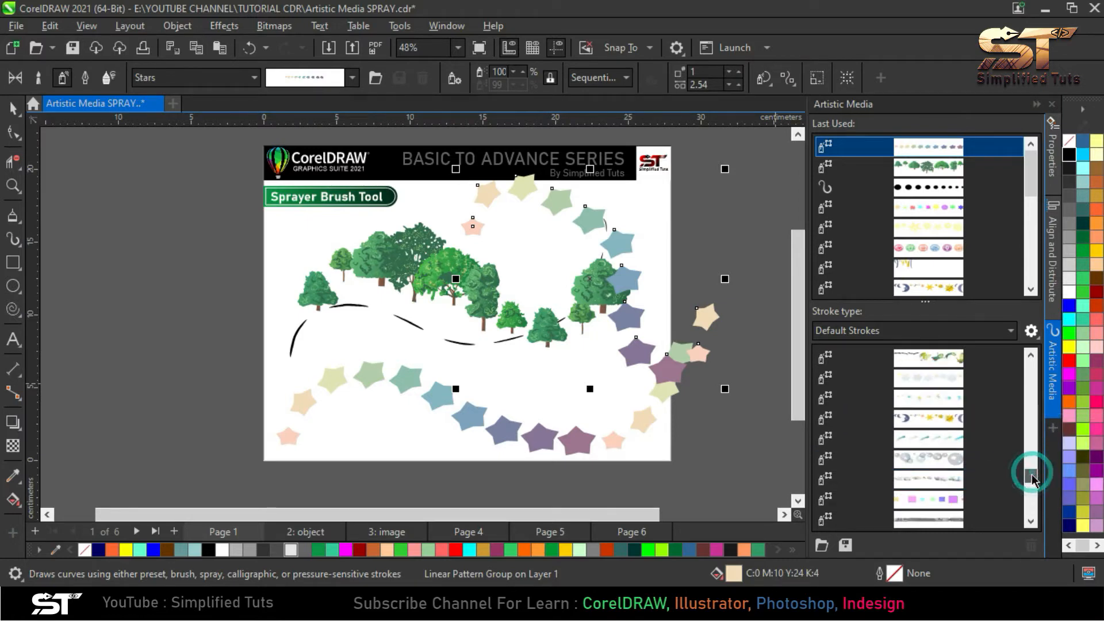
click(950, 420)
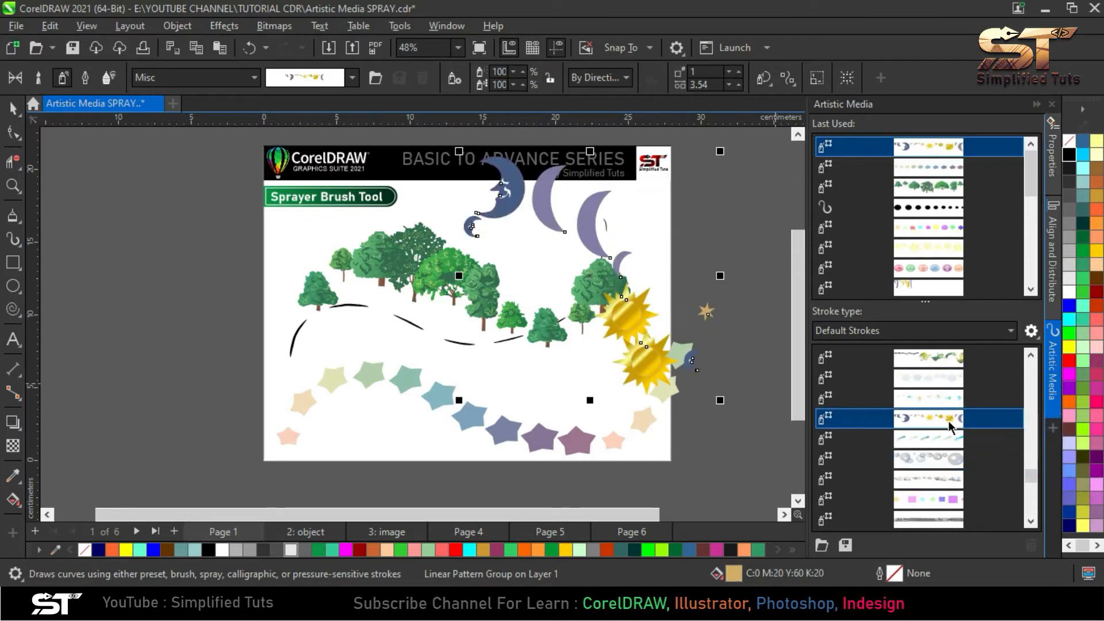
click(944, 438)
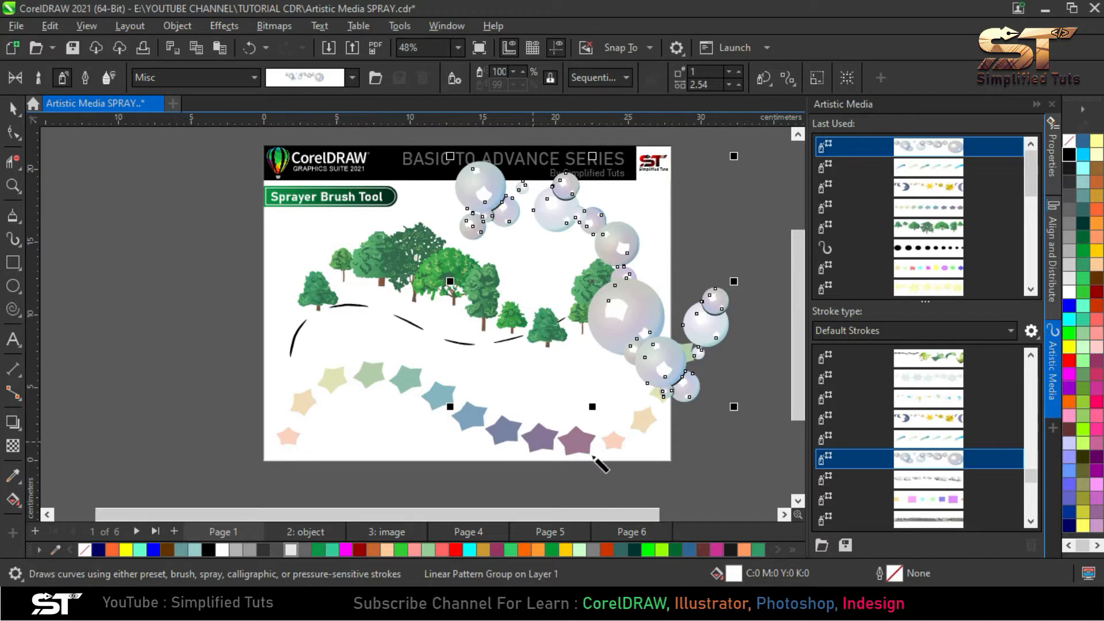
Replace the bubbles on the sprayed curve with the flying birds pattern from the Misc category and inspect the birds closely
scroll(362, 268, up, 3)
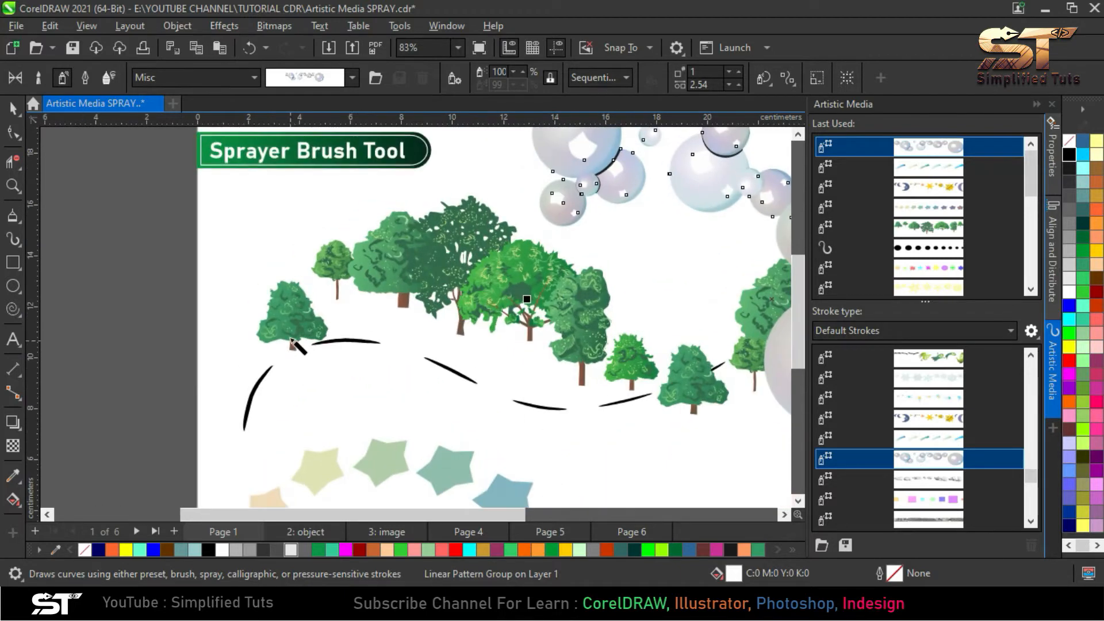
scroll(294, 344, up, 3)
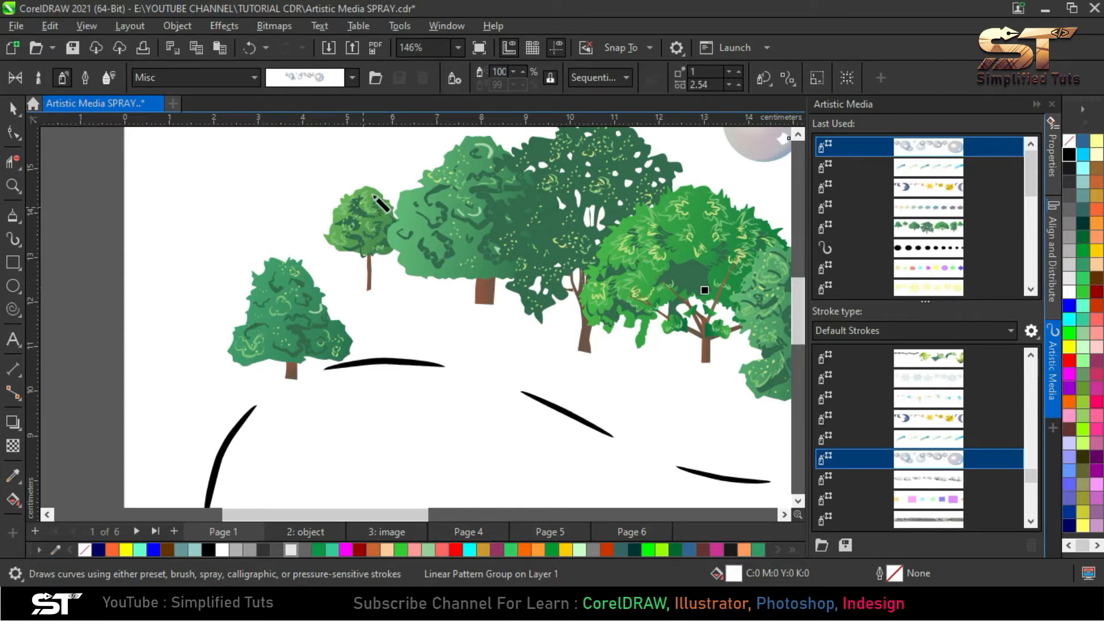
scroll(256, 373, down, 3)
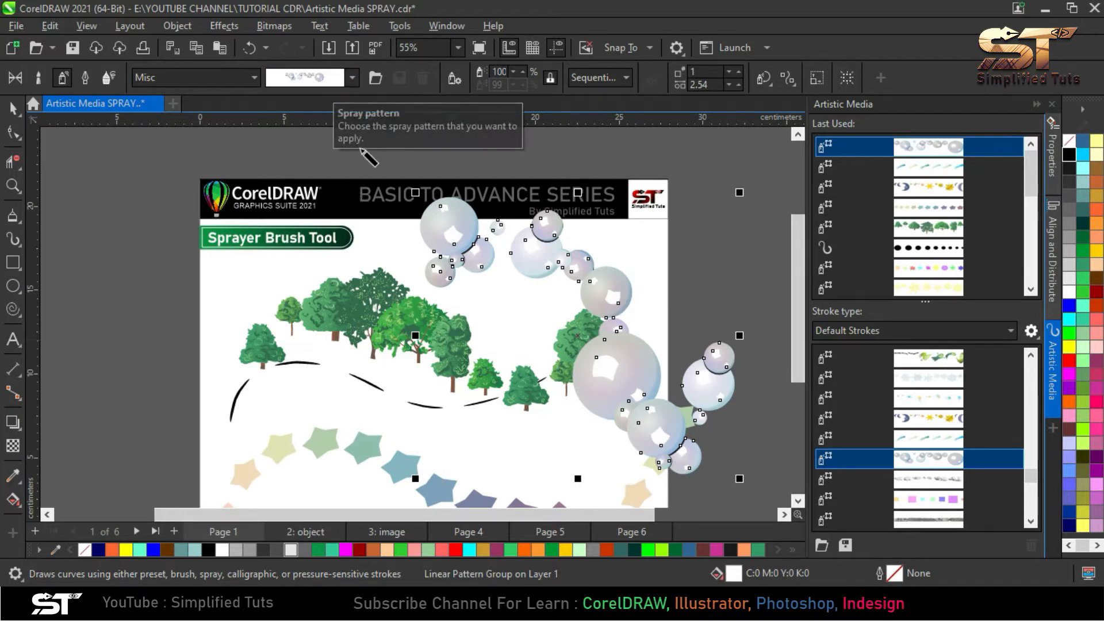
click(352, 77)
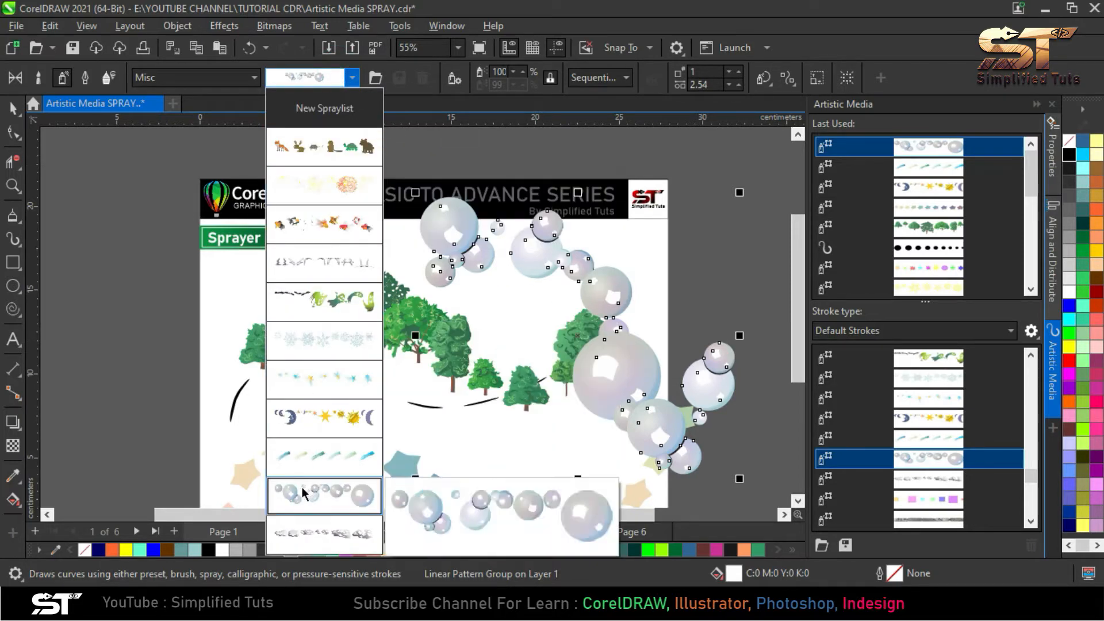
click(317, 252)
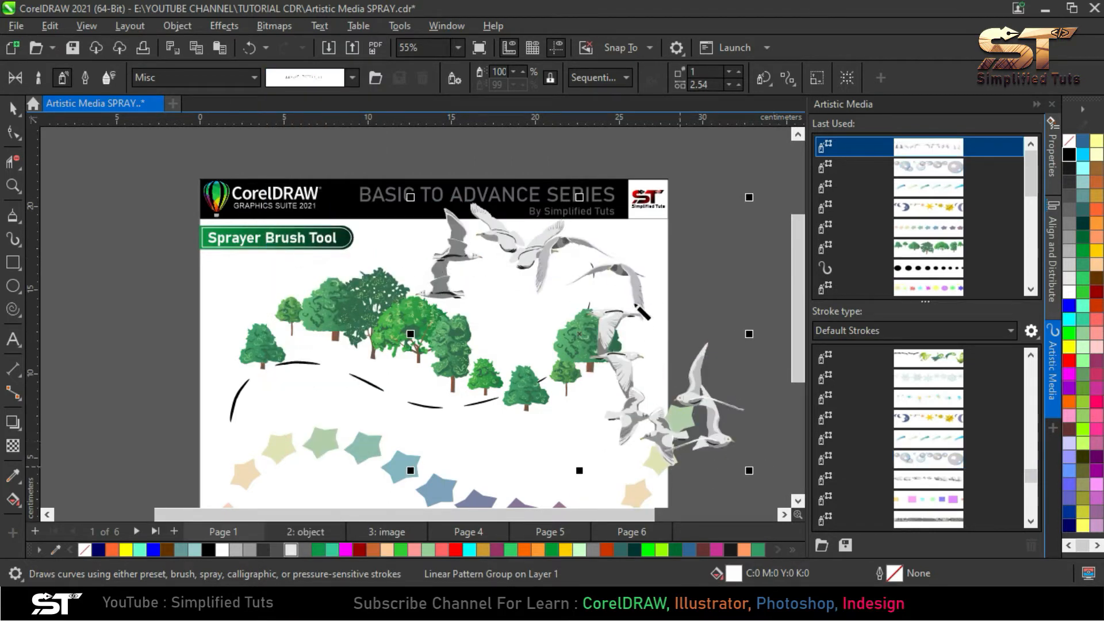
scroll(612, 280, up, 2)
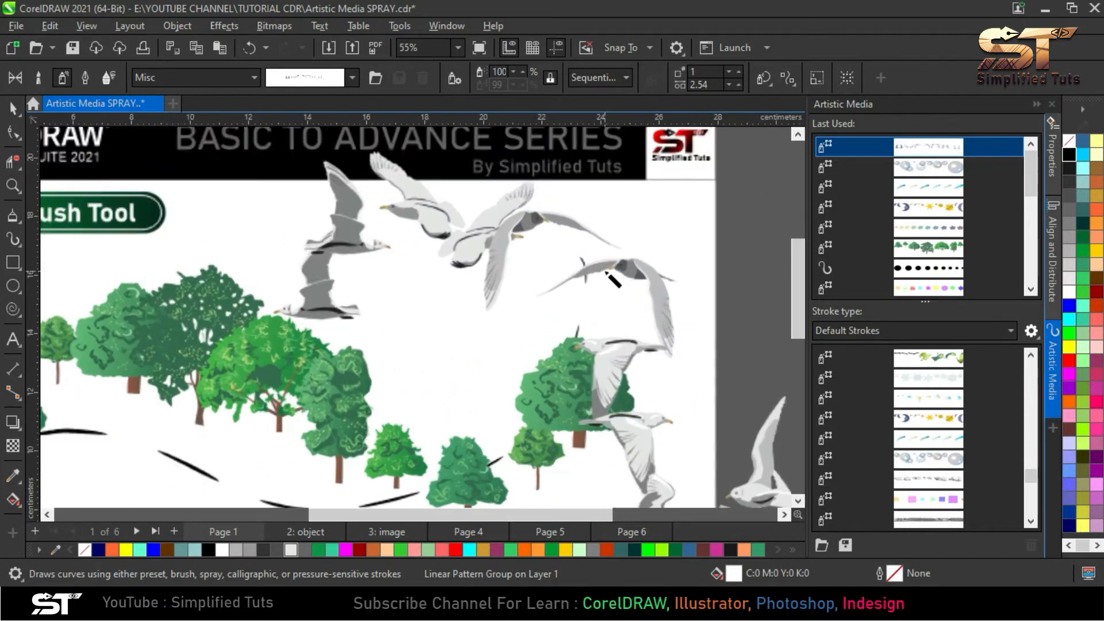
scroll(612, 280, up, 4)
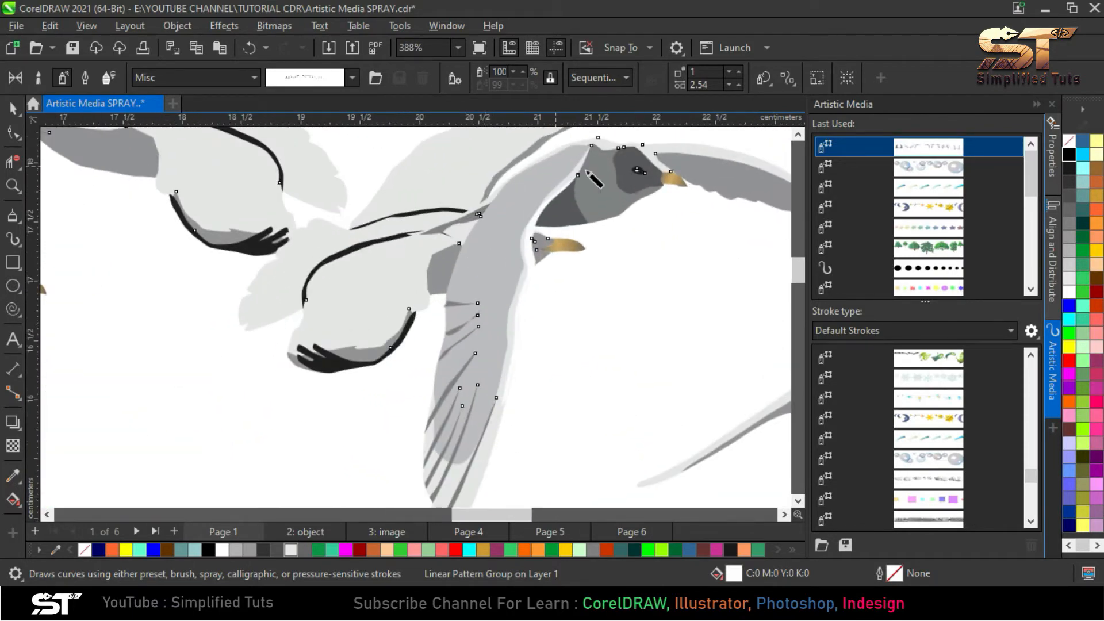
scroll(506, 218, down, 4)
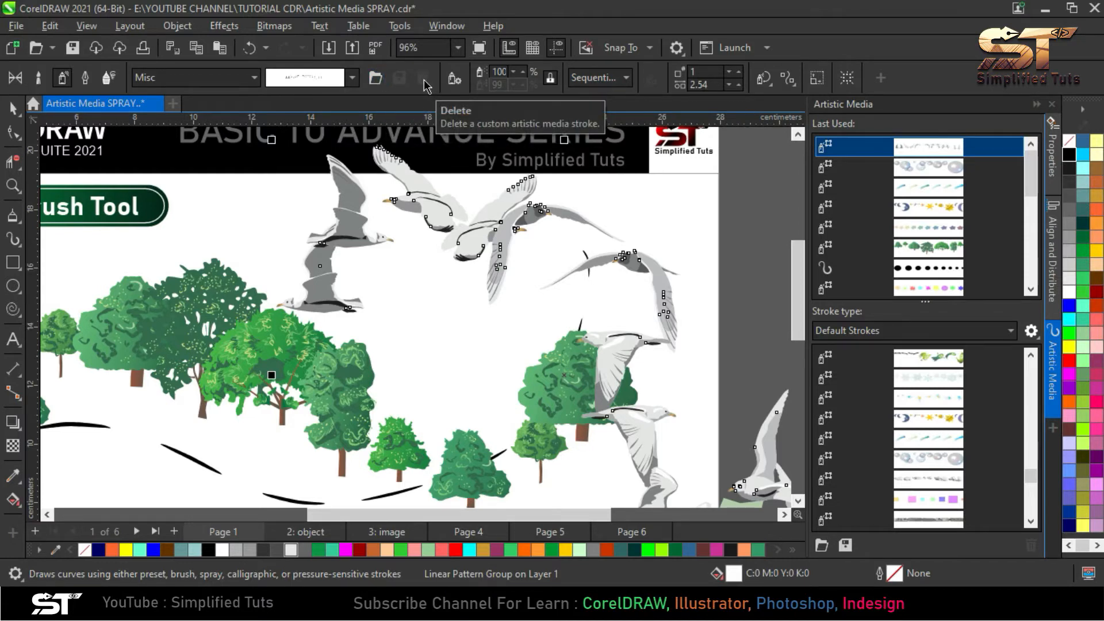
Open the Create Playlist settings for the bird spray and examine the images in the Spray List and Play List
click(455, 80)
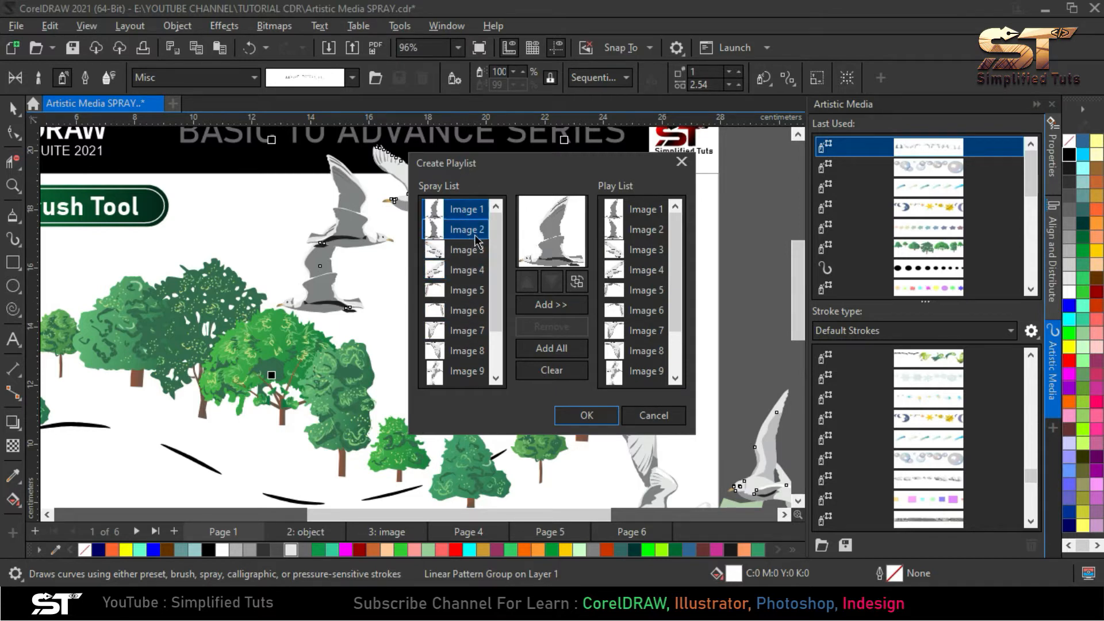
drag(498, 222, 498, 258)
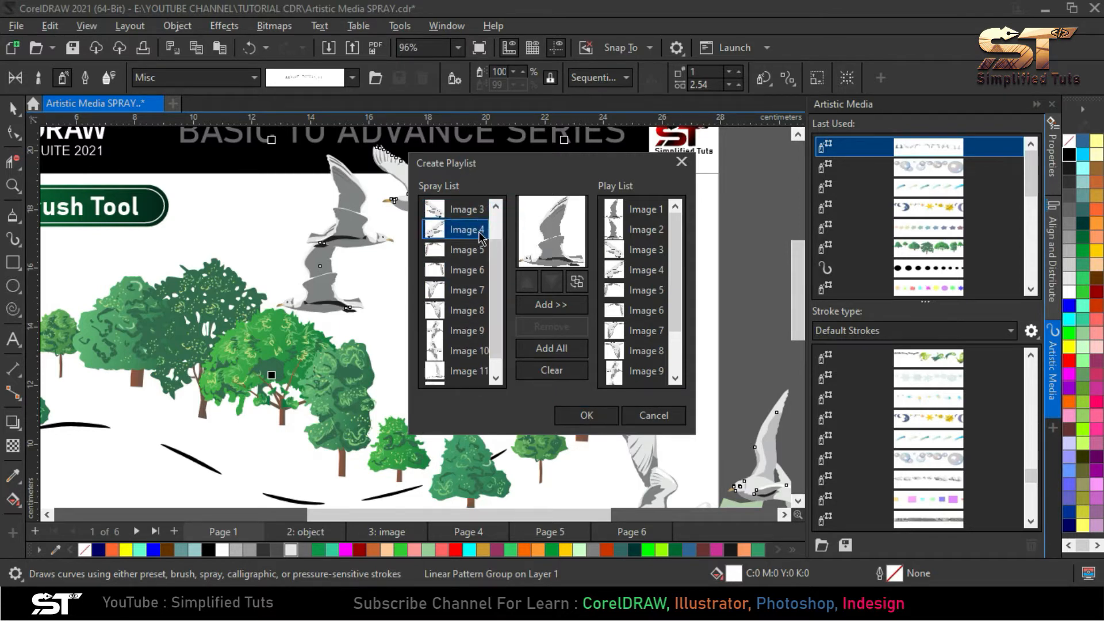
drag(496, 345, 493, 315)
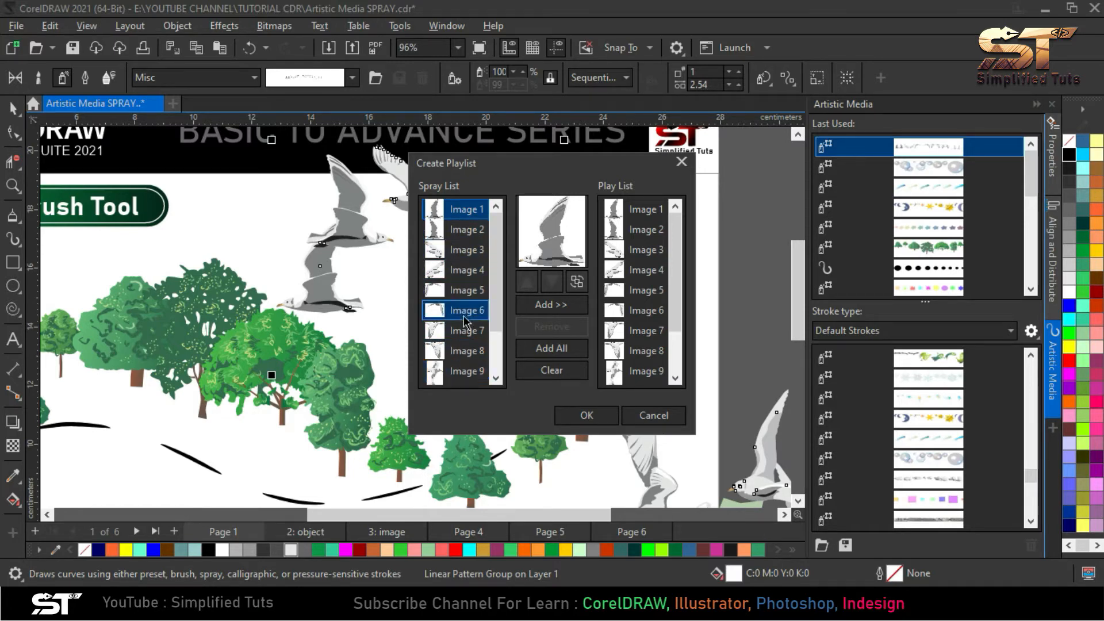
scroll(498, 265, down, 1)
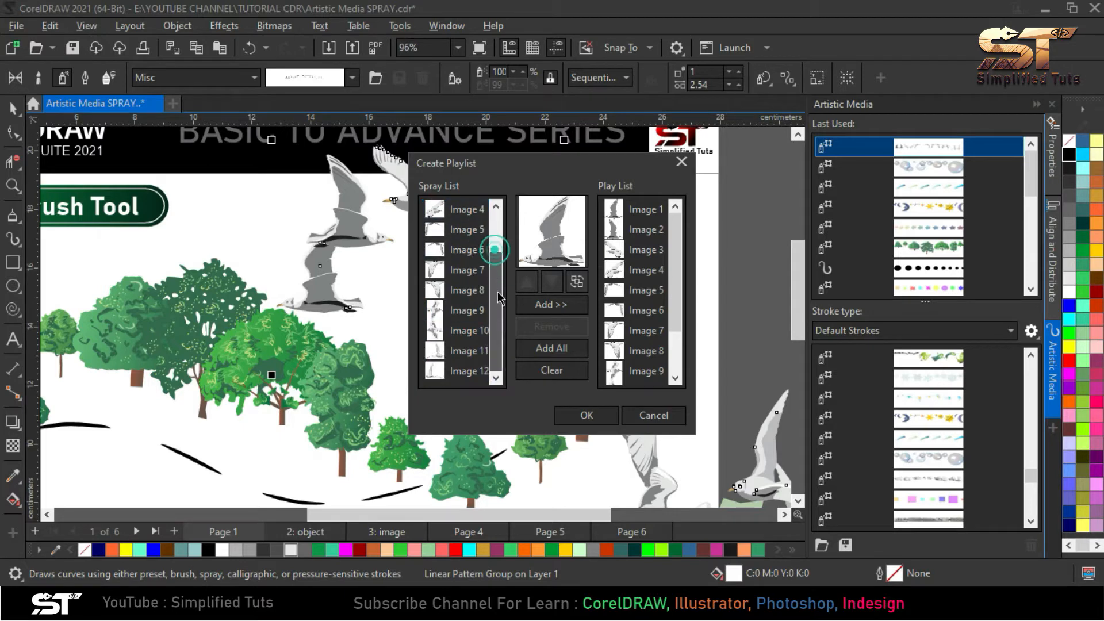
drag(498, 286, 492, 217)
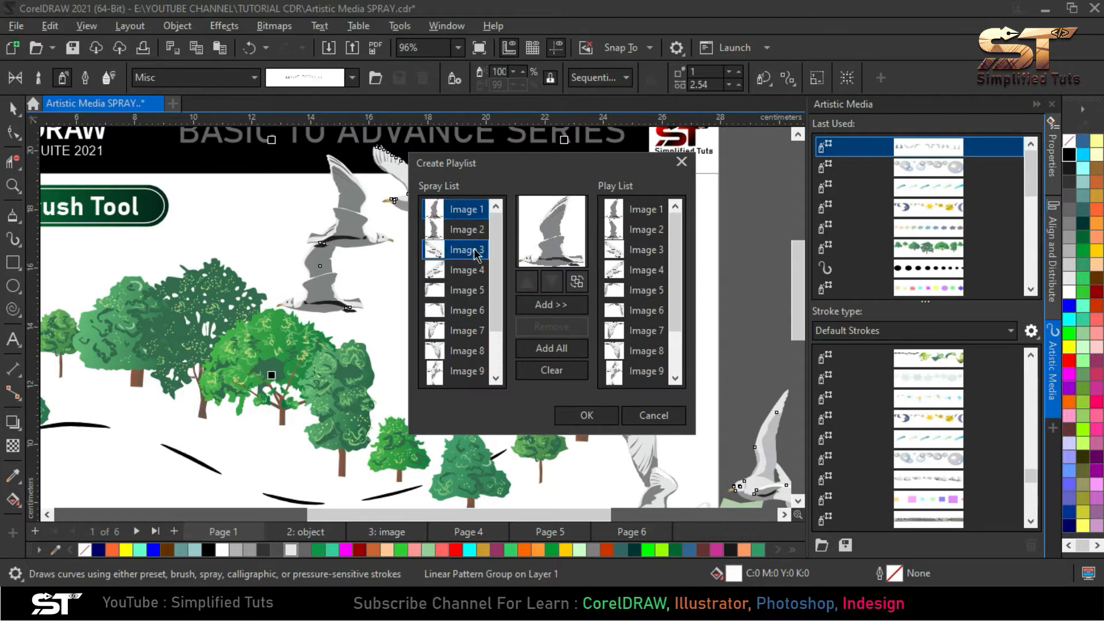
drag(496, 234, 491, 328)
scroll(493, 331, up, 1)
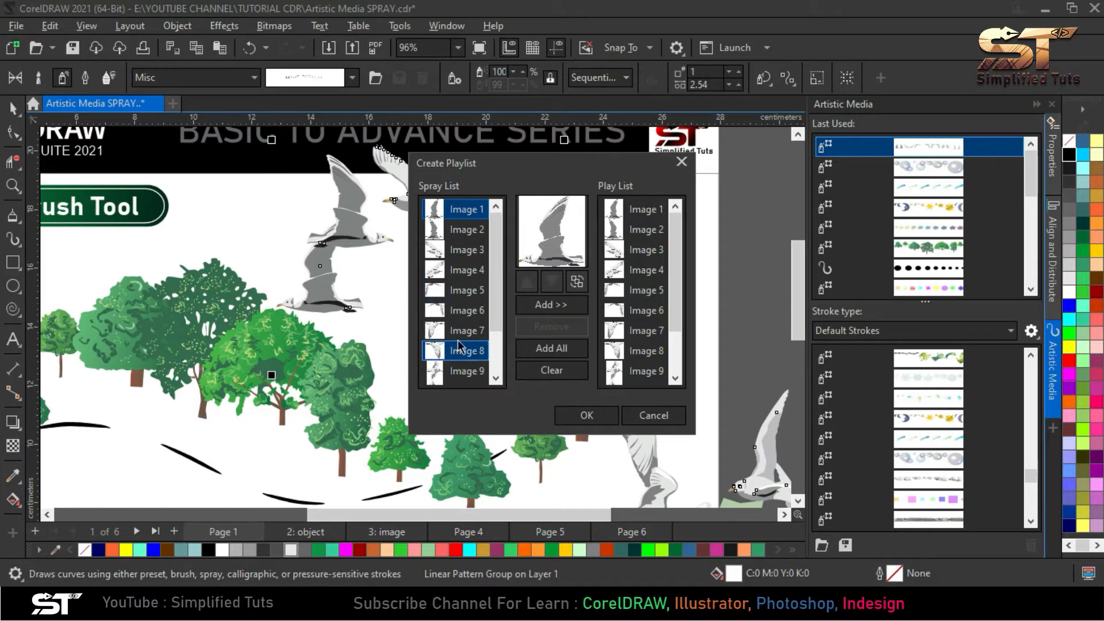
mouse_move(677, 233)
mouse_down()
mouse_move(676, 292)
mouse_move(682, 219)
mouse_up()
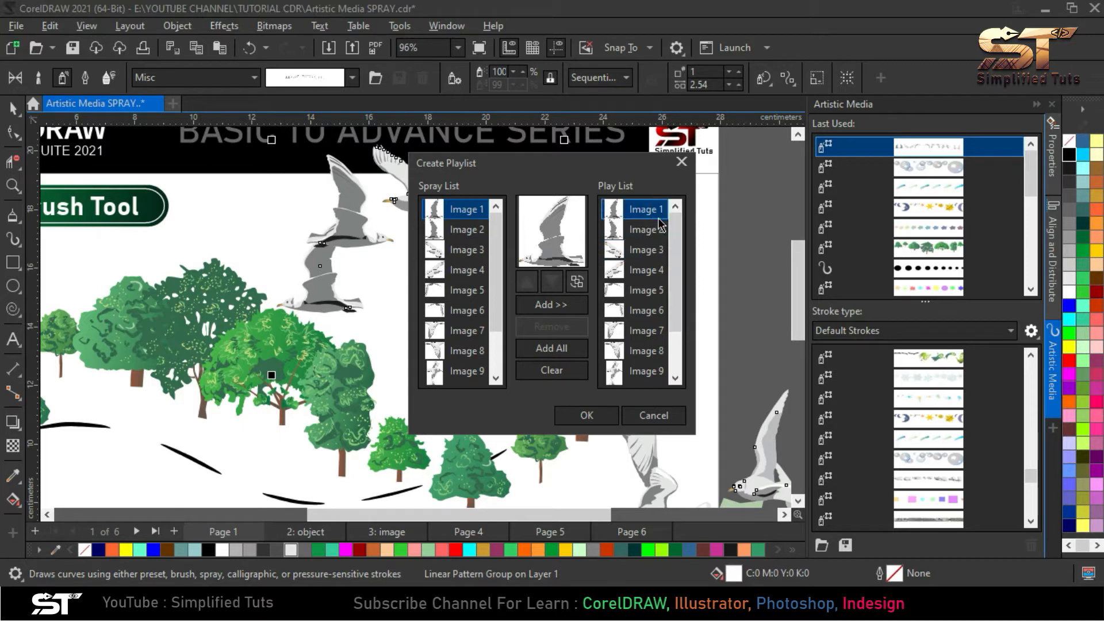
drag(678, 245, 676, 294)
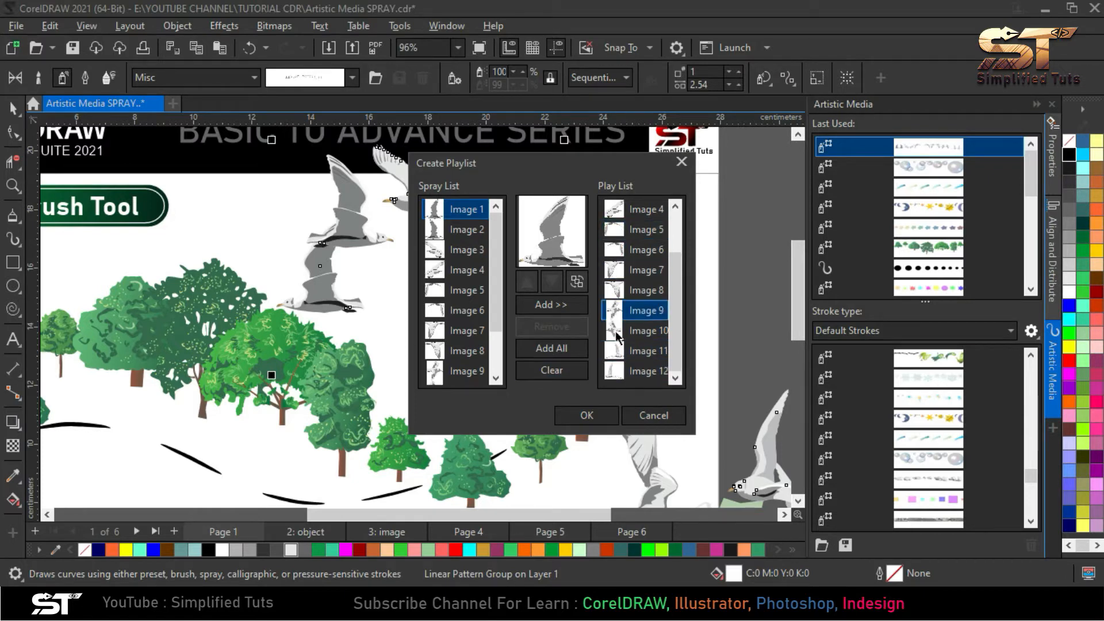
Remove Image 3 and Images 5 to 12 from the Play List and apply the playlist of Images 1, 2 and 4
click(638, 229)
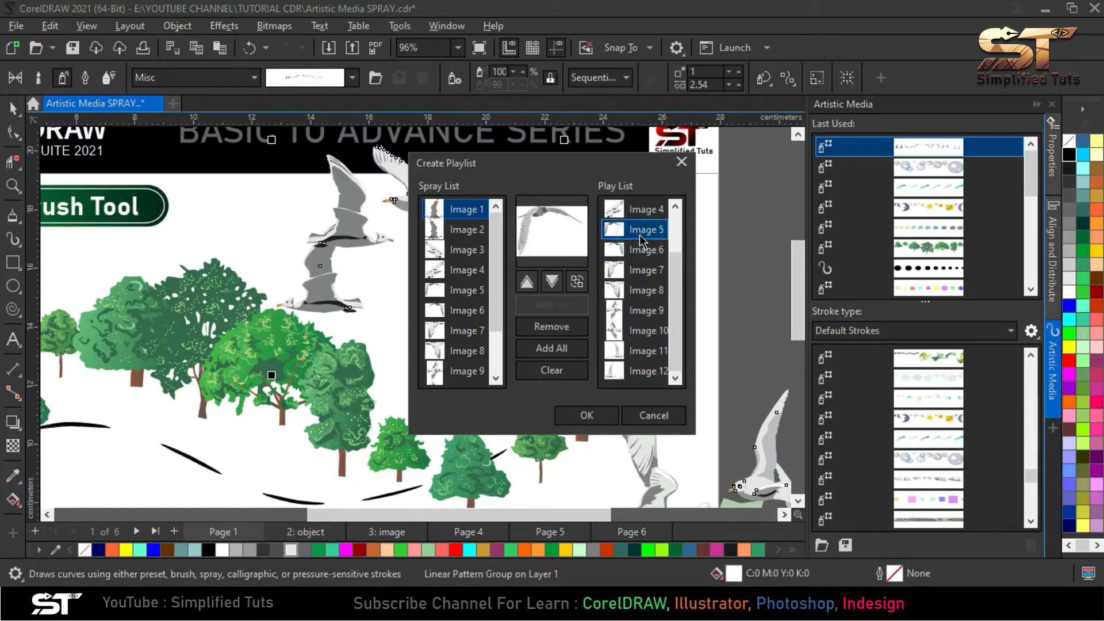
click(558, 331)
click(561, 332)
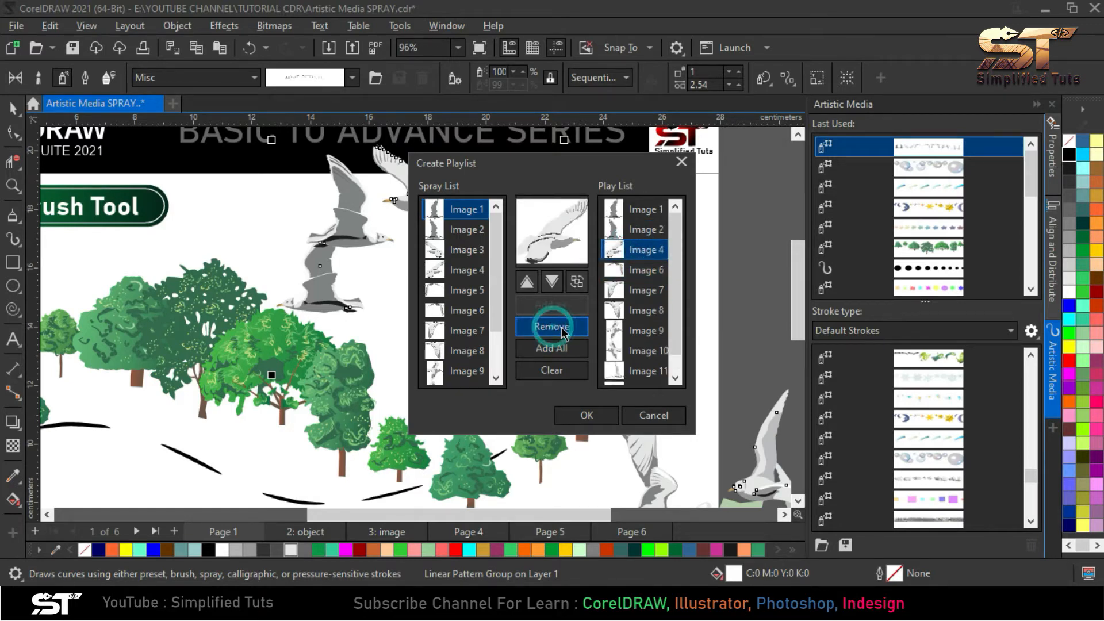
click(632, 278)
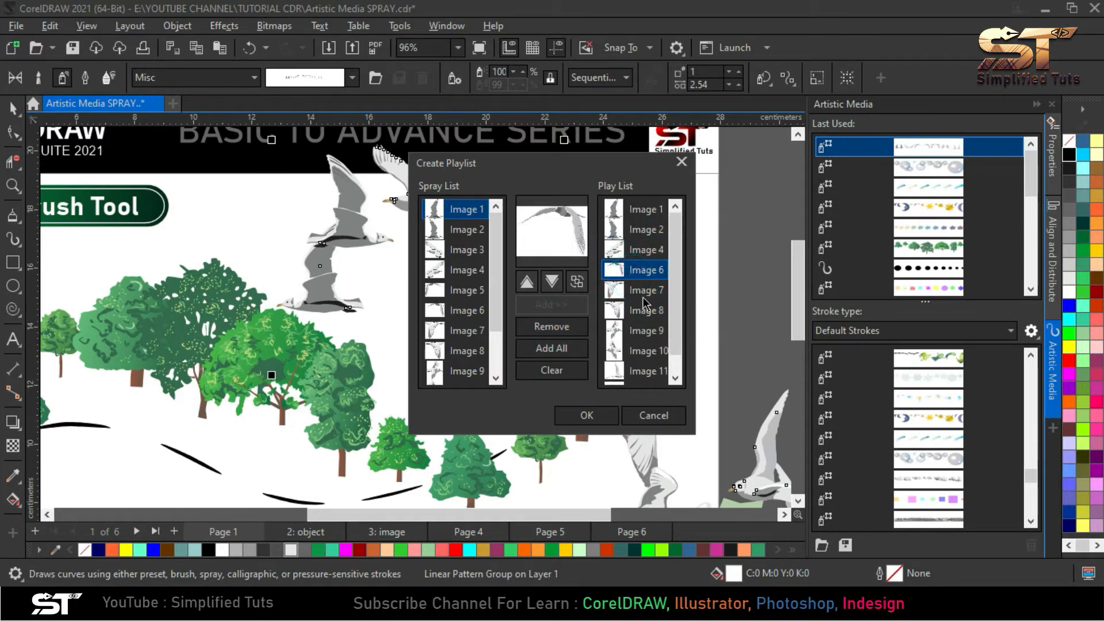
shift+click(644, 371)
shift+click(645, 380)
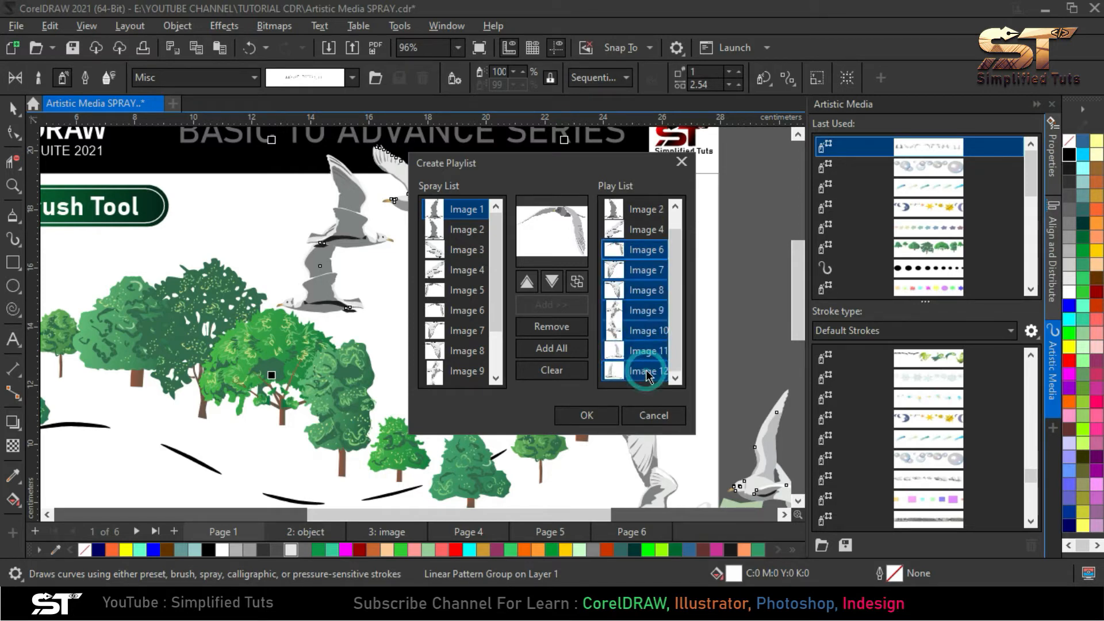
click(552, 327)
ctrl+click(642, 213)
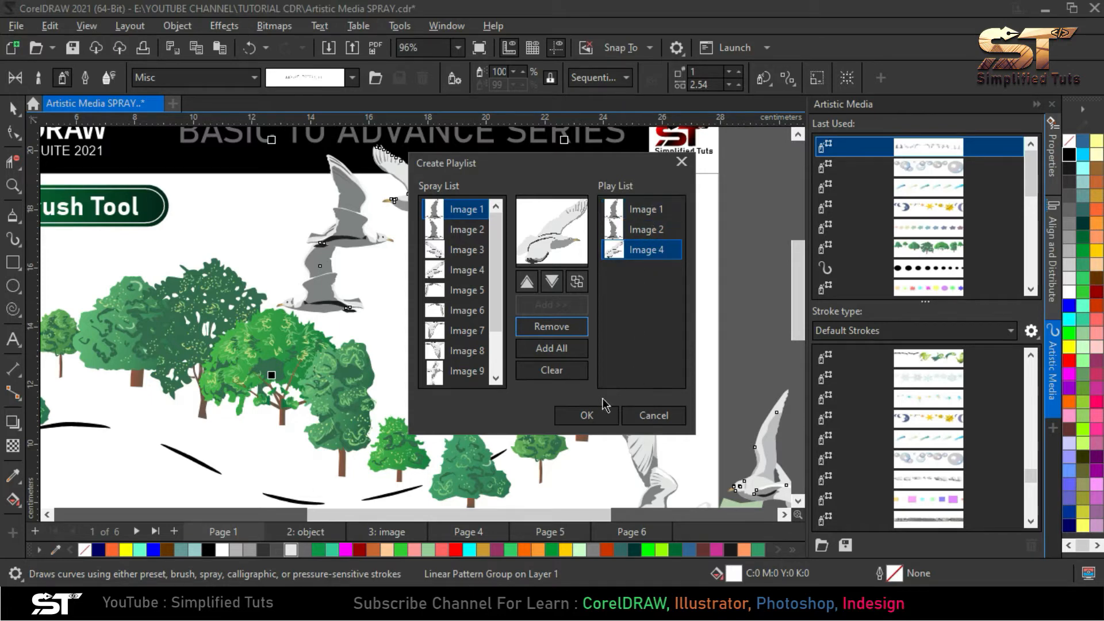
click(586, 415)
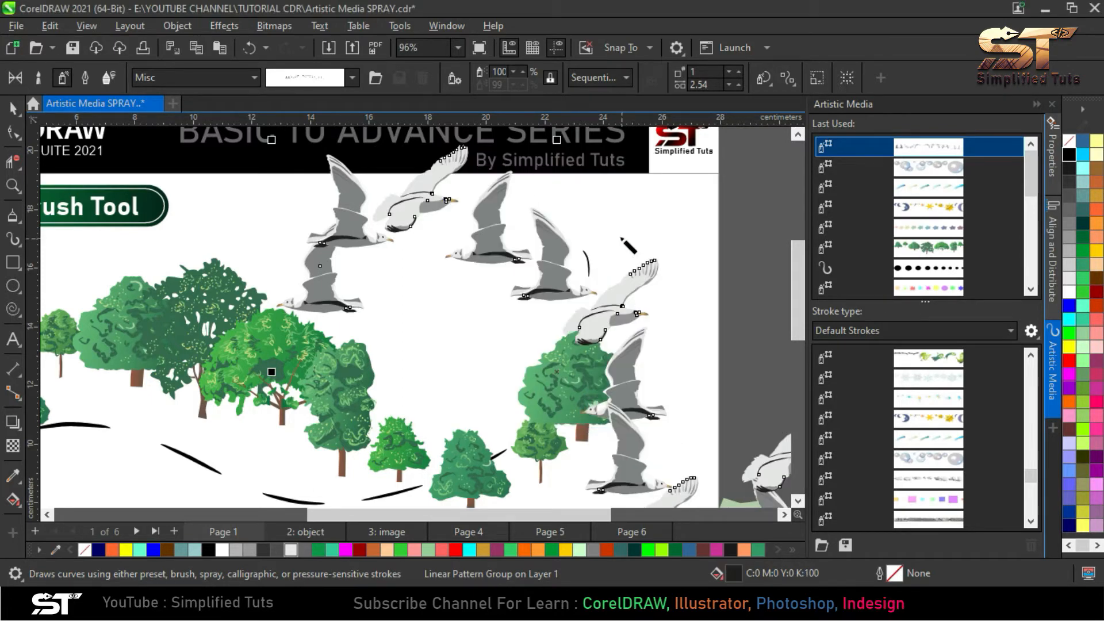
Go to Page 4 and spray a wavy curve of flying birds across the width of the page
scroll(534, 422, down, 5)
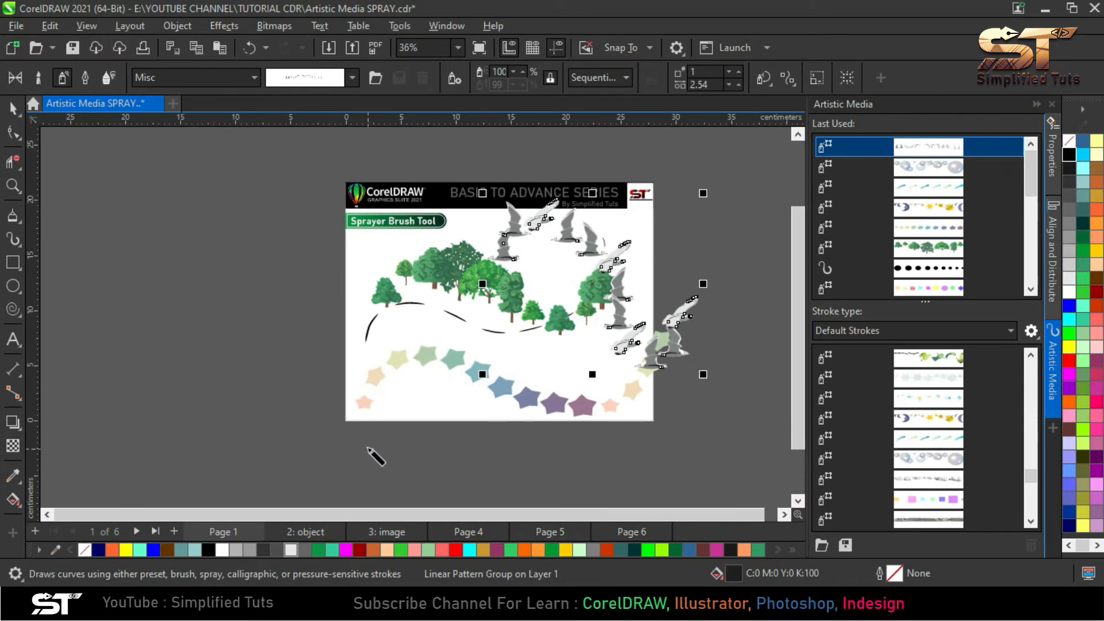
click(455, 531)
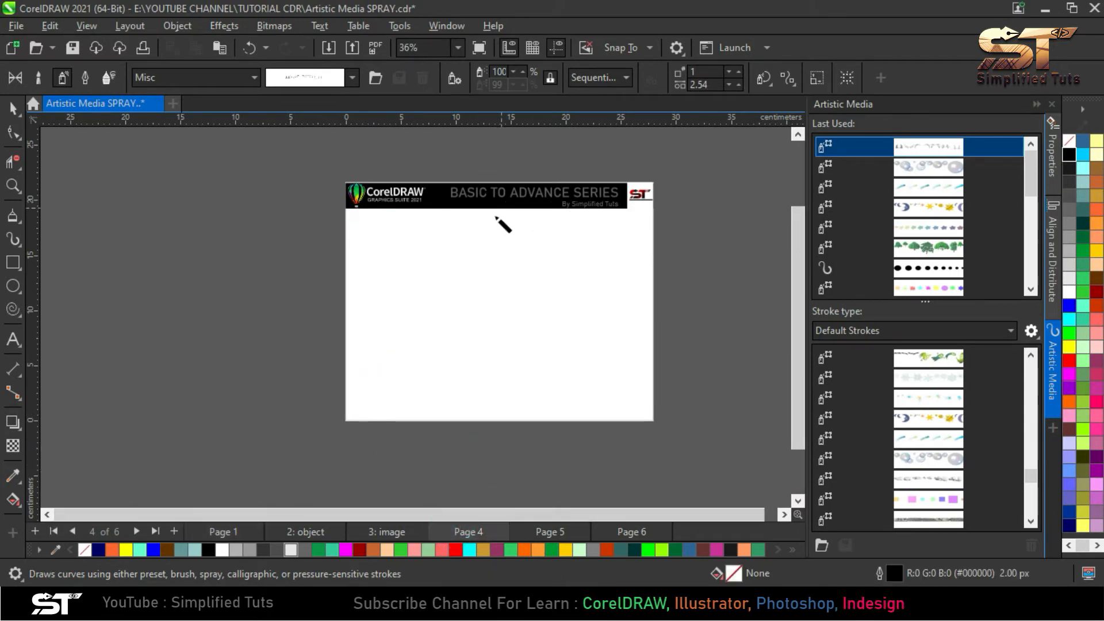
scroll(434, 274, up, 2)
mouse_move(289, 379)
mouse_down()
mouse_move(311, 324)
mouse_move(456, 322)
mouse_move(546, 393)
mouse_move(648, 379)
mouse_move(746, 269)
mouse_move(780, 250)
mouse_up()
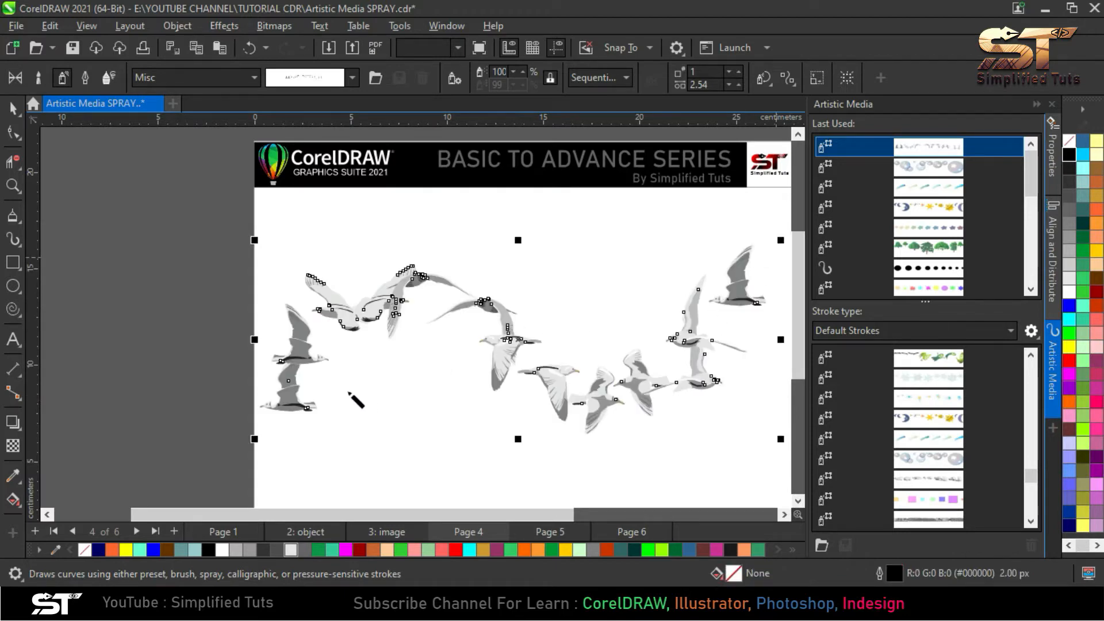
scroll(447, 342, up, 2)
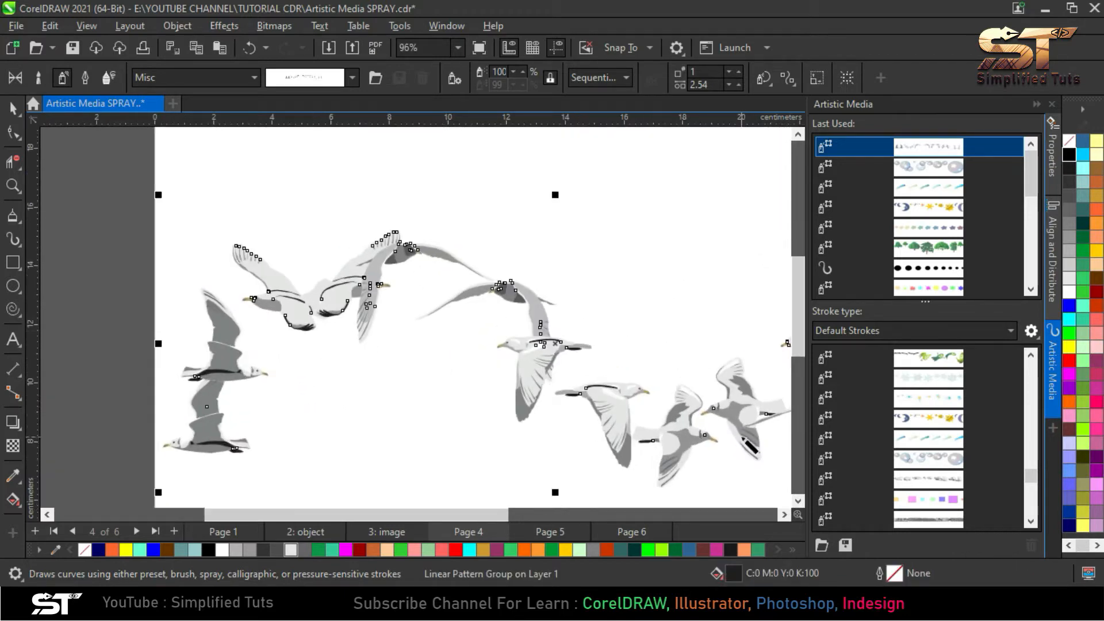
Try to remove Images 3 to 12 from the bird spray's Play List
click(549, 78)
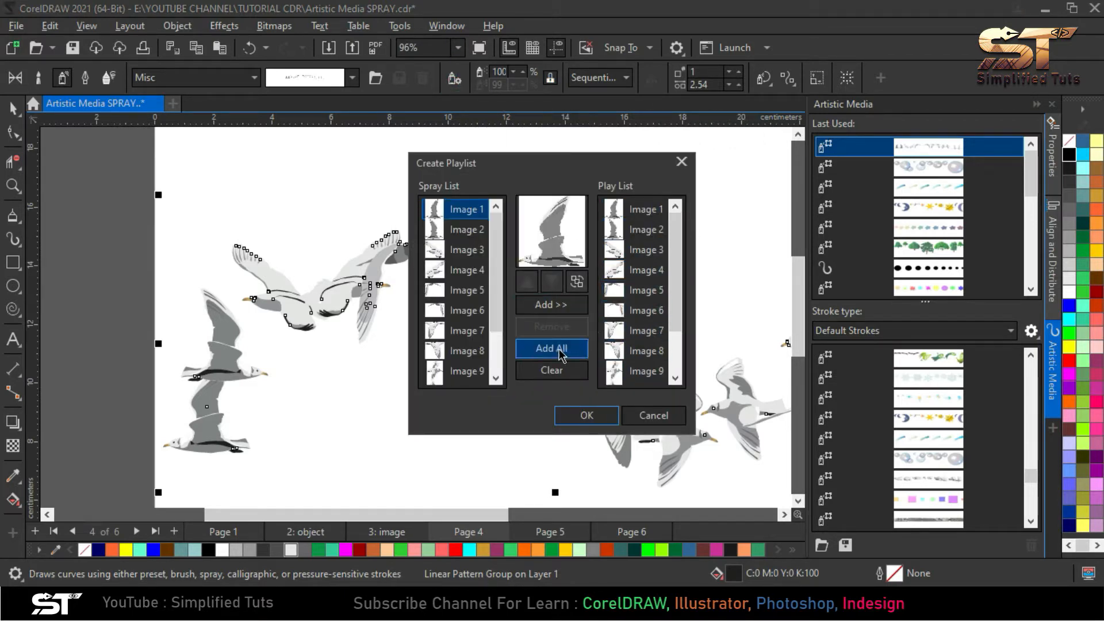
click(648, 254)
scroll(626, 339, down, 1)
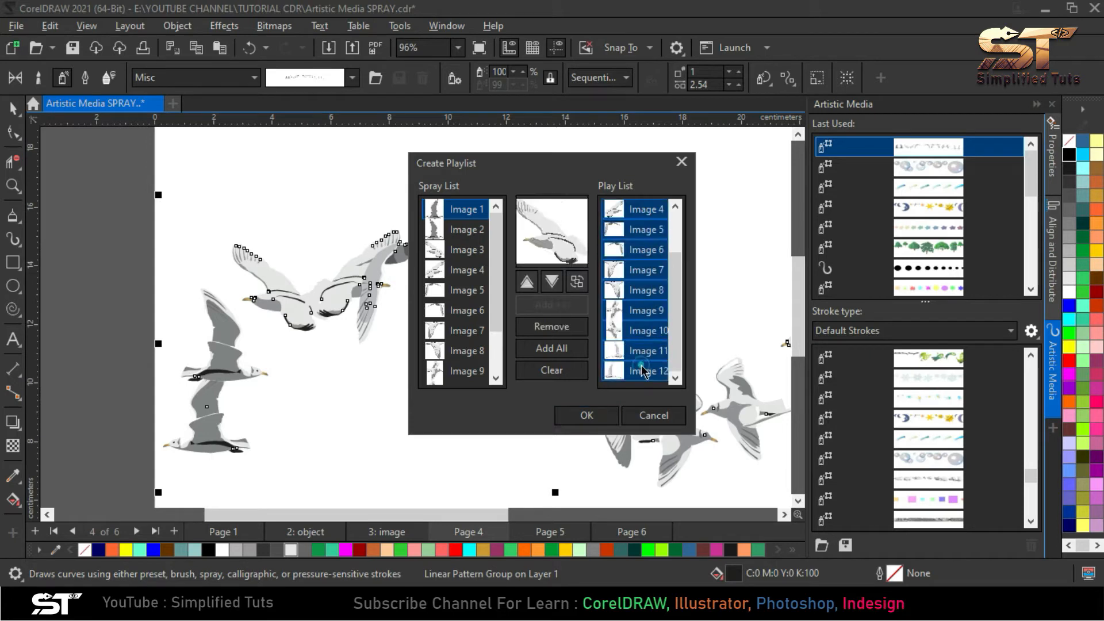
click(586, 415)
key(F3)
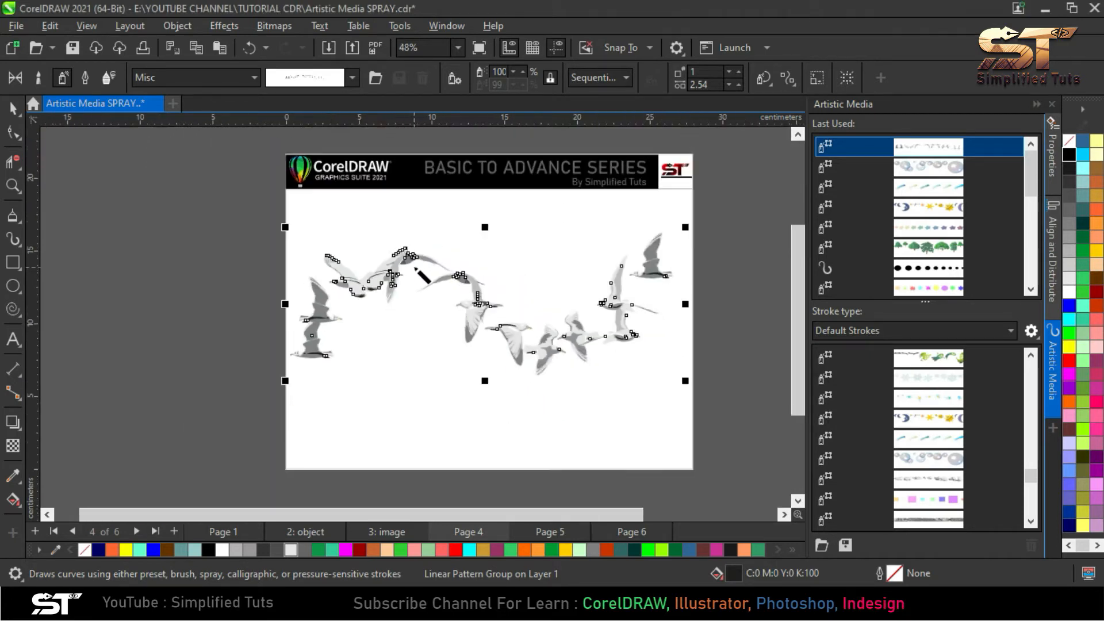
Spray a second, shorter curve of flying birds below the first one and deselect it
mouse_move(380, 424)
mouse_down()
mouse_move(555, 424)
mouse_move(630, 376)
mouse_up()
scroll(505, 419, up, 2)
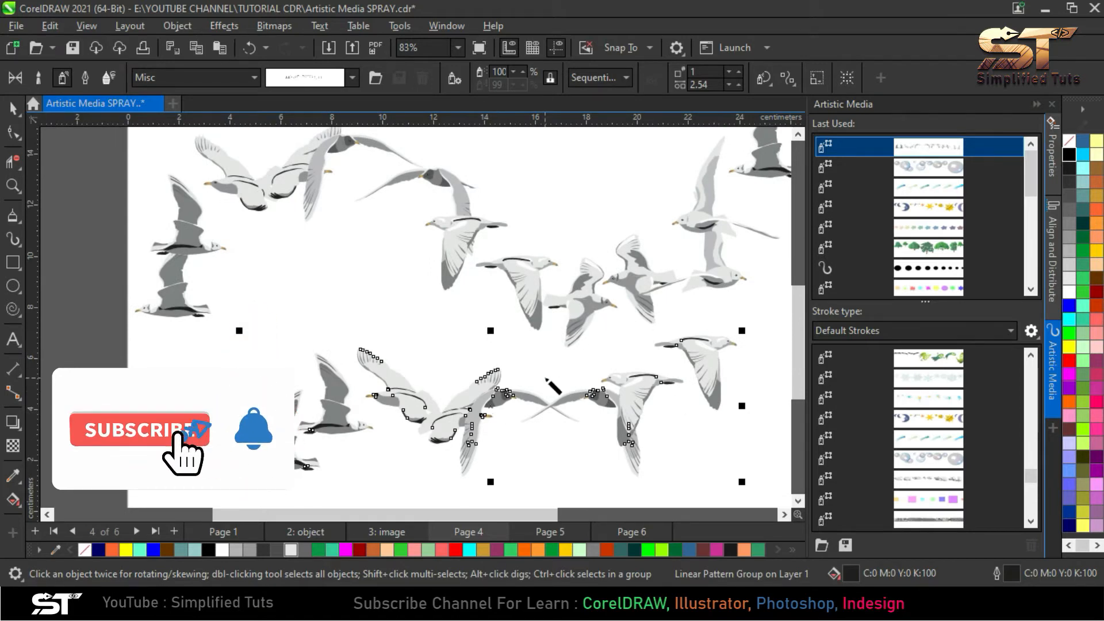
click(17, 108)
scroll(410, 379, down, 2)
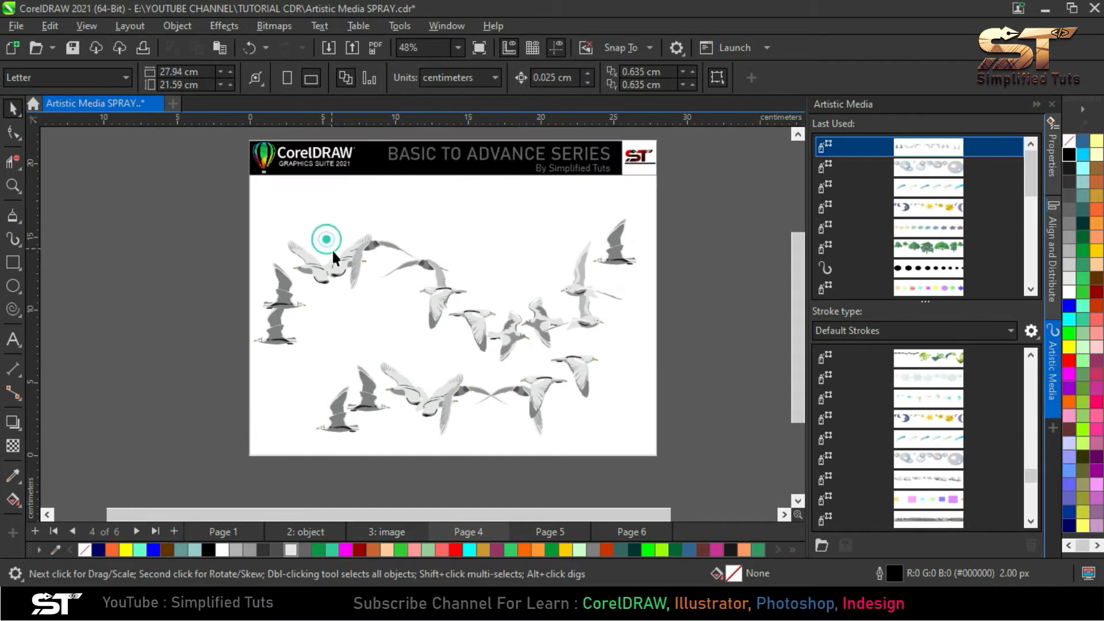
Remove Images 2 to 12 from the upper bird spray's Play List, apply Image 1 alone, and inspect the birds
click(332, 250)
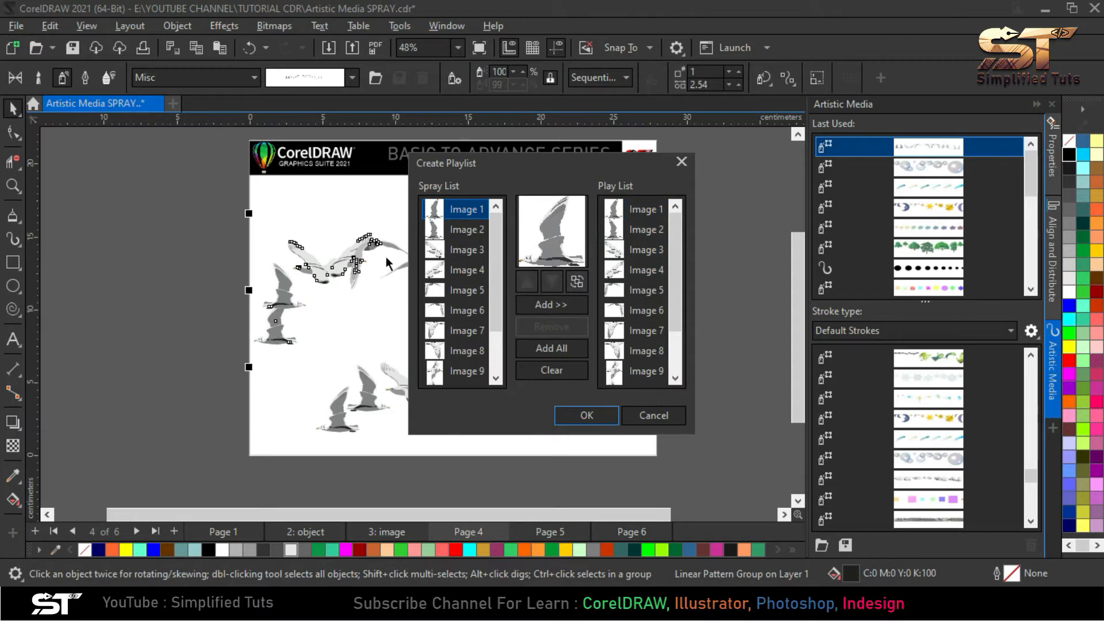
click(634, 233)
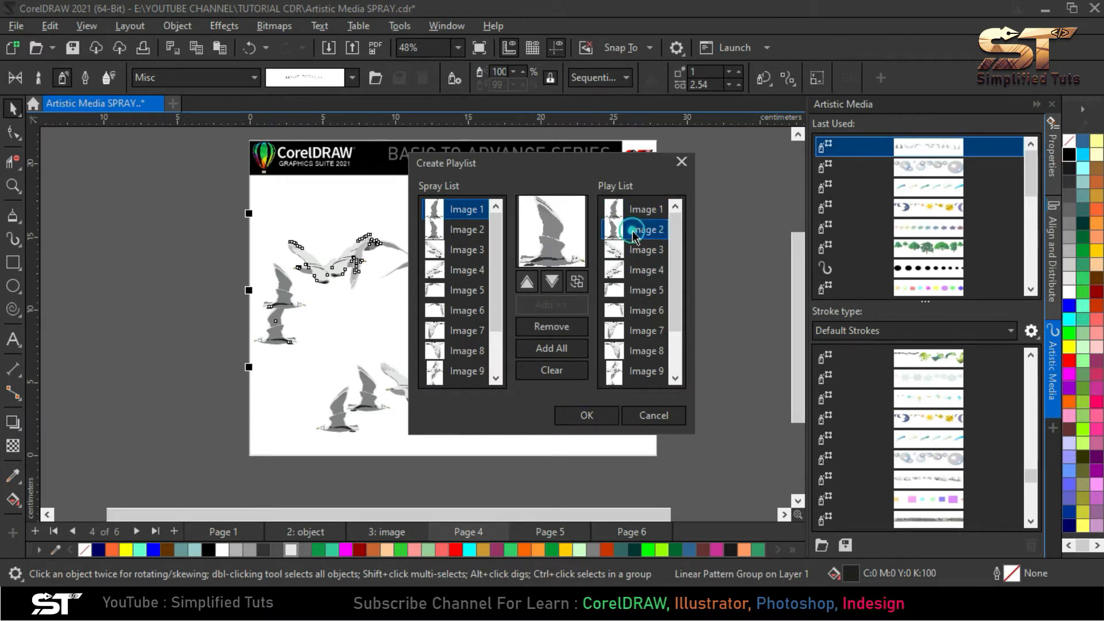
scroll(673, 227, down, 1)
click(658, 351)
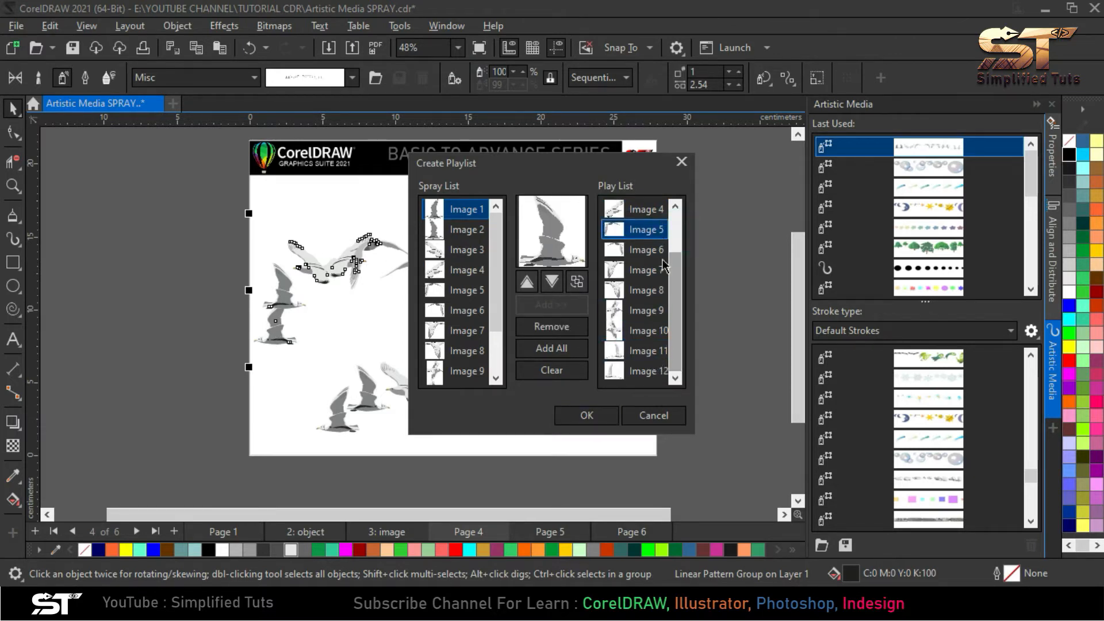
shift+click(641, 374)
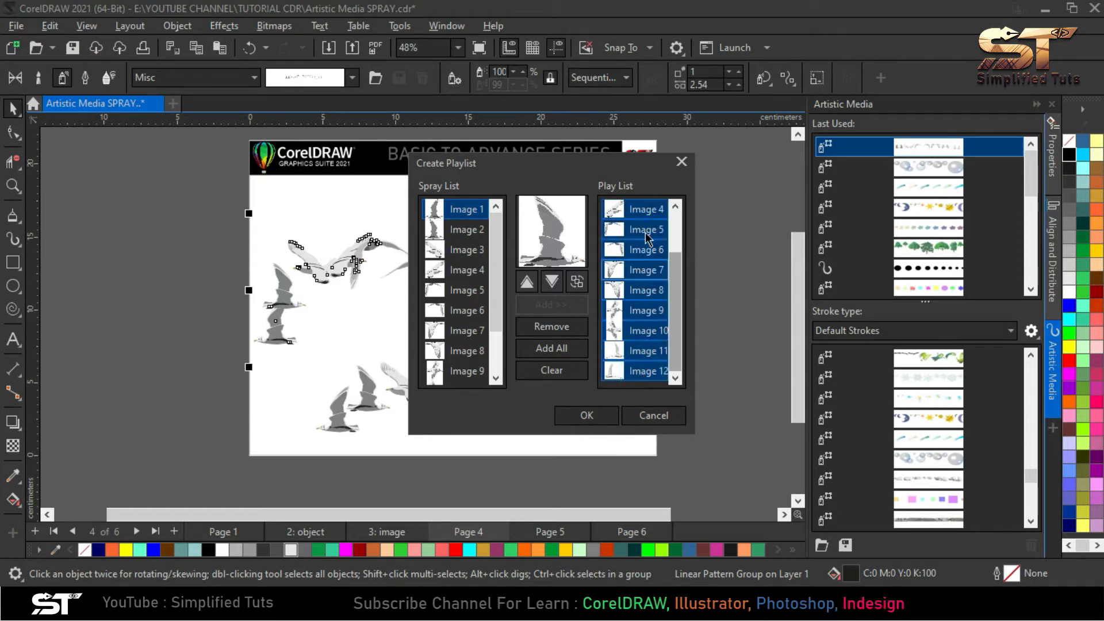
click(571, 330)
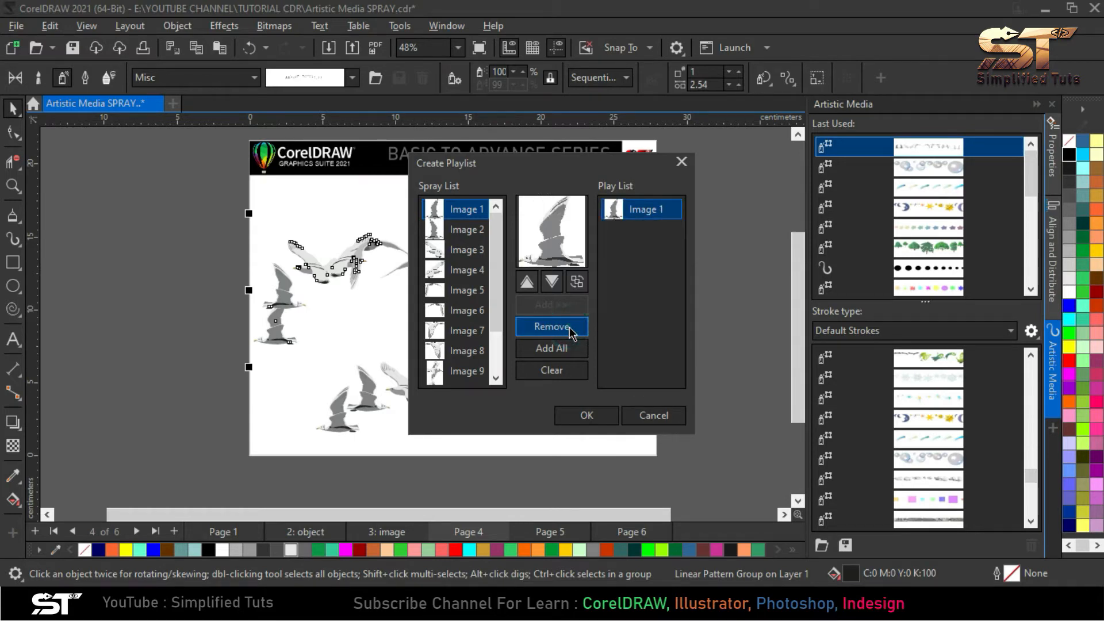
click(576, 423)
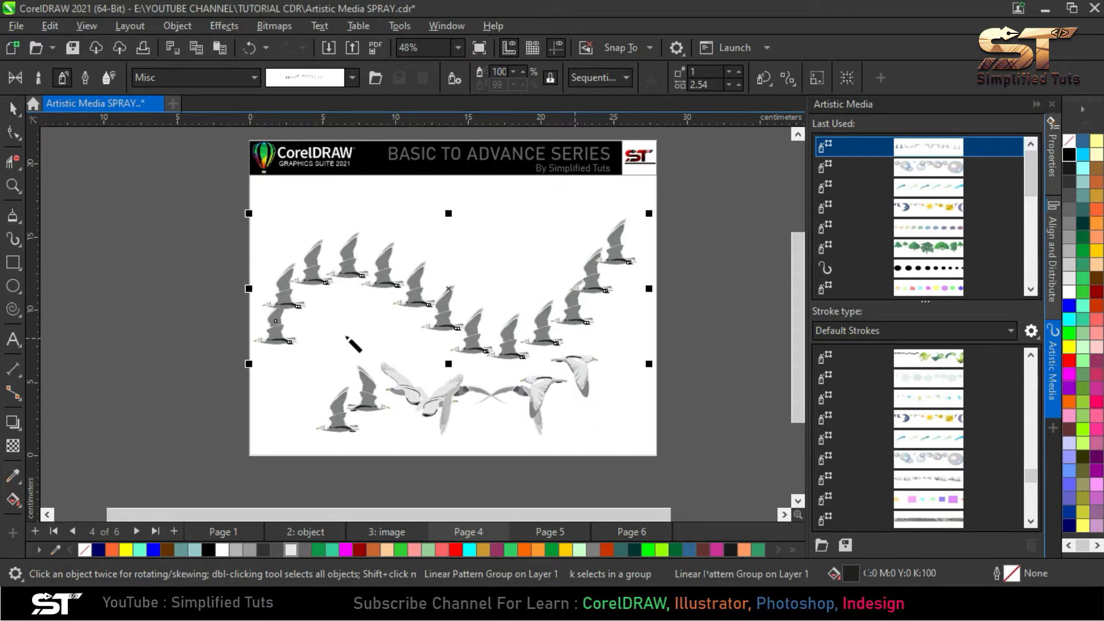
scroll(353, 345, up, 2)
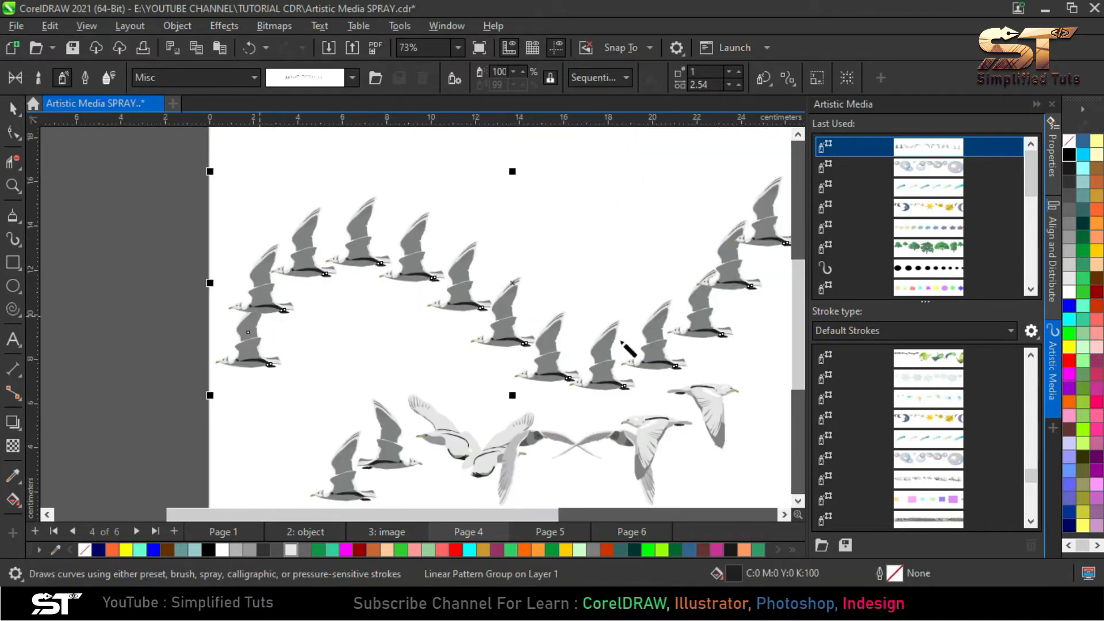
scroll(266, 345, down, 2)
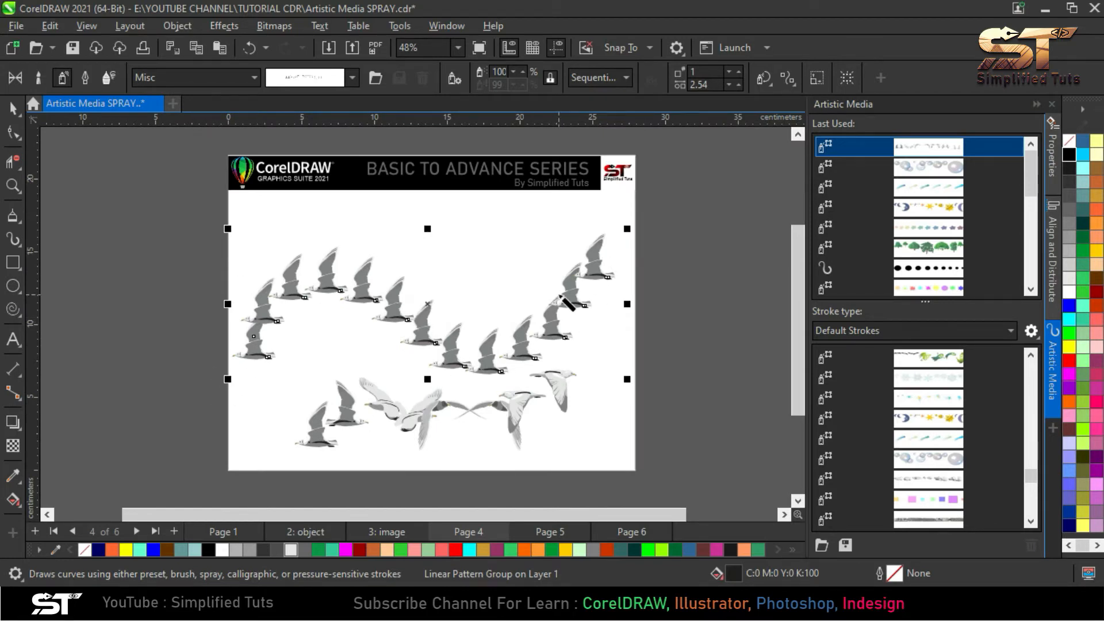
Reopen the upper bird spray's playlist settings and add Image 2 and Image 4 to the Play List
click(454, 78)
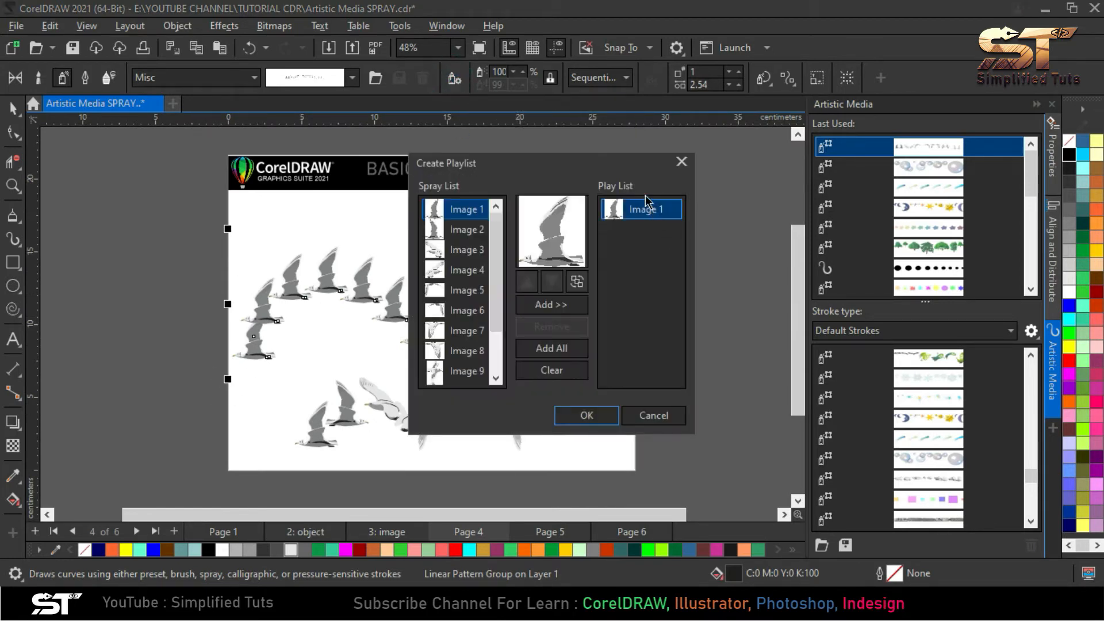
click(466, 229)
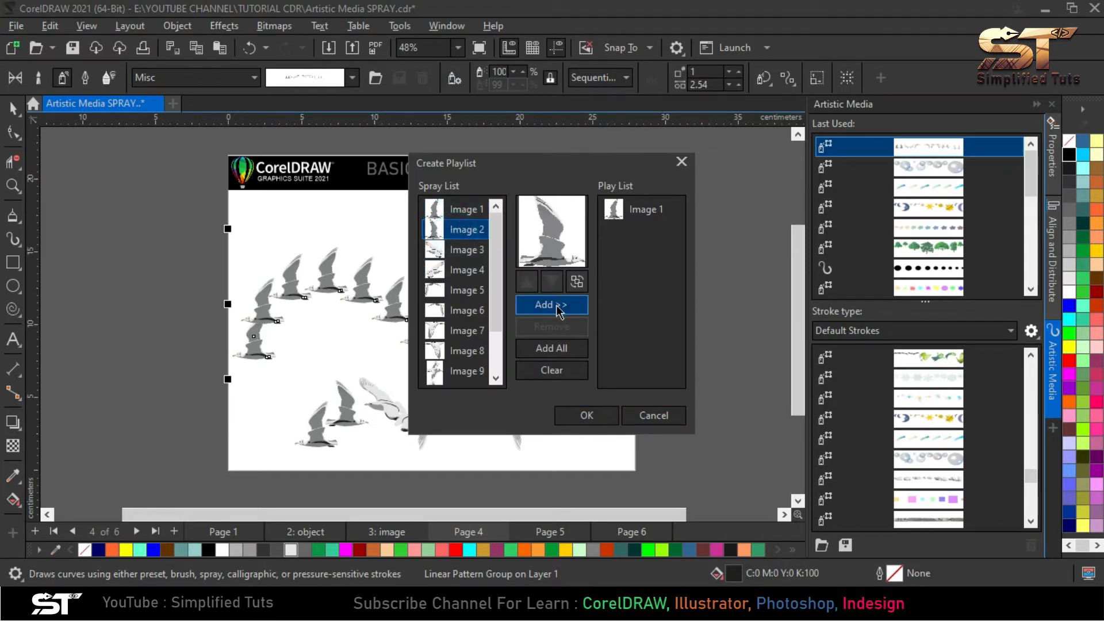
click(555, 306)
click(465, 269)
click(526, 304)
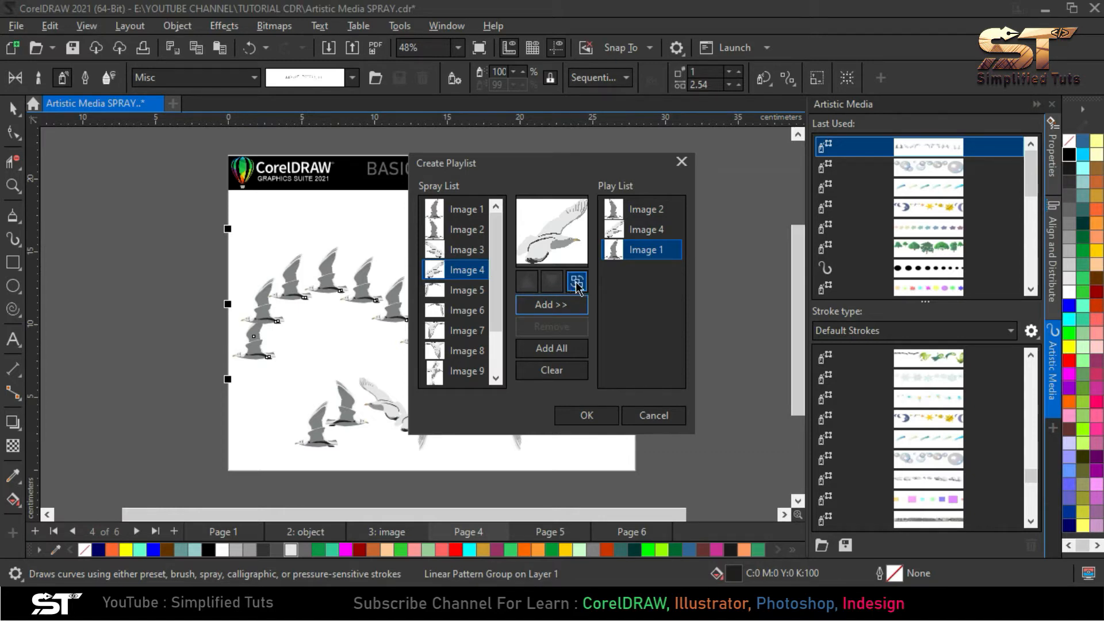
Reverse the order of Images 2, 4 and 1 in the Play List back and forth
click(646, 217)
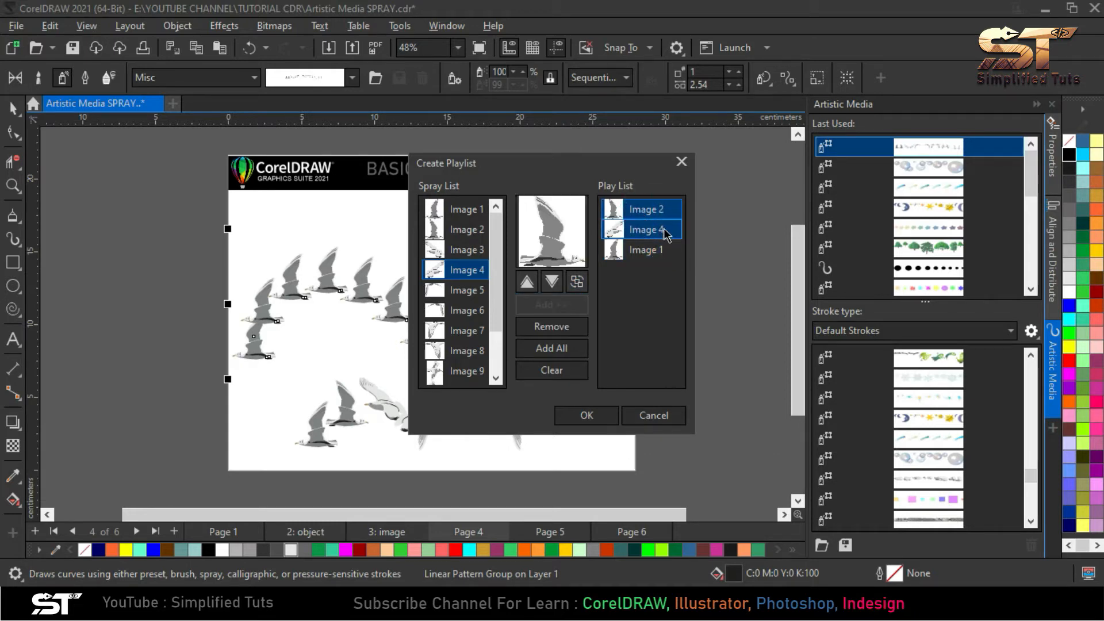
click(659, 249)
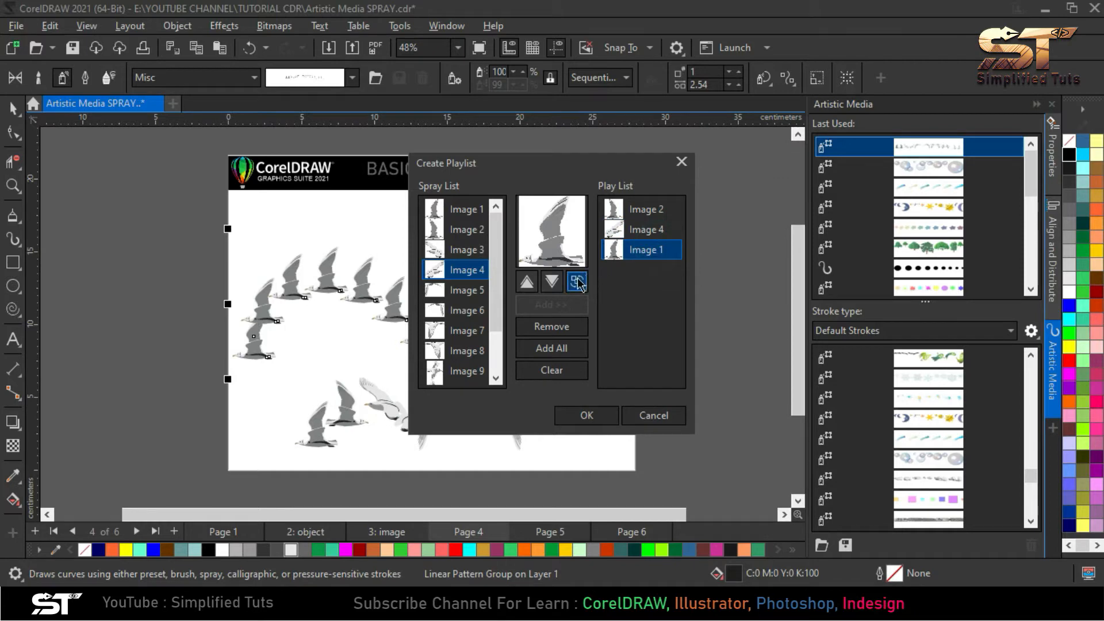
click(577, 281)
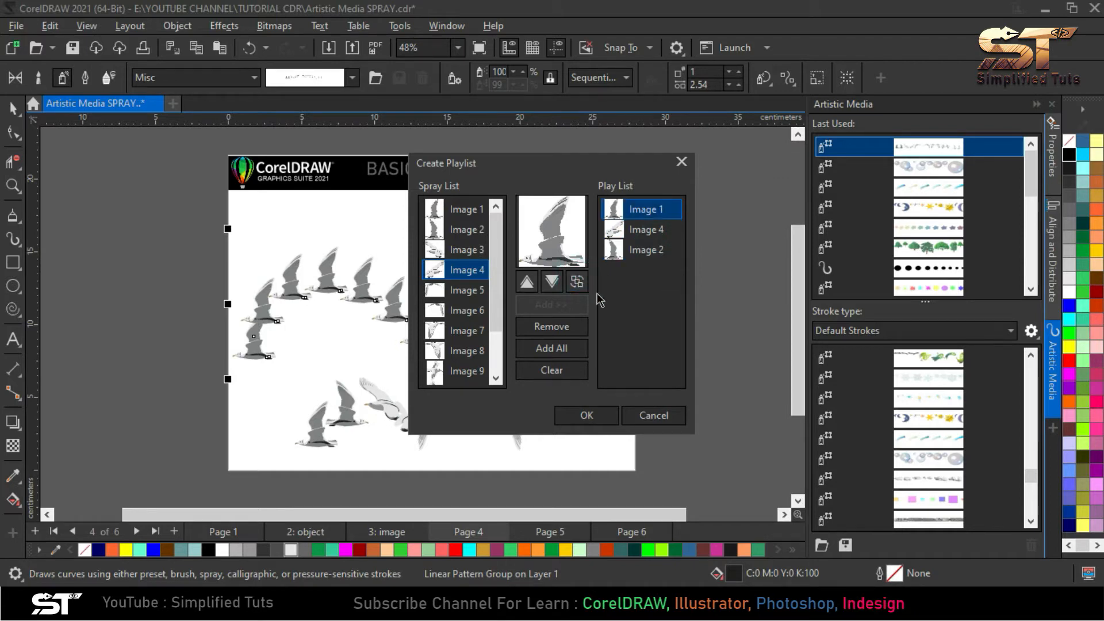
ctrl+click(660, 251)
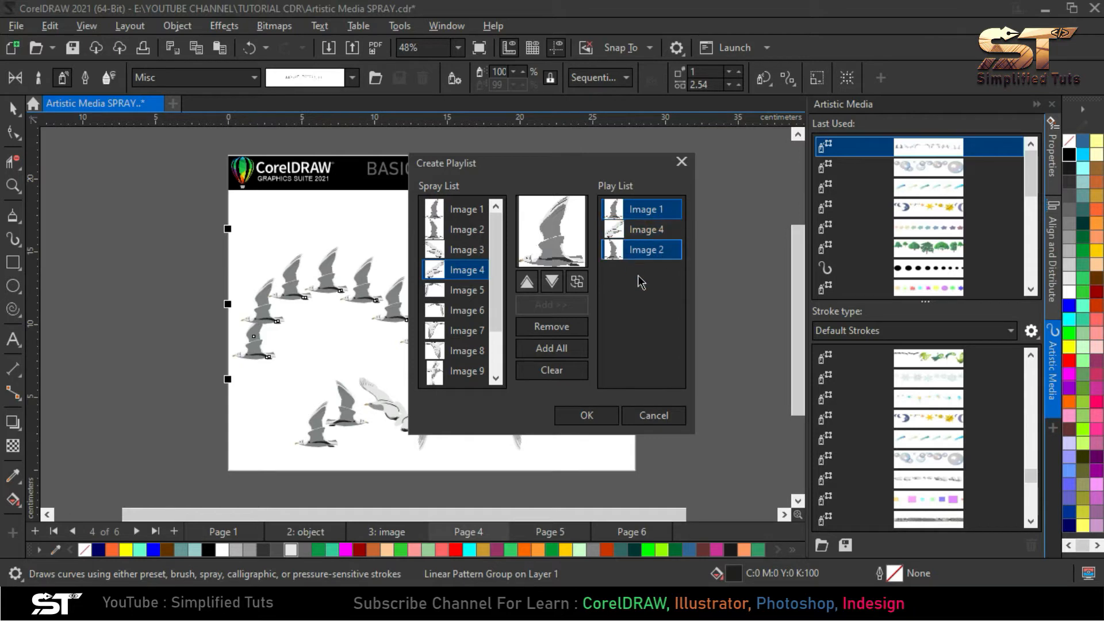
click(576, 281)
click(577, 281)
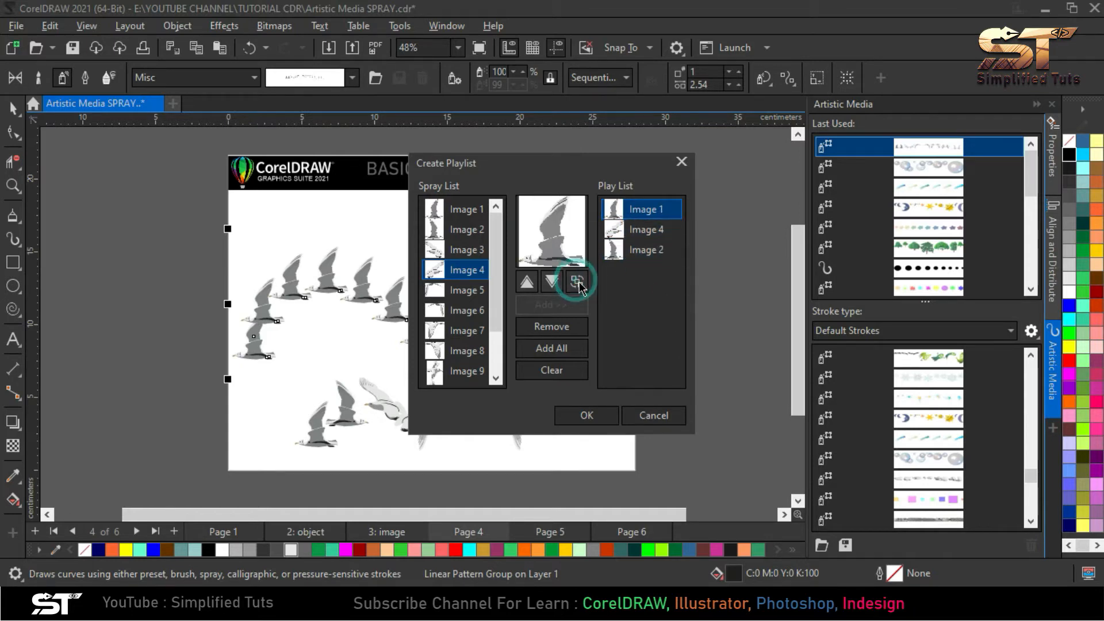
click(578, 281)
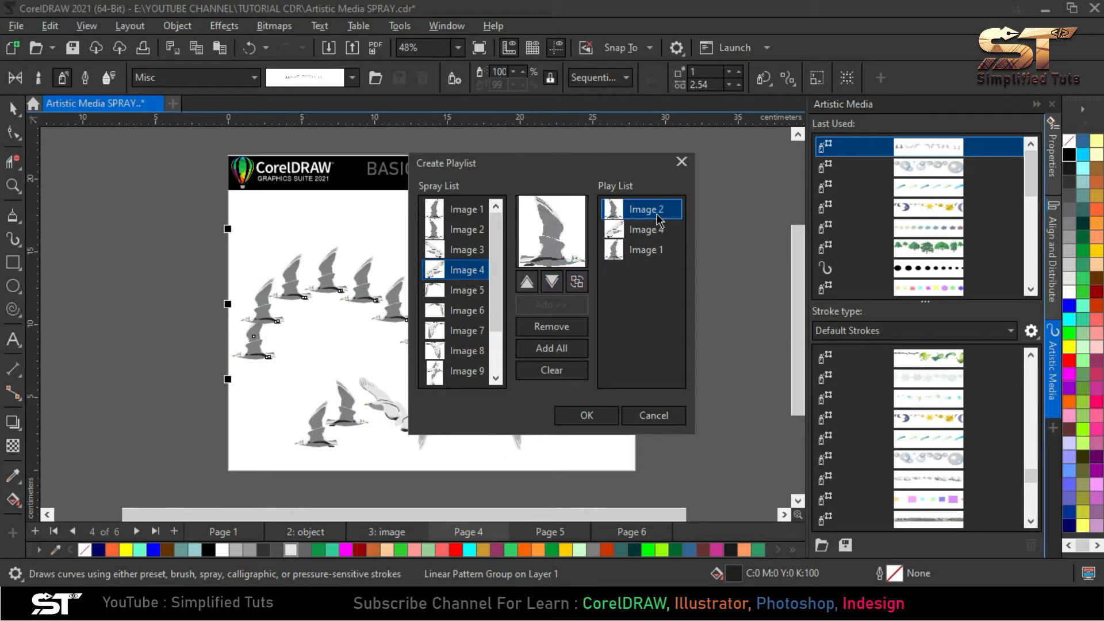
Move Image 2 down to the end of the Play List and back up to the first position
shift+click(664, 230)
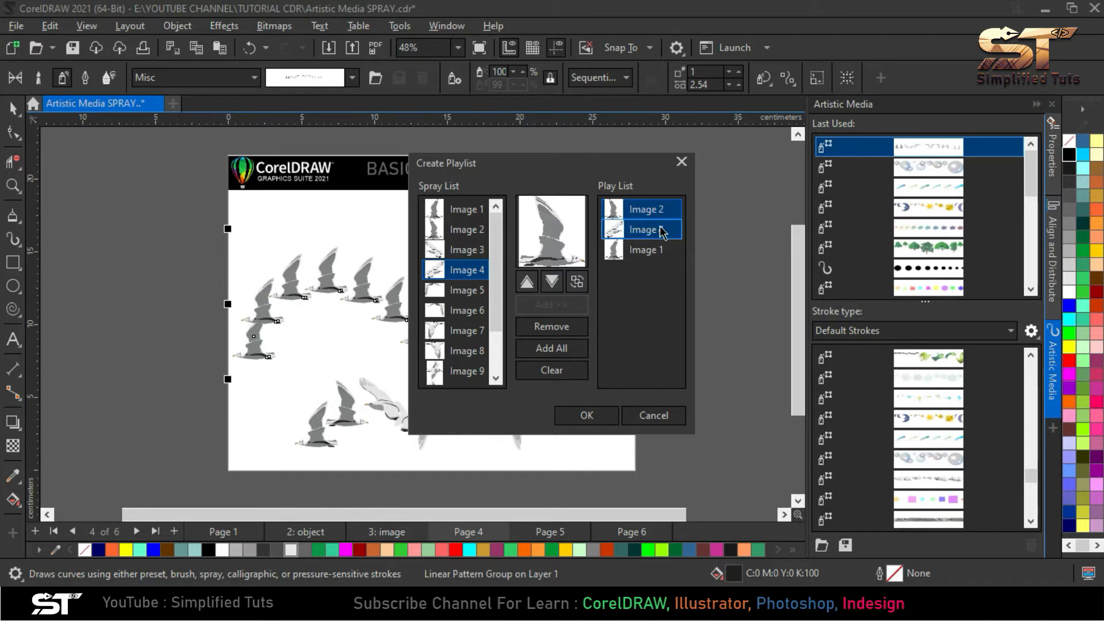
click(645, 209)
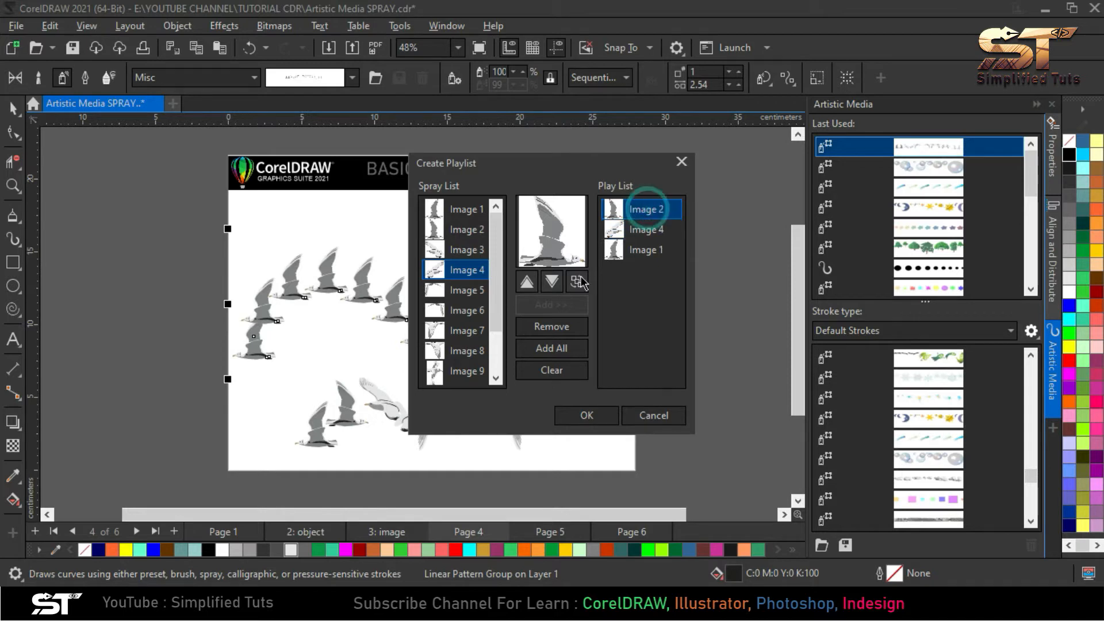
click(552, 281)
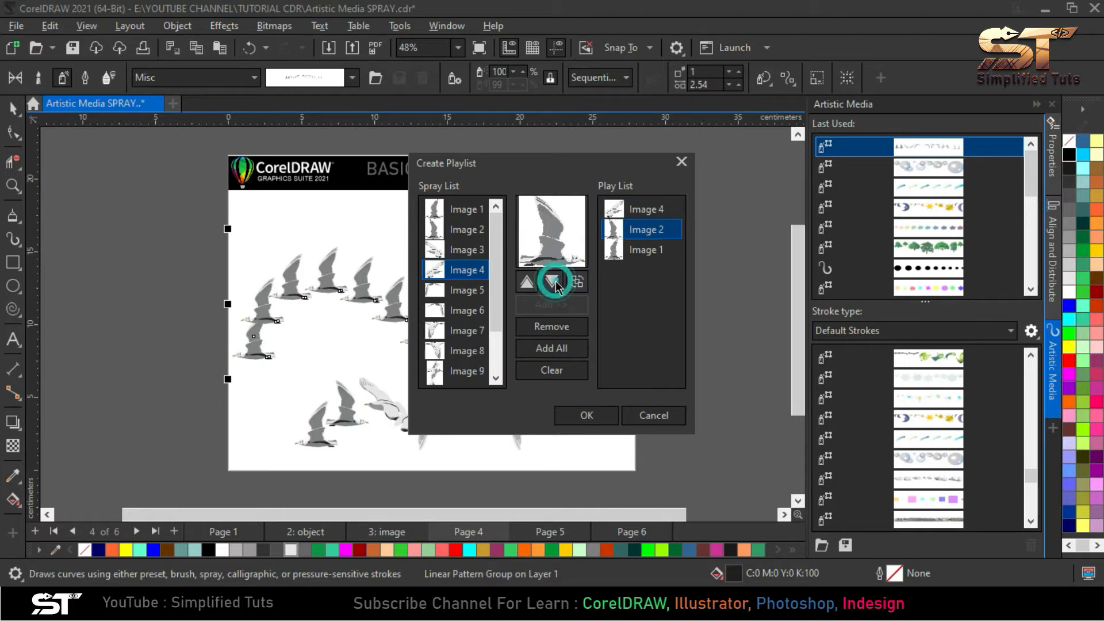
shift+click(671, 210)
click(654, 231)
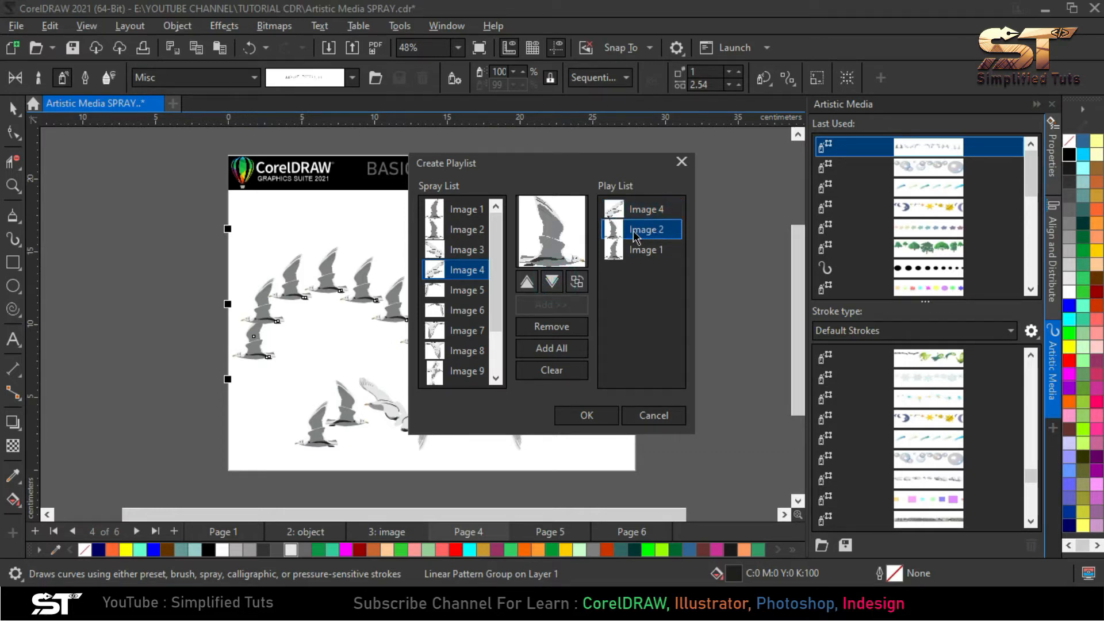
click(553, 283)
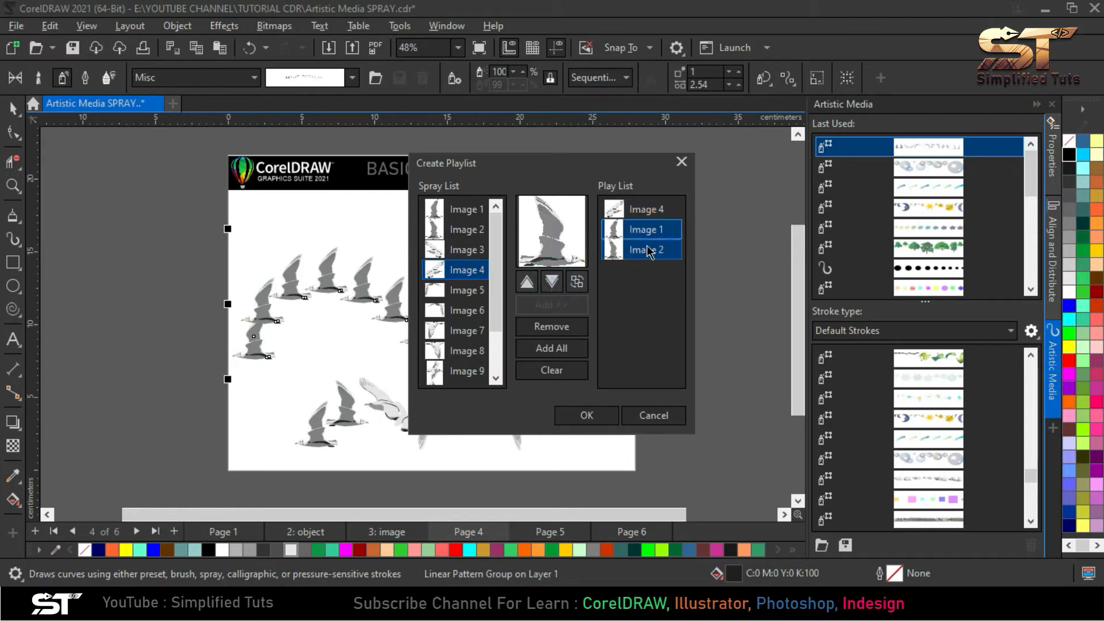
click(527, 283)
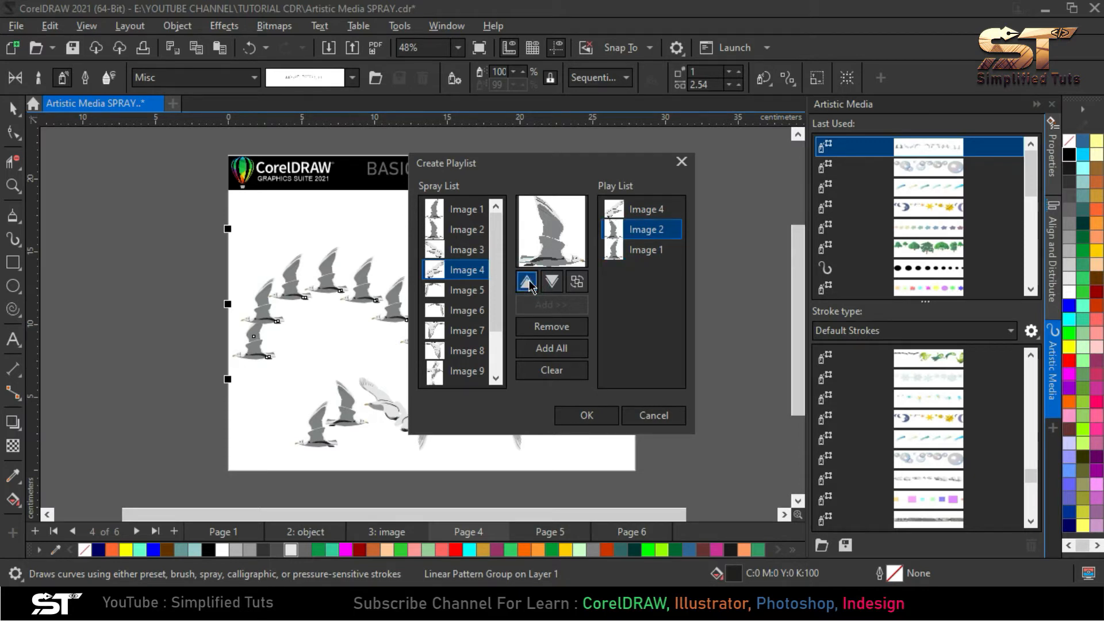
click(528, 283)
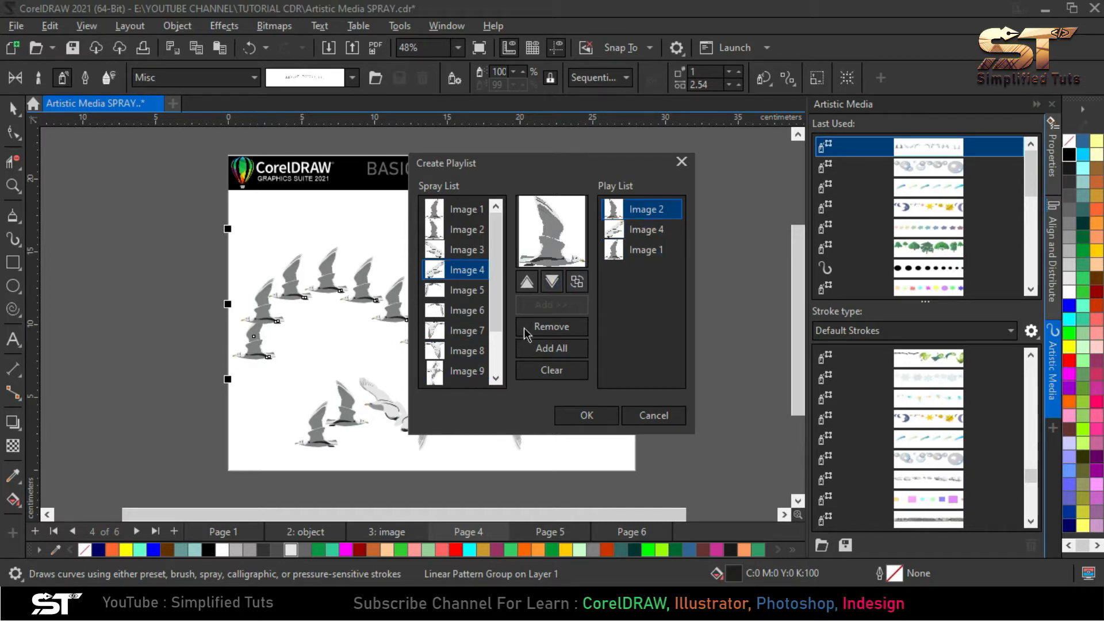
Add all the Spray List images to the Play List
click(551, 356)
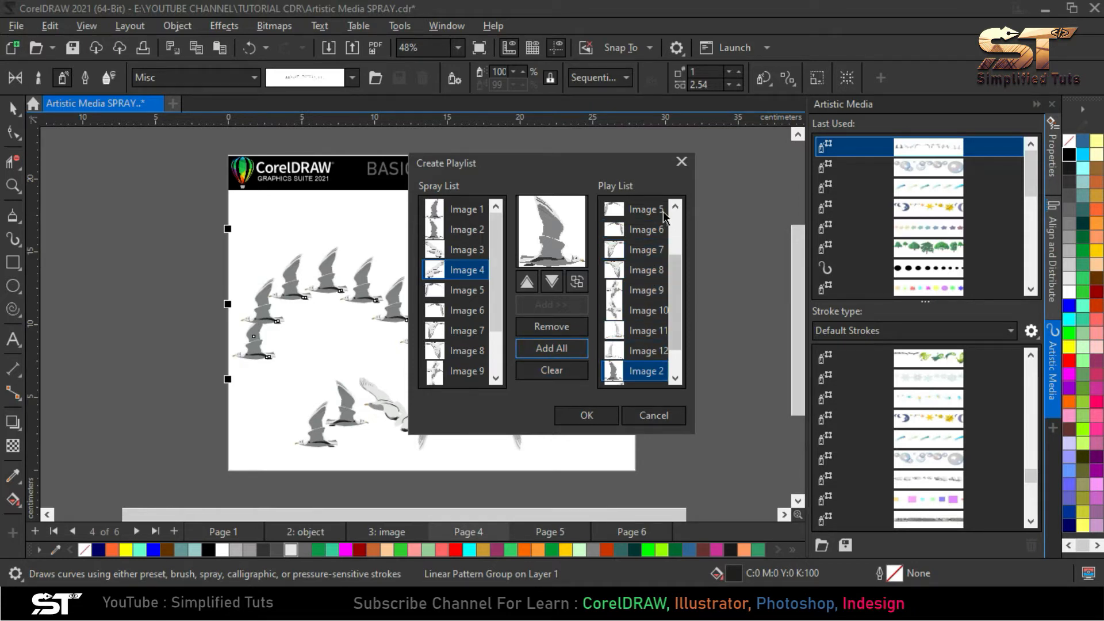
drag(676, 272, 681, 221)
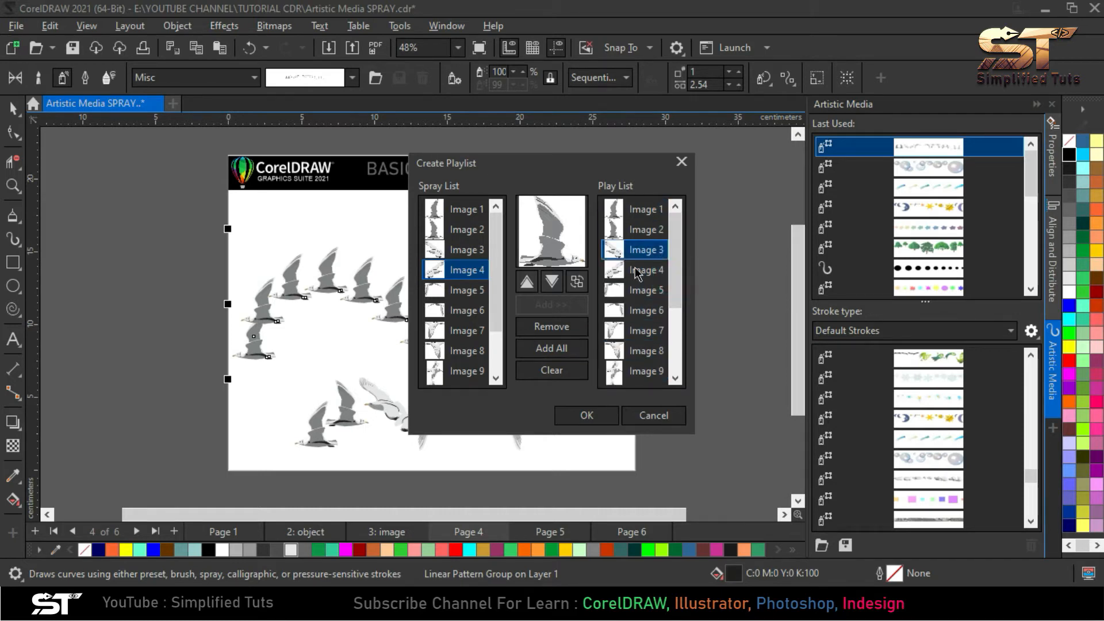
Clear all images from the Play List and cancel the playlist changes
click(566, 373)
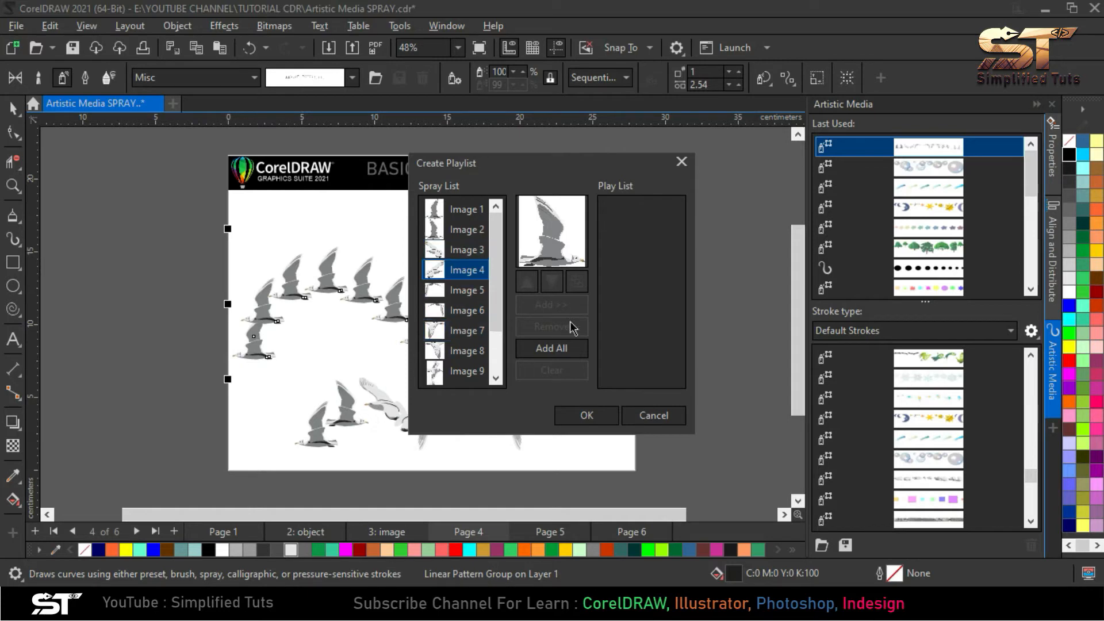
click(654, 416)
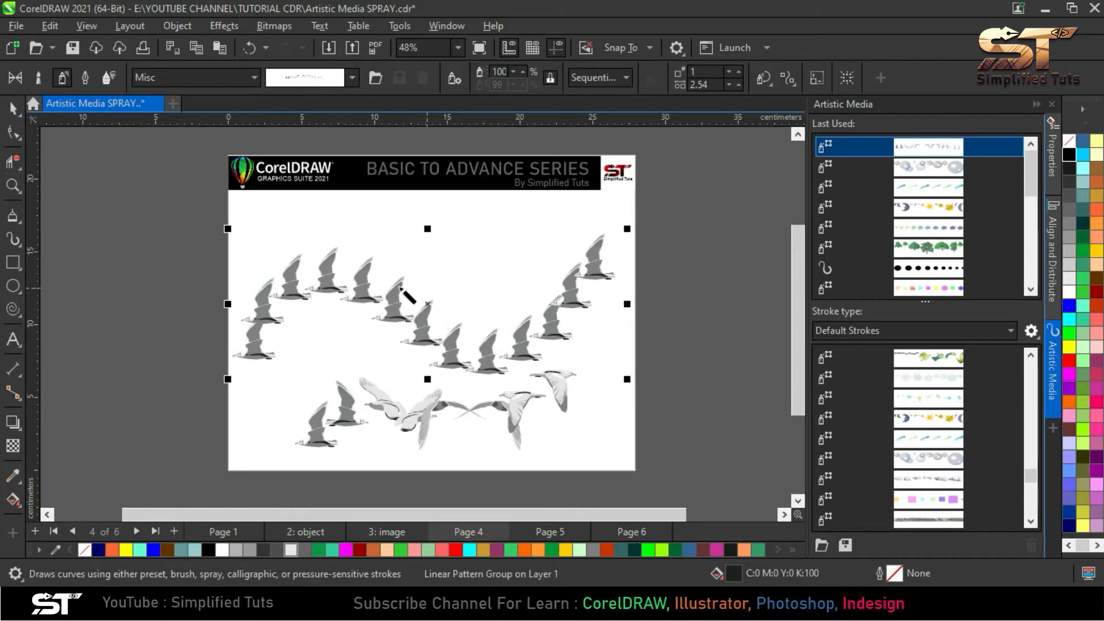
Resize the sprayed birds in the upper stroke uniformly to 50%, followed by 70%
click(504, 73)
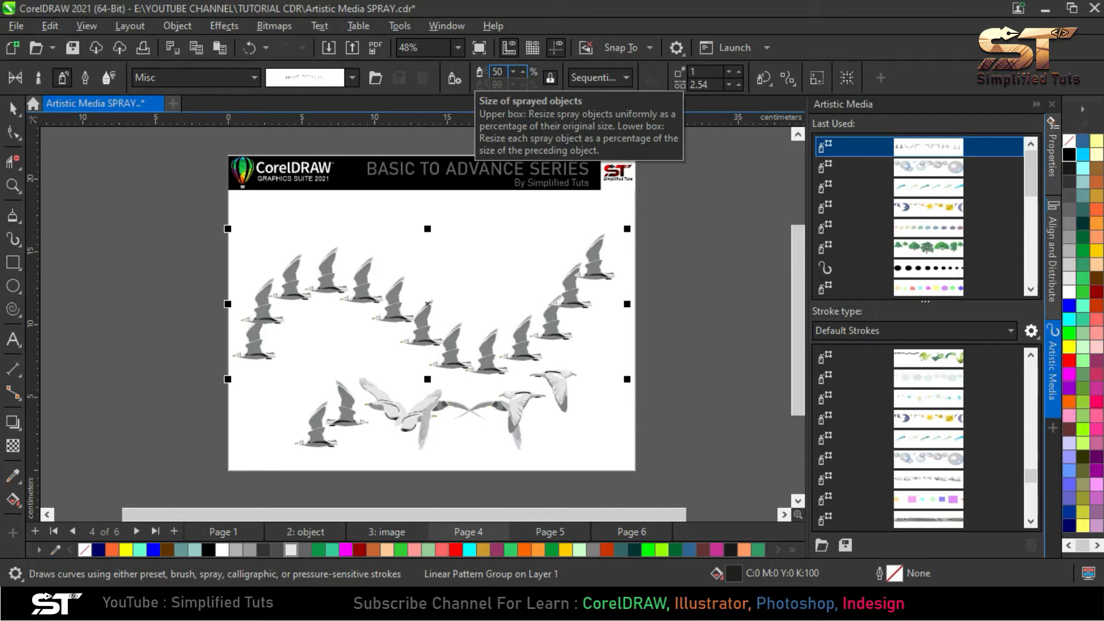
text(50)
key(Return)
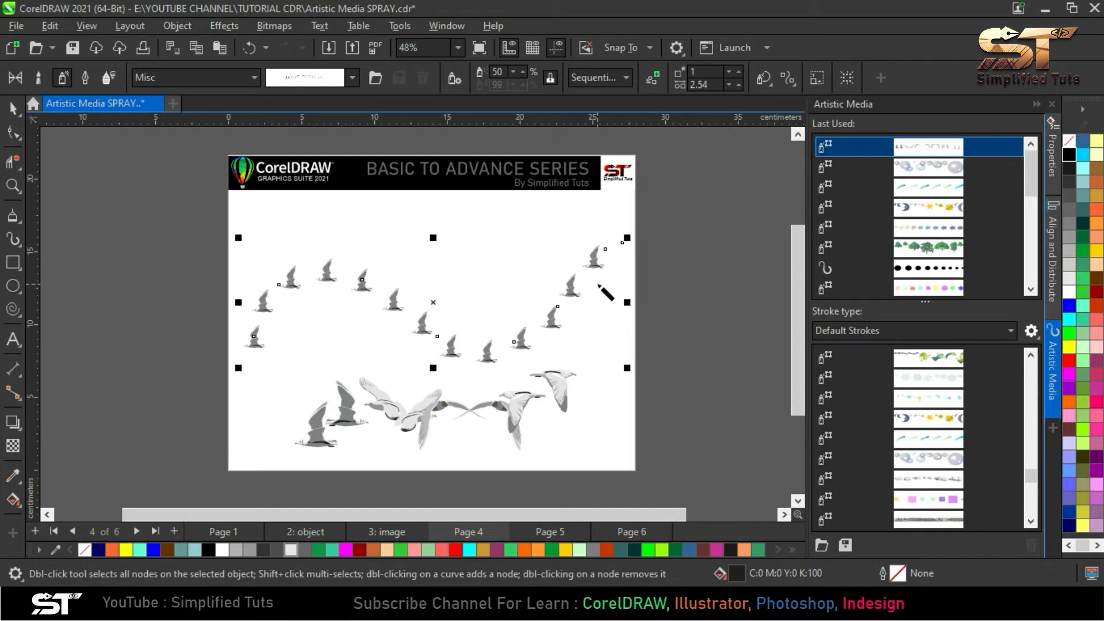
double_click(501, 71)
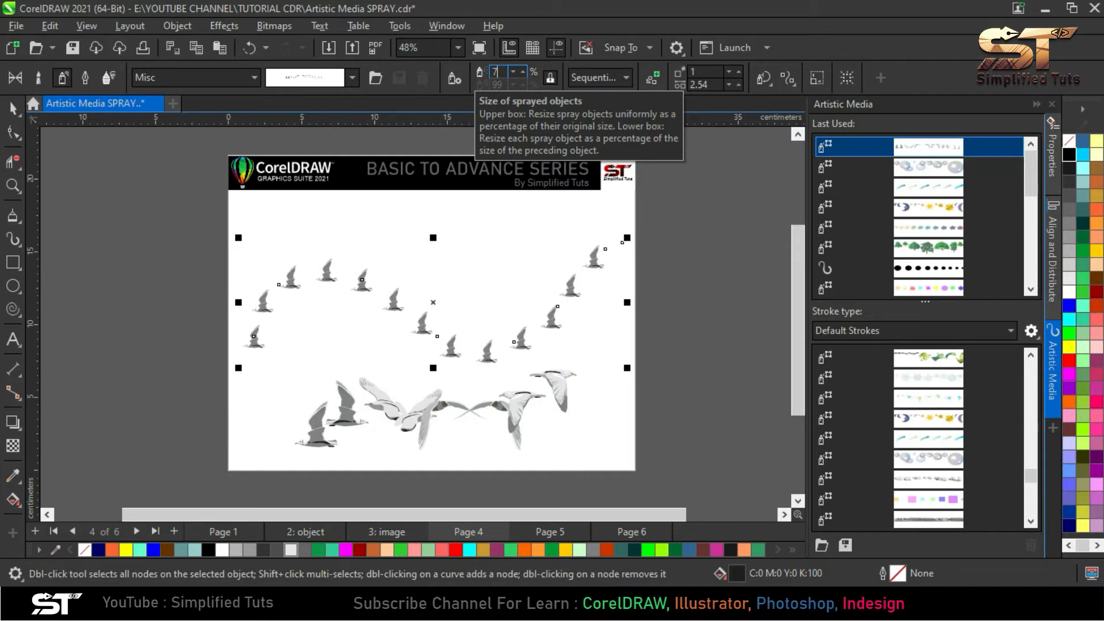
key(Return)
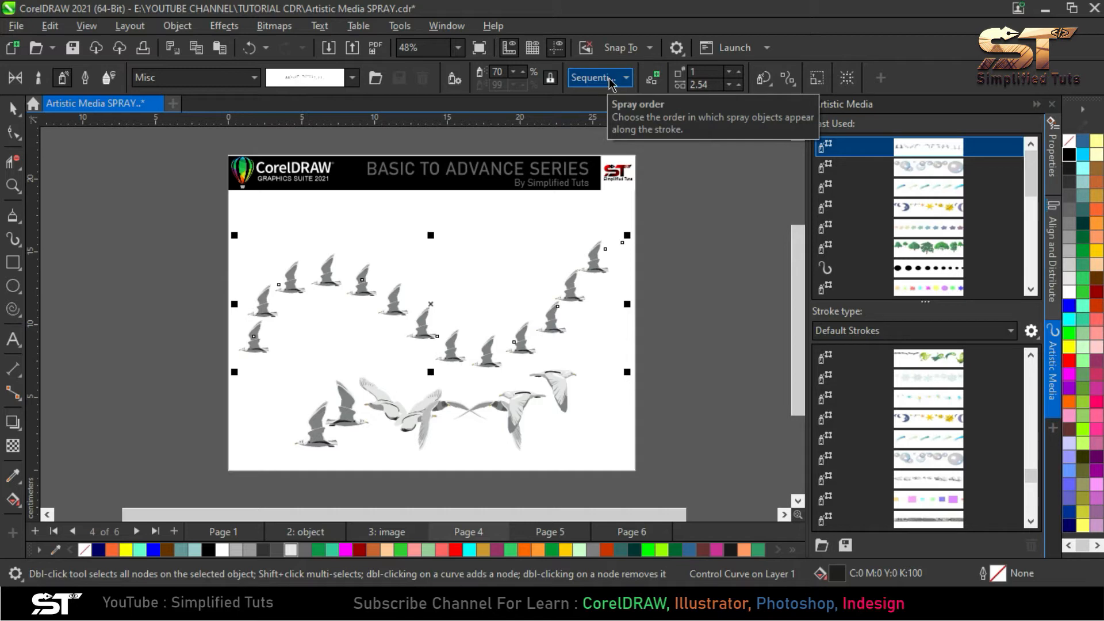
Unlock incremental scaling for the upper bird spray, try successive sizes of 10% and 50%, and view the path's nodes
click(550, 79)
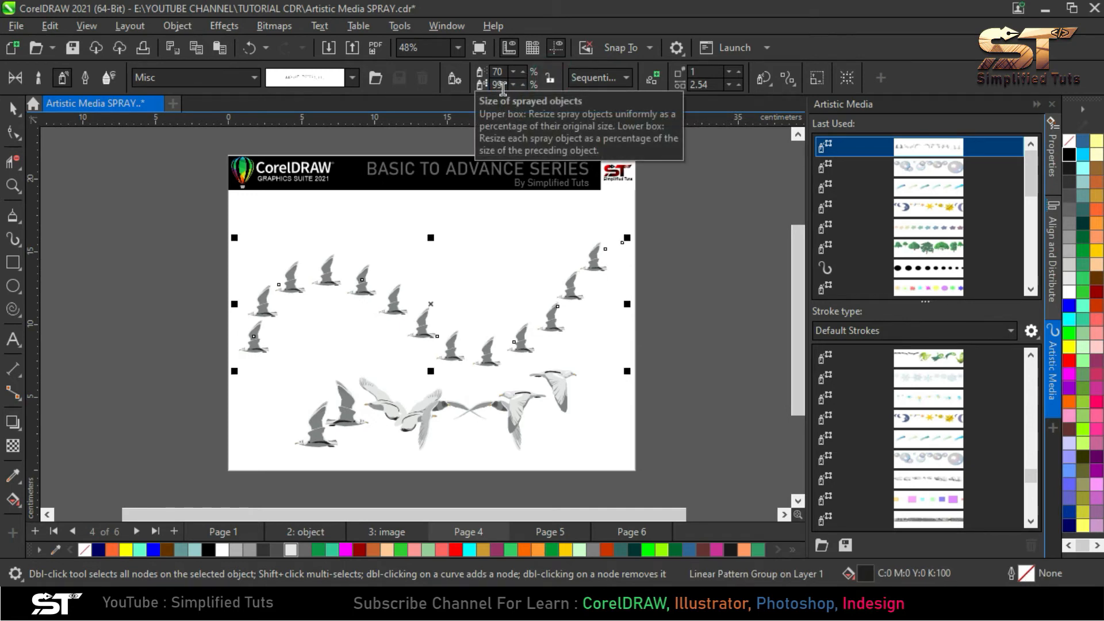
double_click(504, 85)
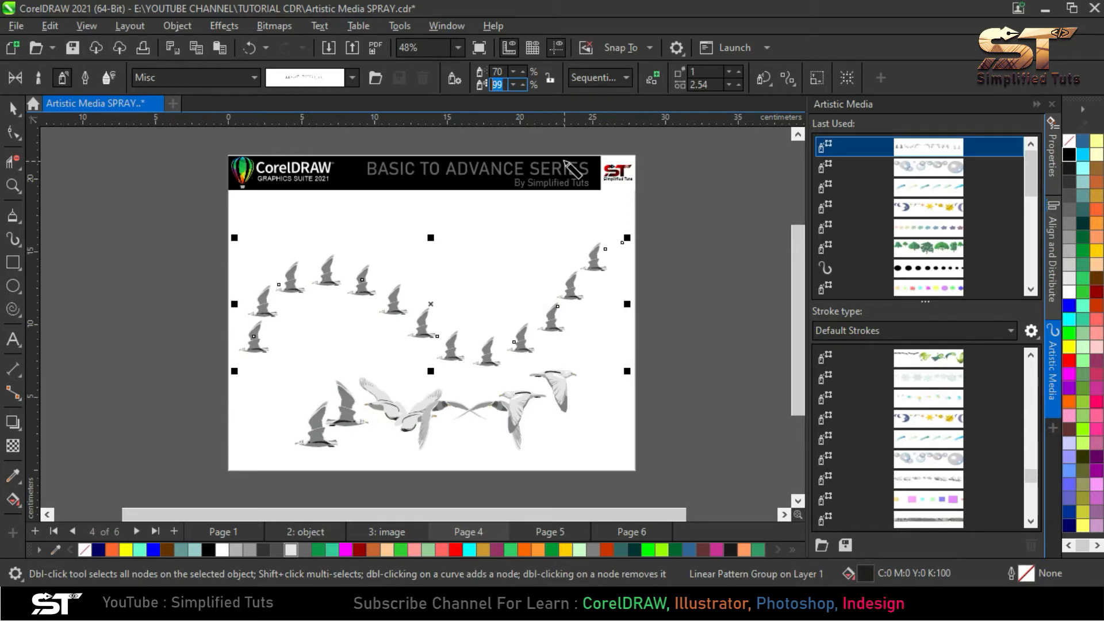
text(10)
key(Return)
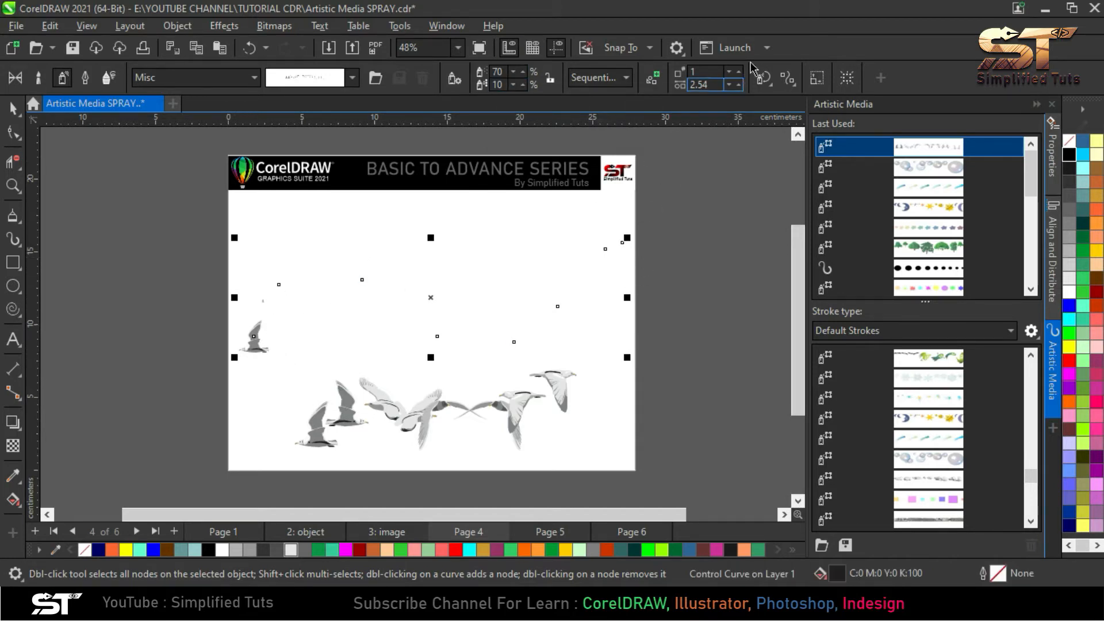
click(497, 85)
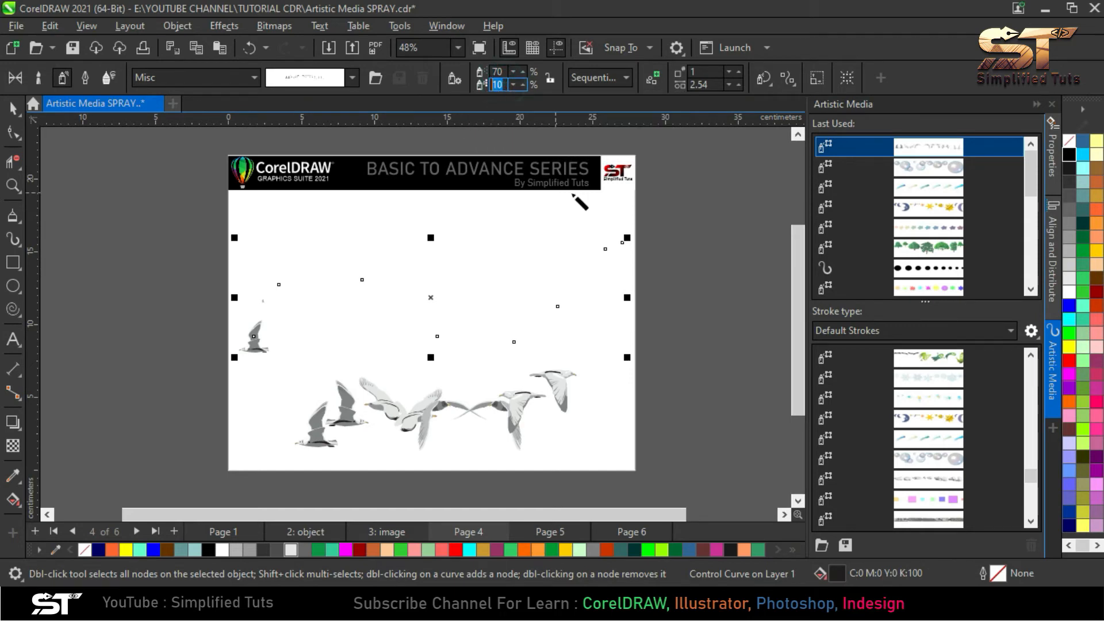
text(5)
scroll(269, 311, up, 1)
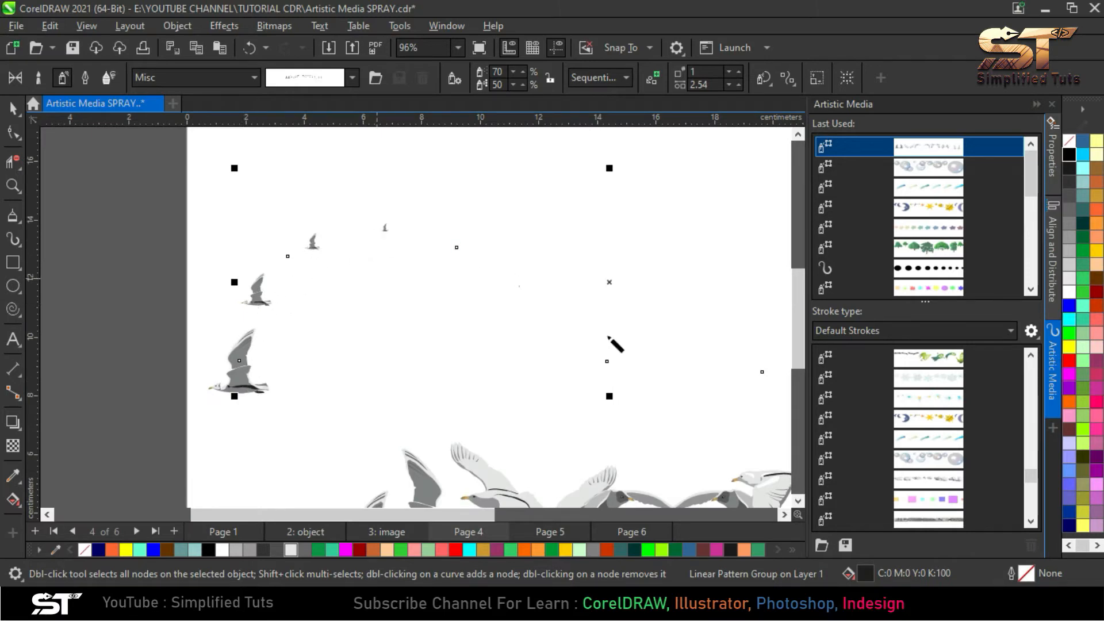
scroll(296, 405, down, 1)
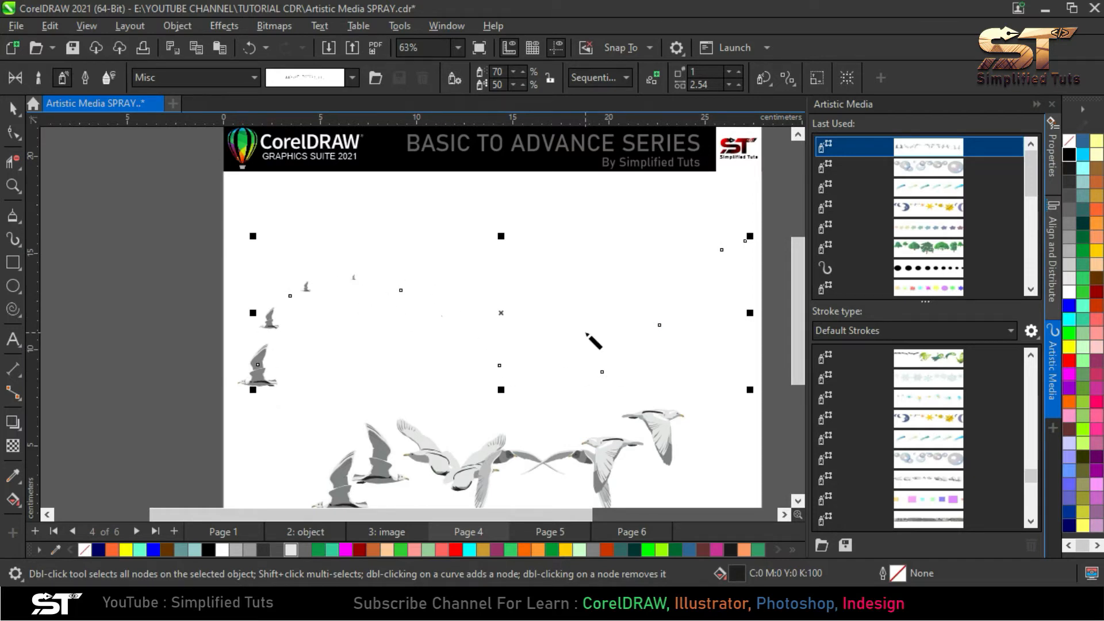
click(13, 135)
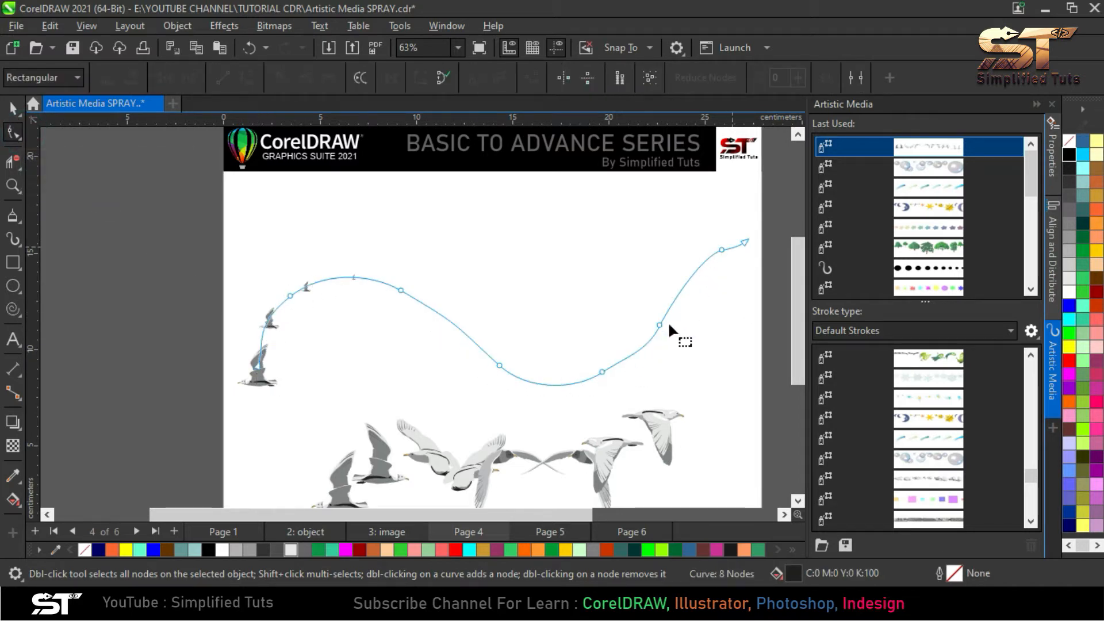
click(12, 239)
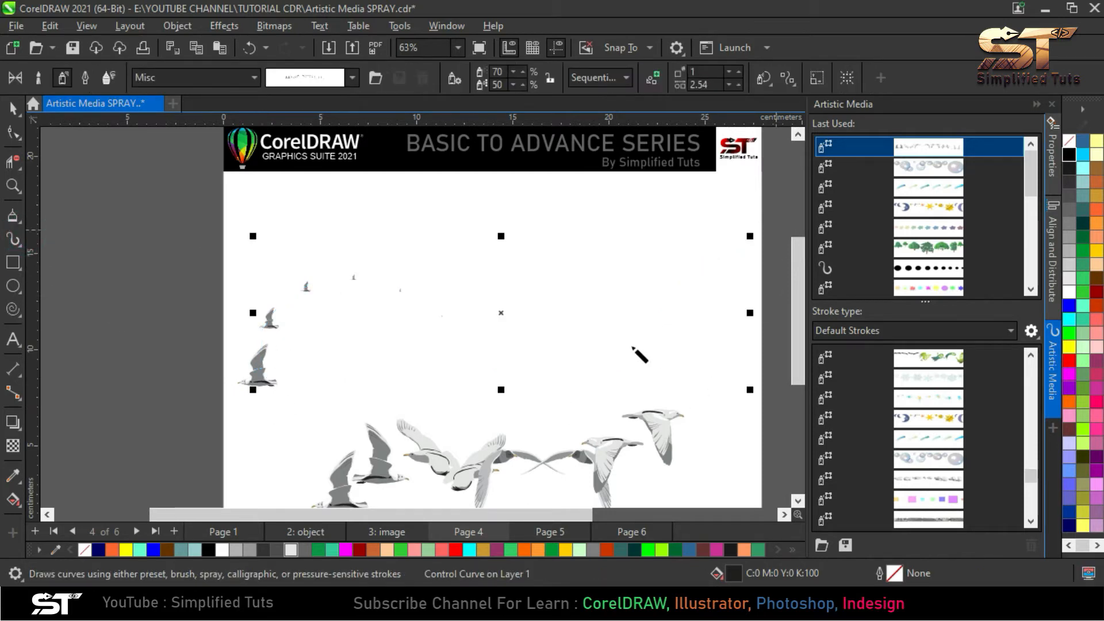
Set the successive bird size to 80% and lock the spray size back to uniform scaling
click(503, 84)
text(8)
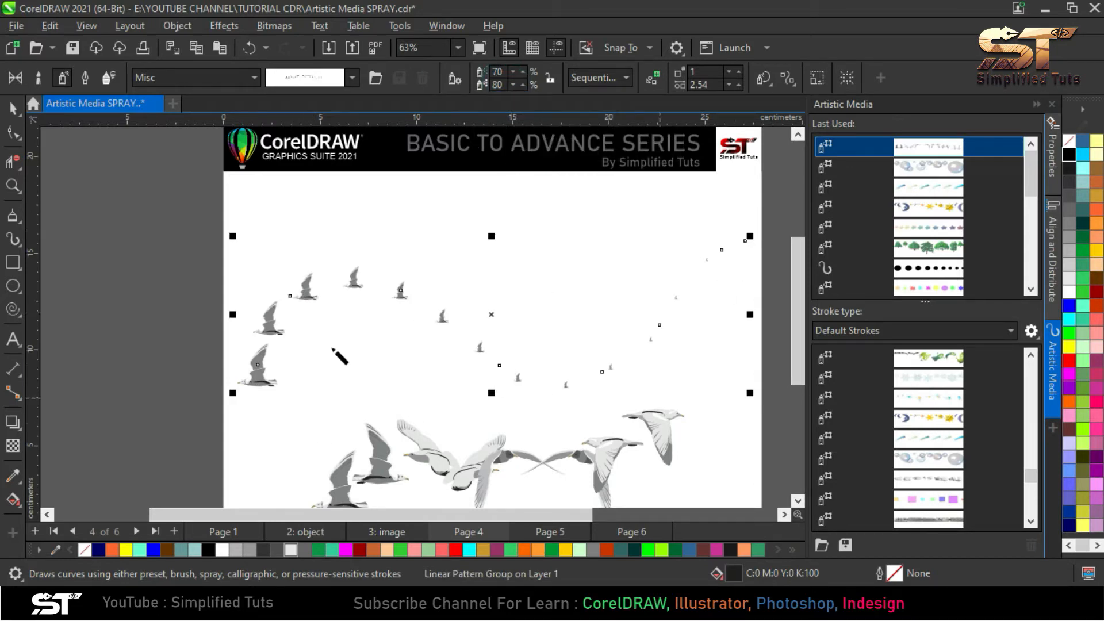
click(550, 82)
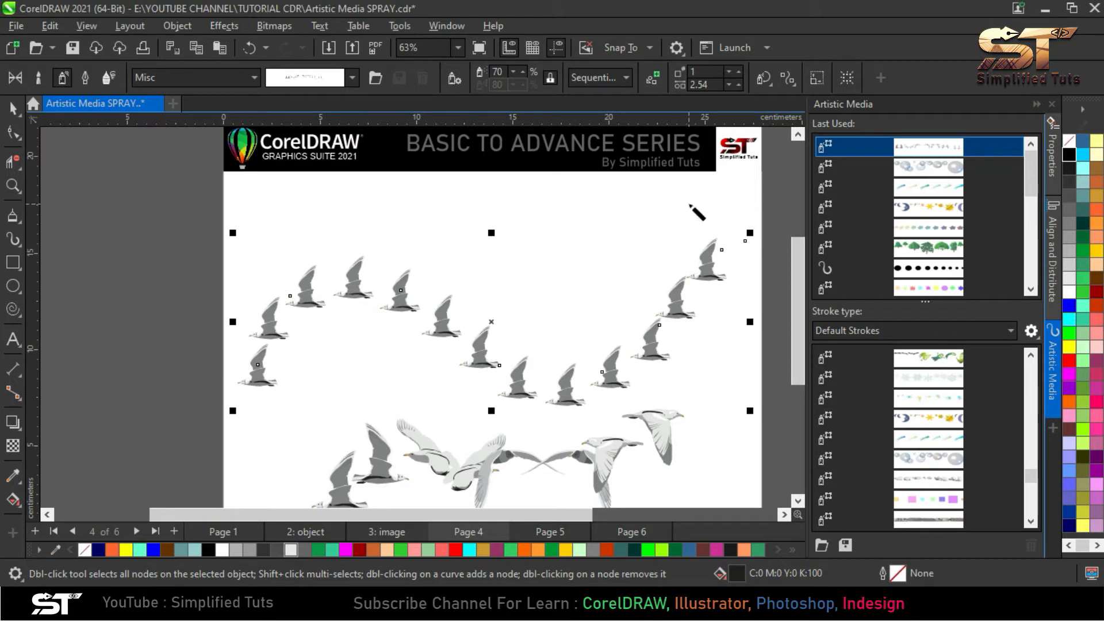
Delete the lower bird spray and move the remaining bird spray up toward the header banner
click(592, 81)
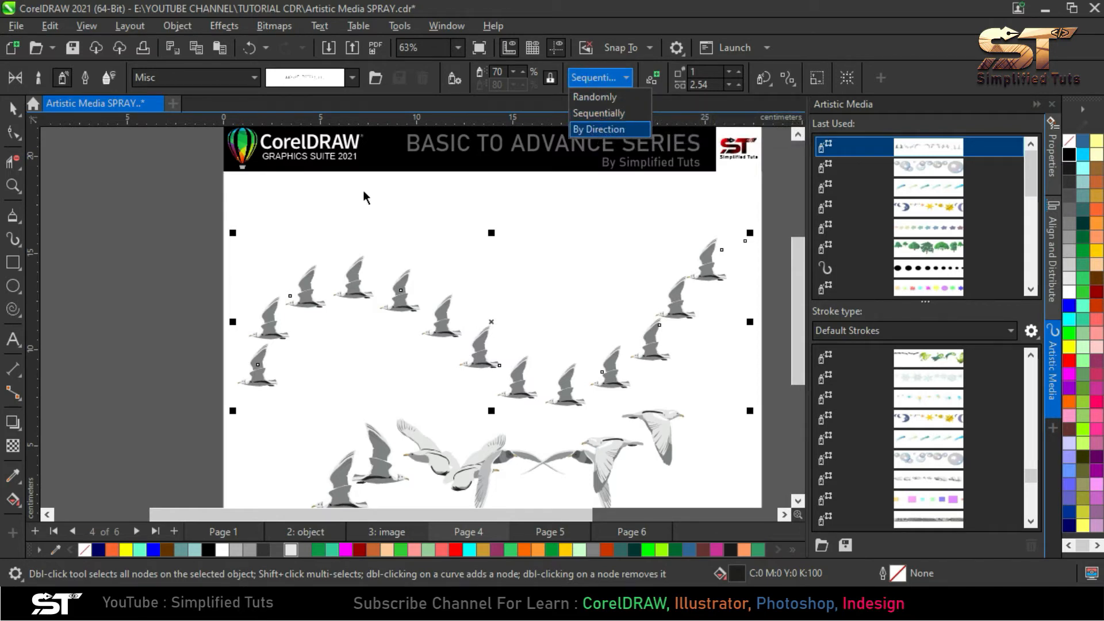
click(13, 107)
scroll(423, 279, down, 1)
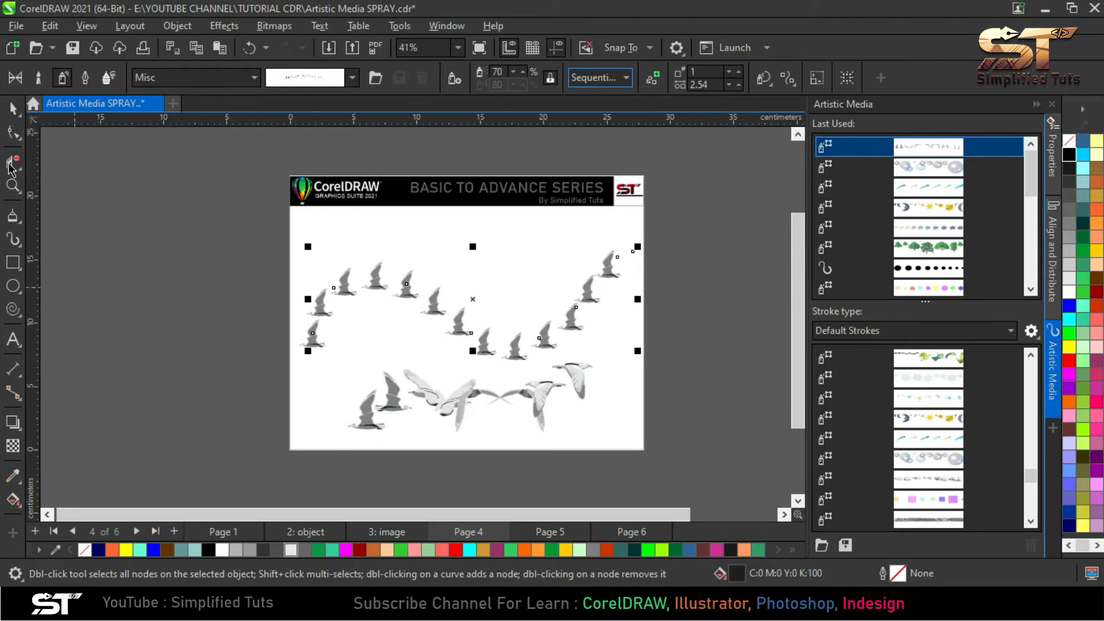
click(484, 402)
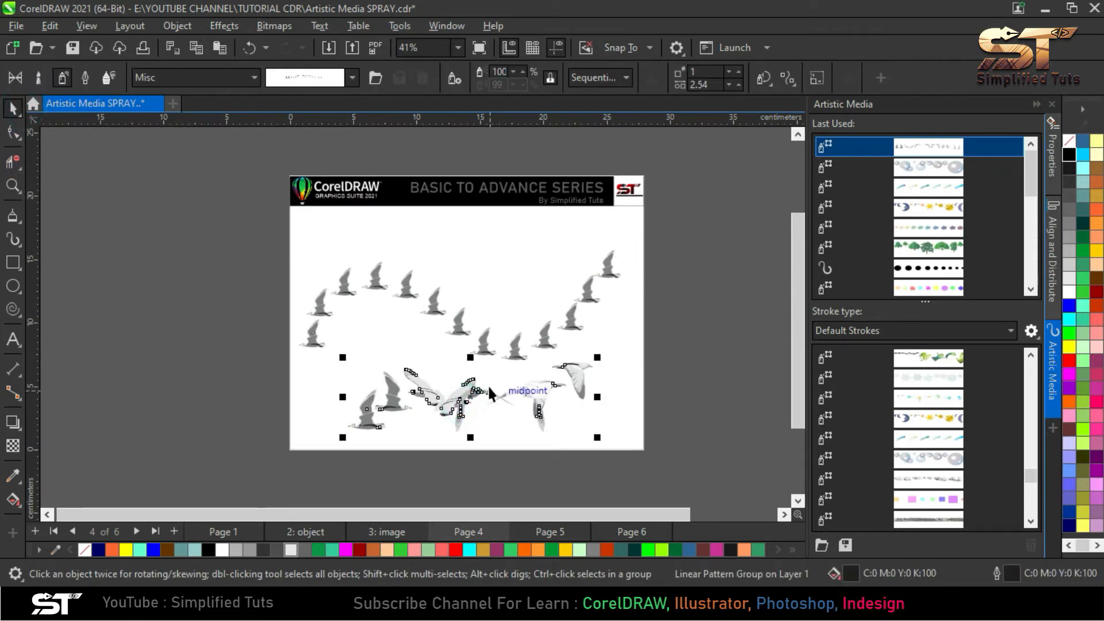
key(Delete)
click(456, 325)
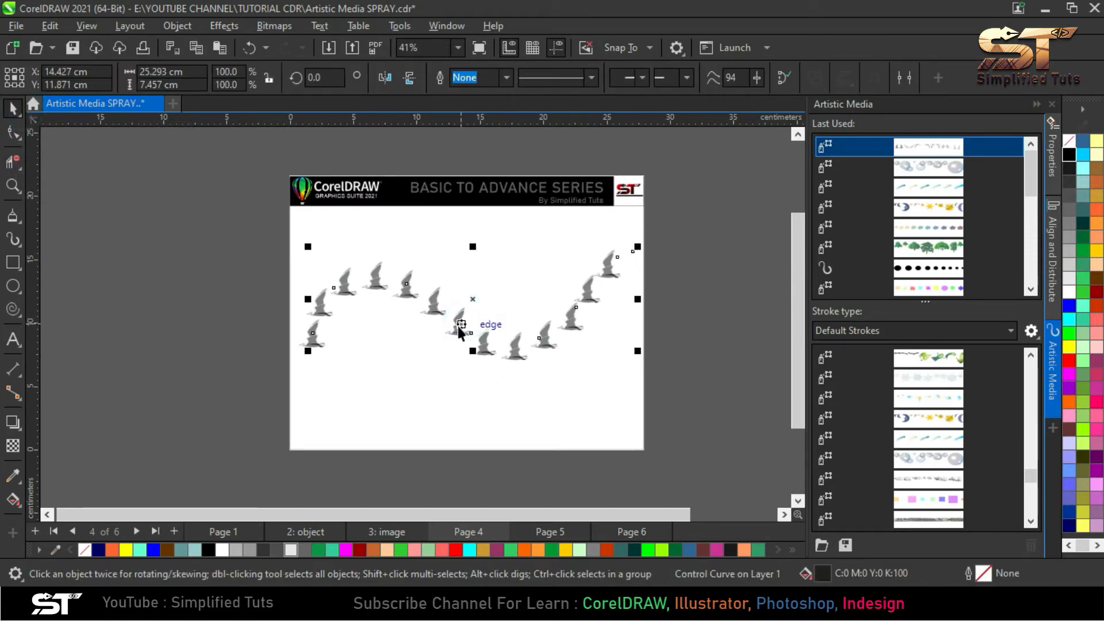
drag(457, 326, 454, 281)
scroll(464, 249, up, 2)
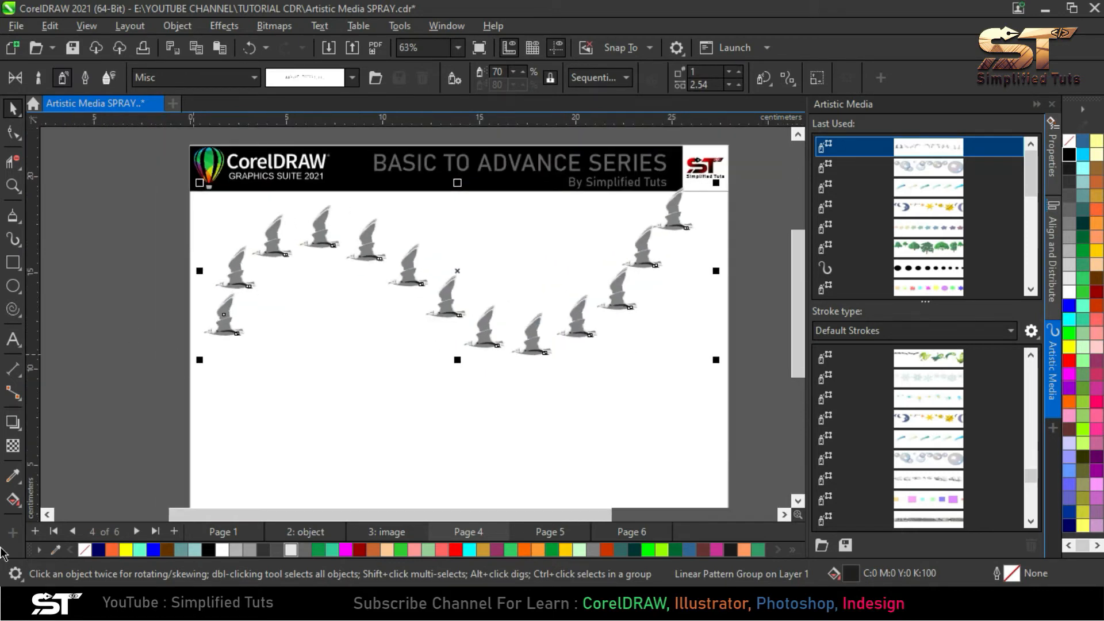
click(13, 240)
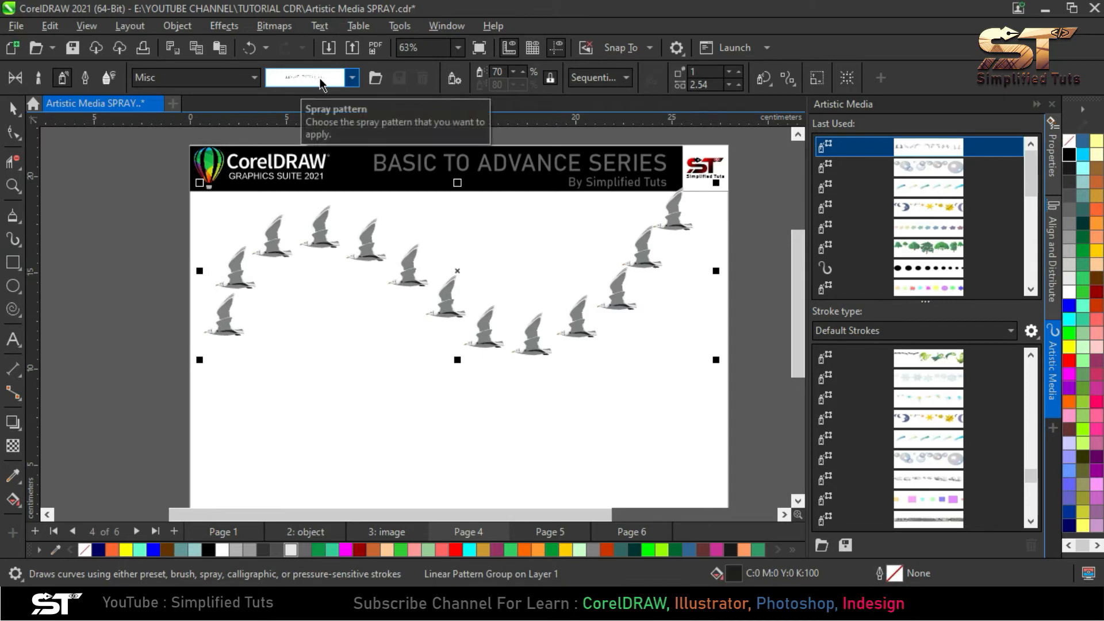
click(321, 81)
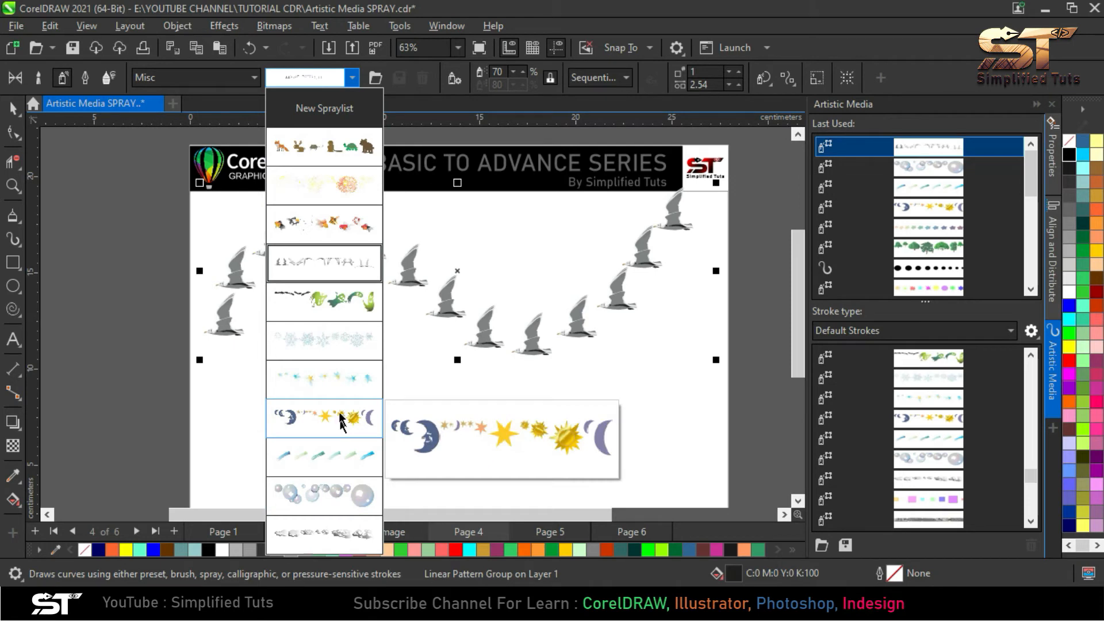
click(315, 233)
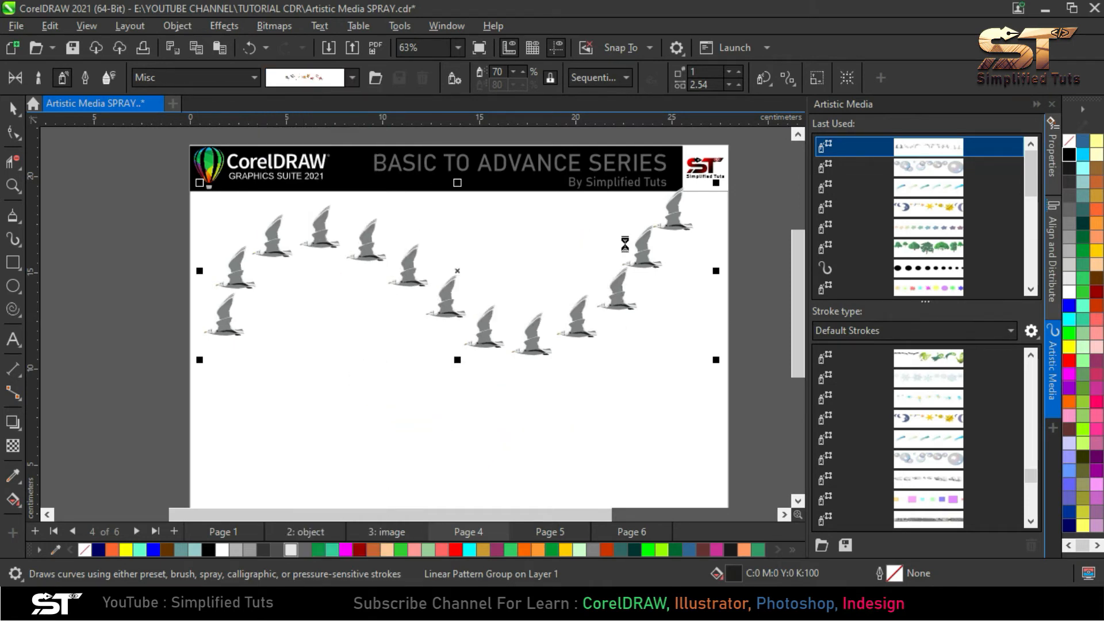
key(ctrl+z)
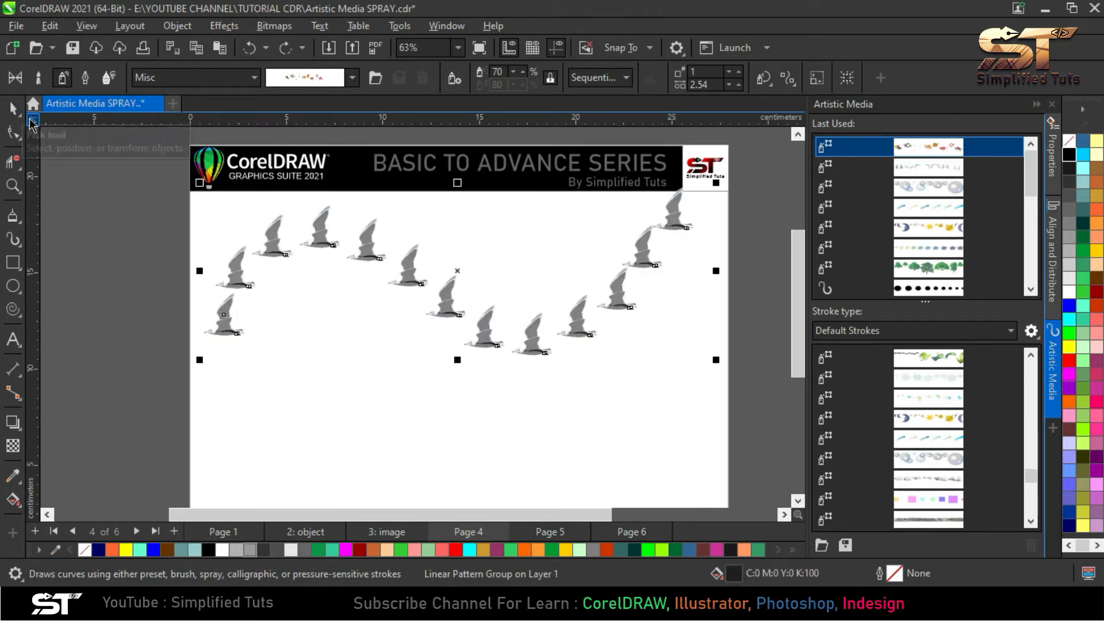
Deselect the birds and spray the goldfish pattern from the Misc category in a wavy stroke across the lower part of the page
click(19, 108)
click(355, 398)
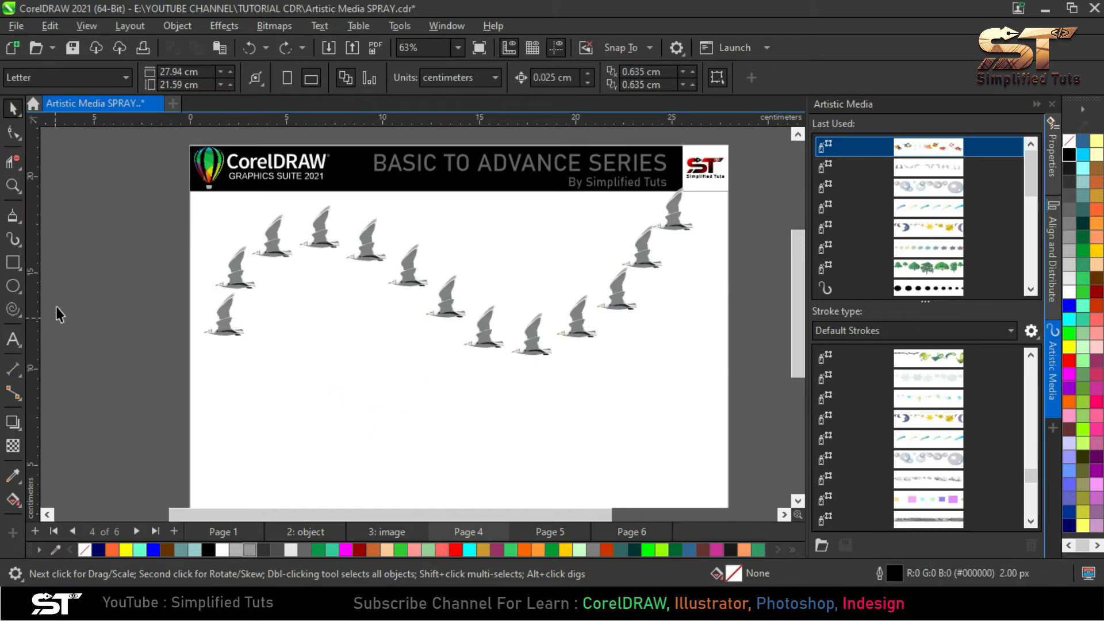
click(12, 240)
click(352, 77)
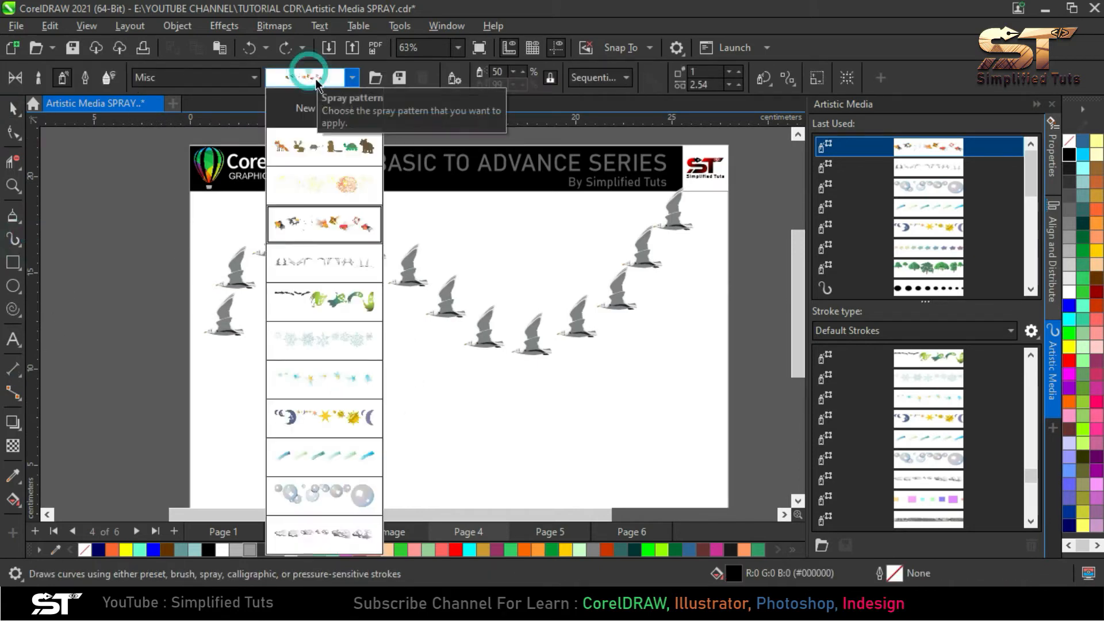
click(318, 224)
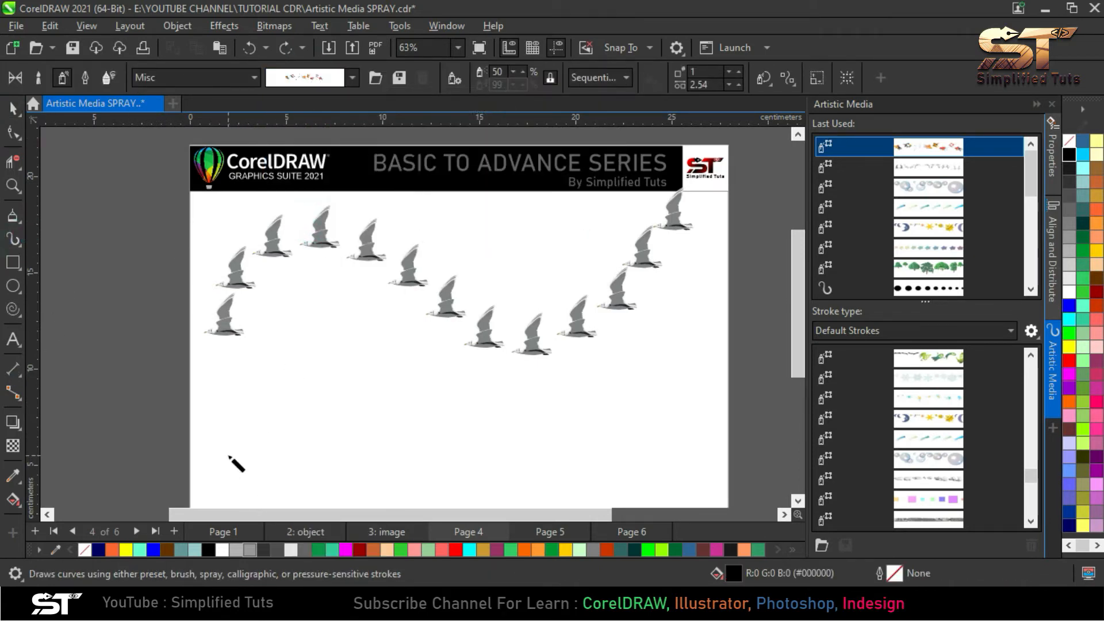
mouse_move(226, 452)
mouse_down()
mouse_move(304, 392)
mouse_move(567, 471)
mouse_move(645, 420)
mouse_move(687, 331)
mouse_up()
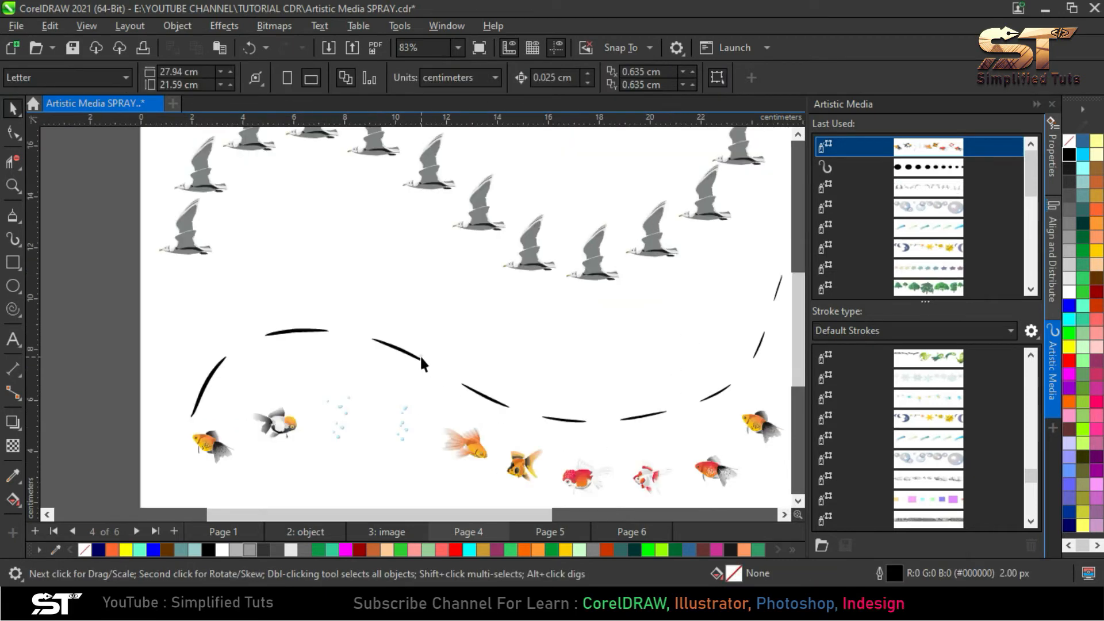
Delete the dashed black brush stroke and move the goldfish spray up closer to the birds
click(421, 357)
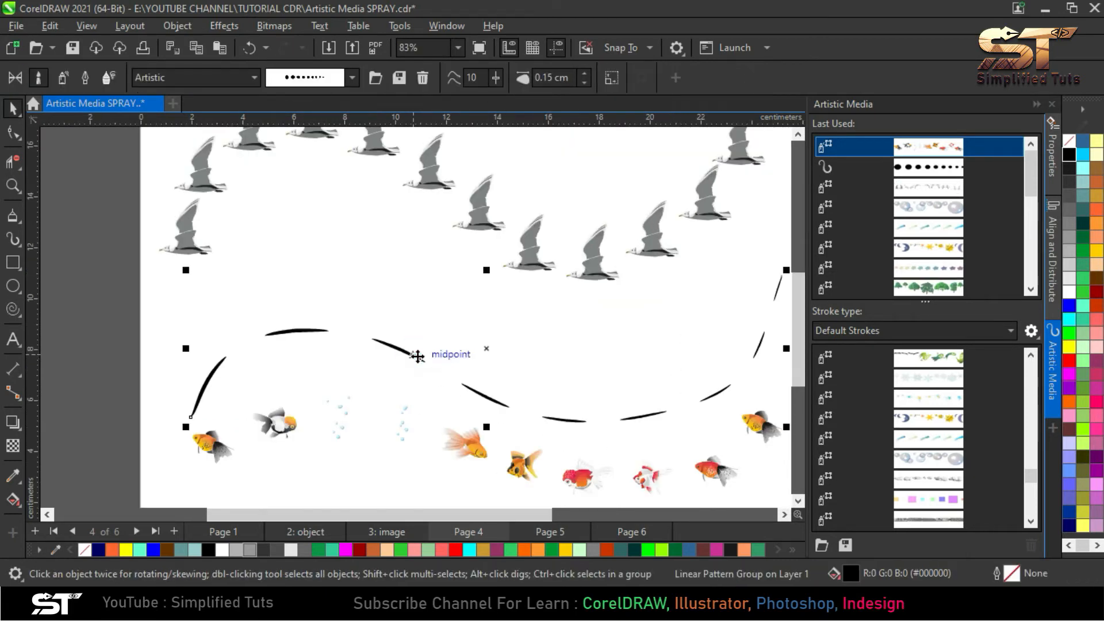
key(Delete)
drag(476, 449, 460, 367)
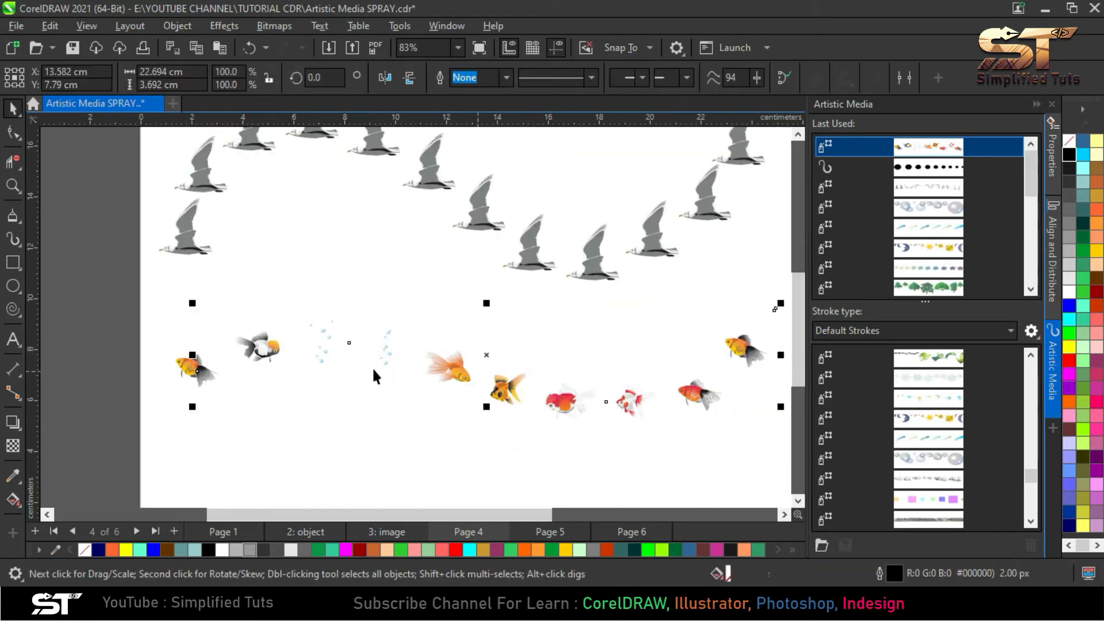
scroll(372, 366, down, 1)
scroll(409, 386, up, 1)
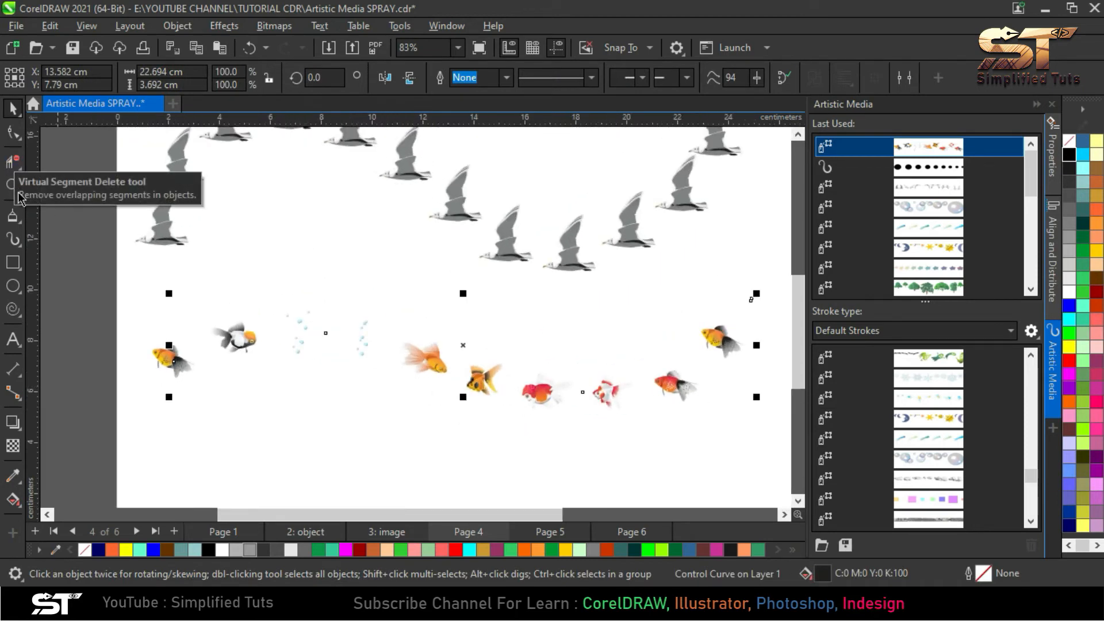
Compare the sprayed goldfish with the image order in the spray playlist, leaving the playlist as it is
click(12, 239)
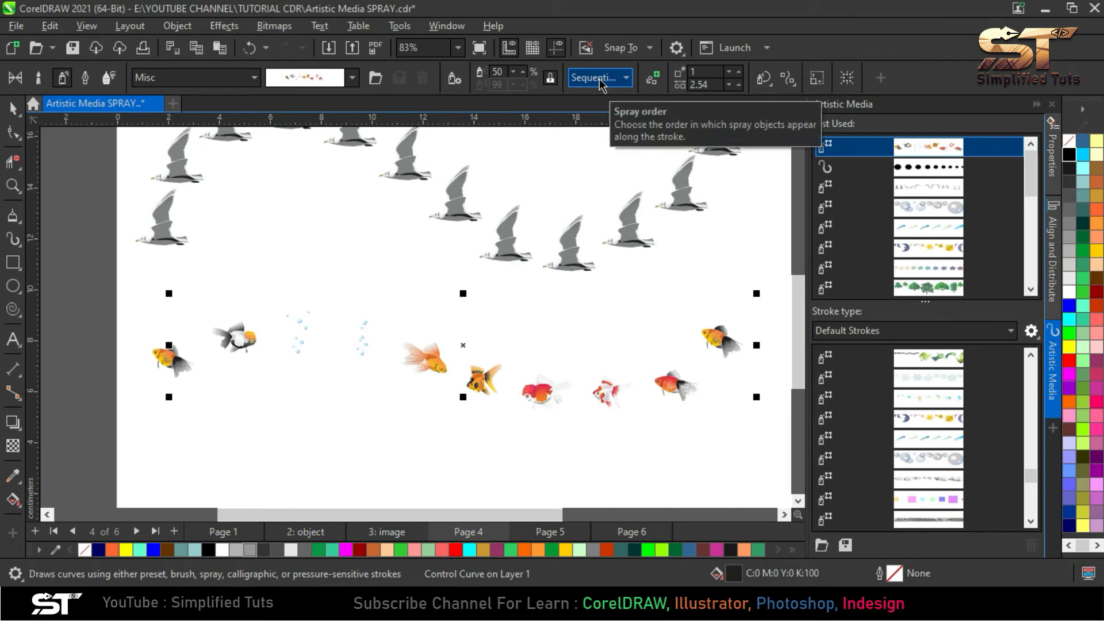
scroll(209, 395, up, 3)
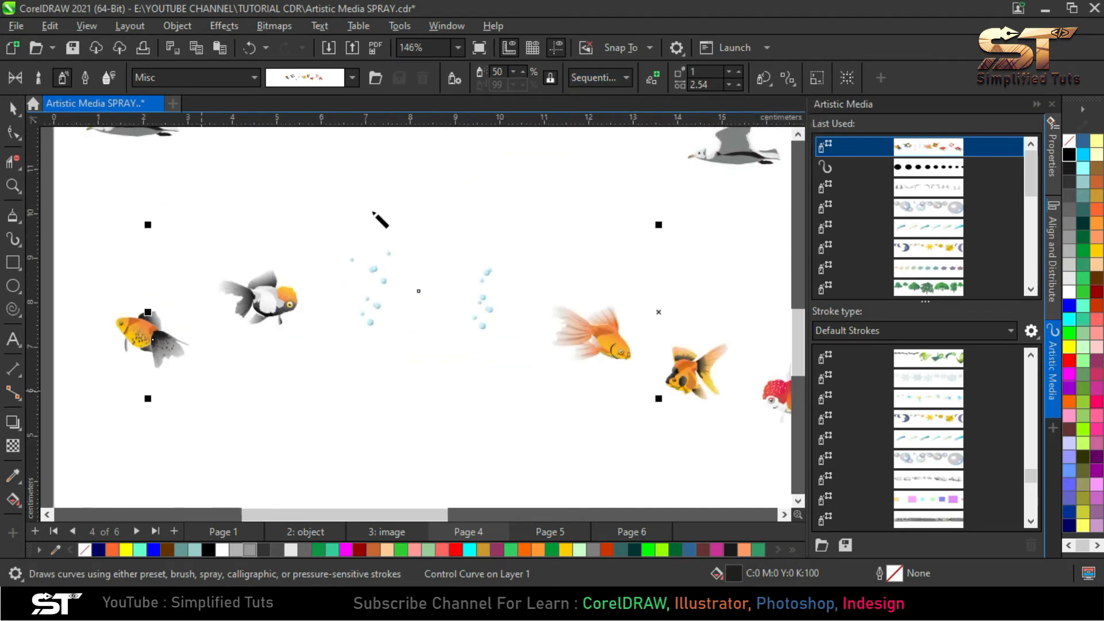
click(455, 79)
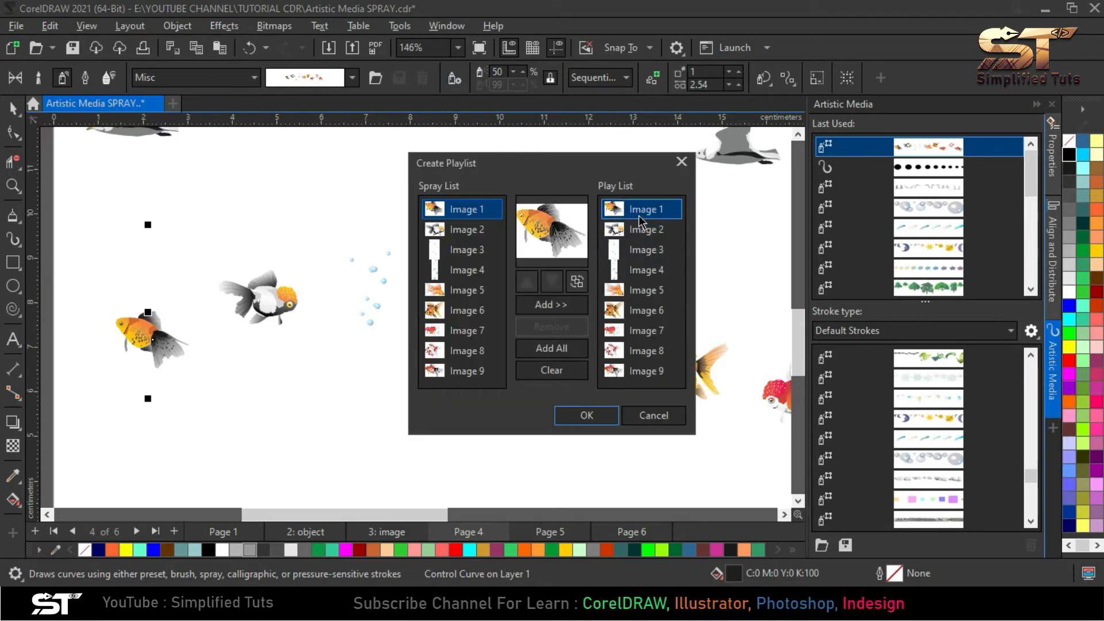
drag(564, 168, 401, 376)
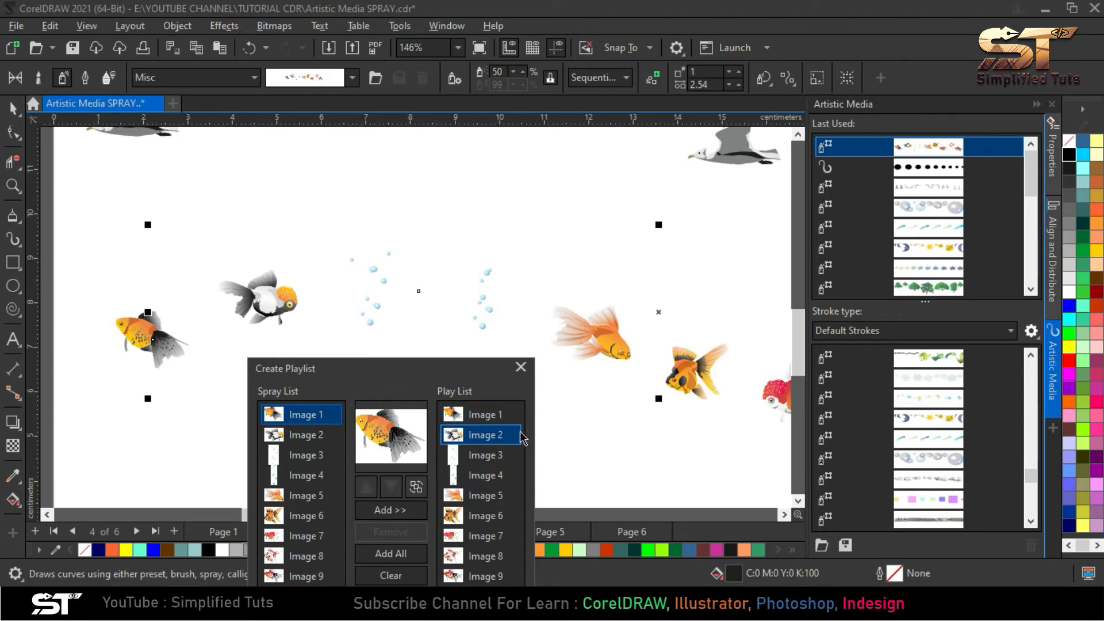
click(520, 367)
scroll(331, 303, down, 2)
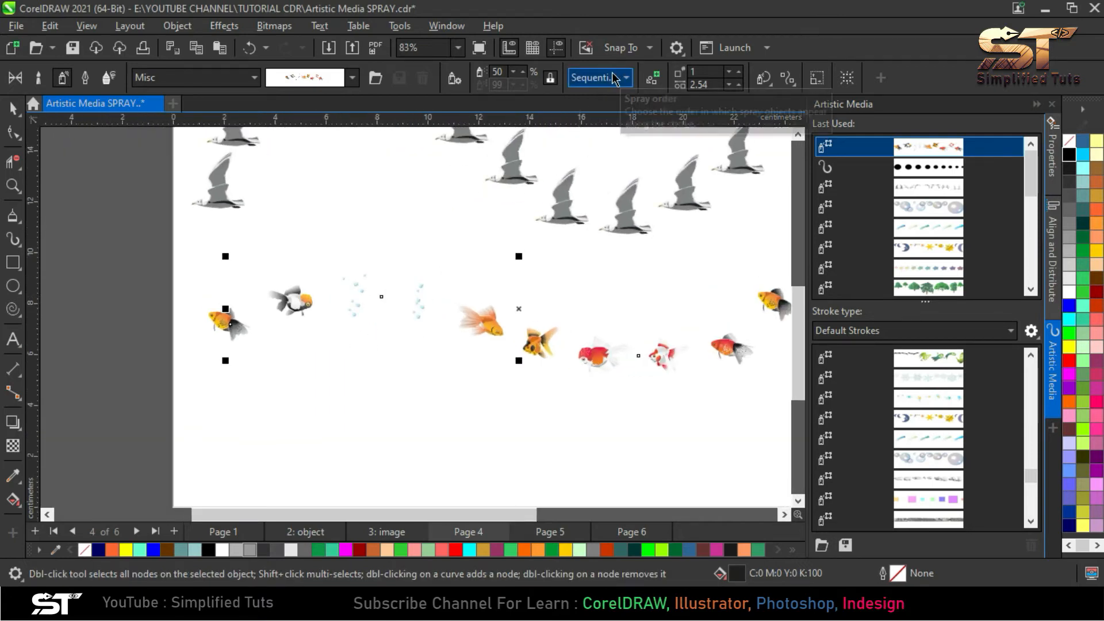
click(454, 78)
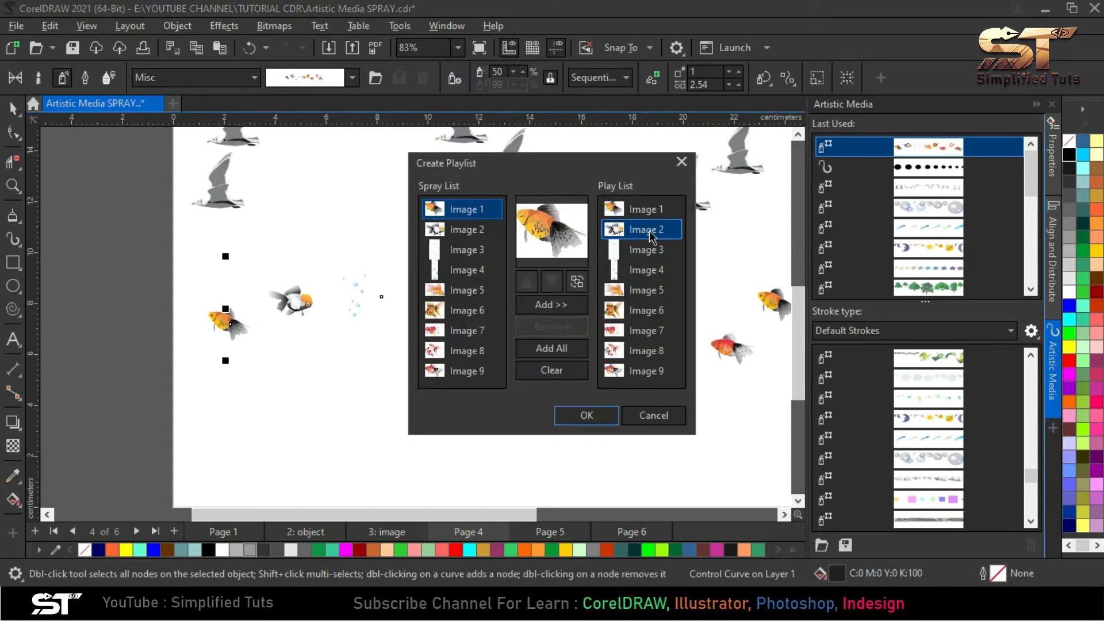
click(655, 416)
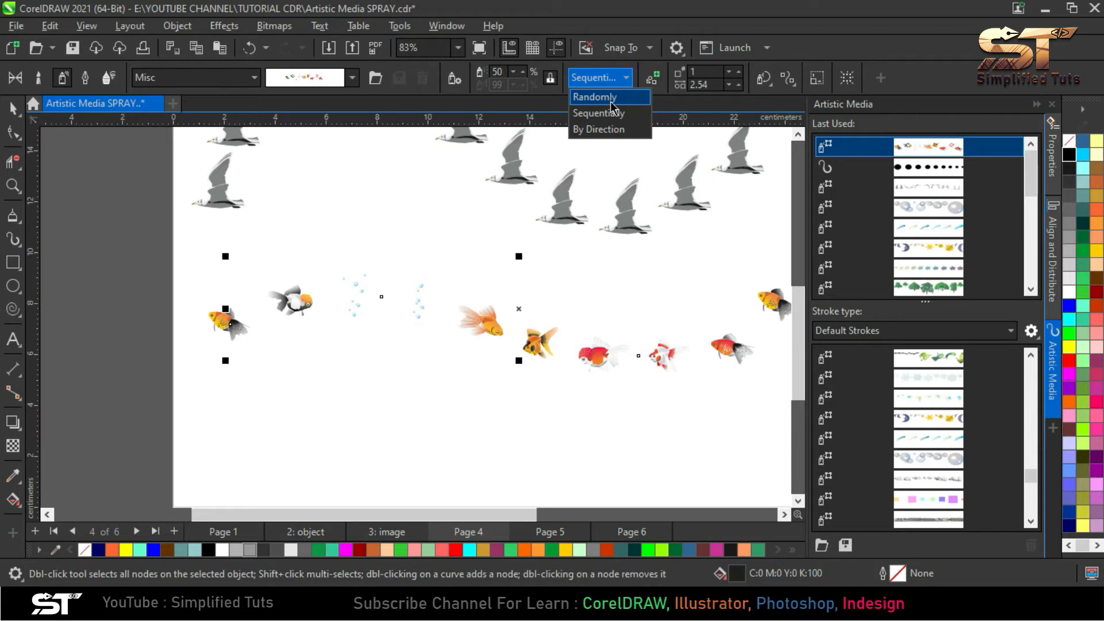
Set the goldfish spray order to Randomly and compare the fish along the stroke with the playlist images
click(611, 102)
scroll(311, 368, down, 2)
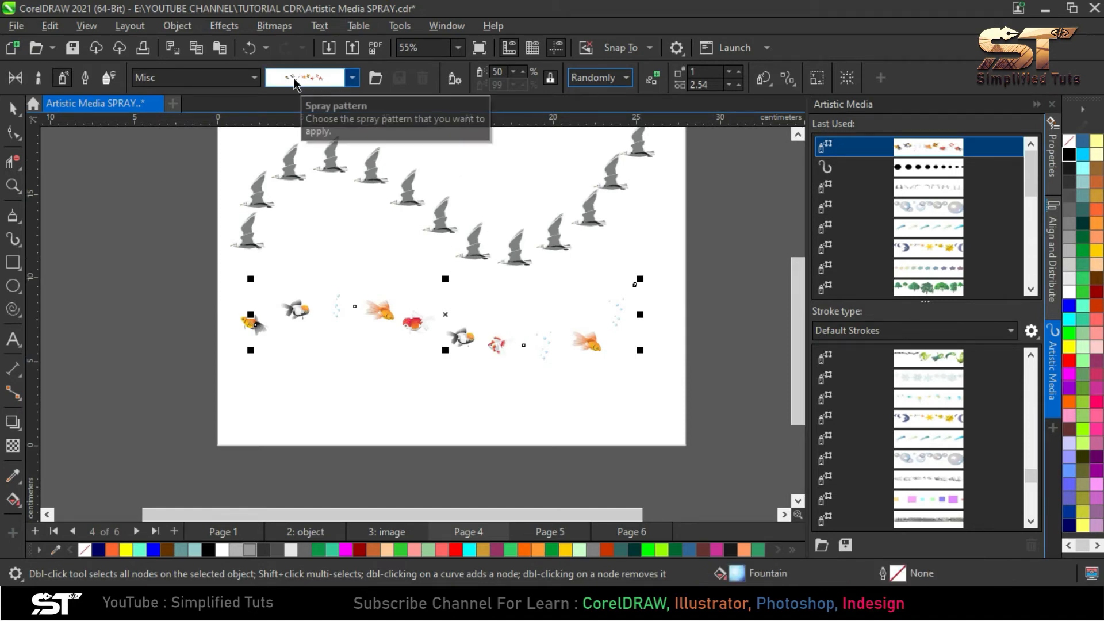
scroll(399, 349, up, 3)
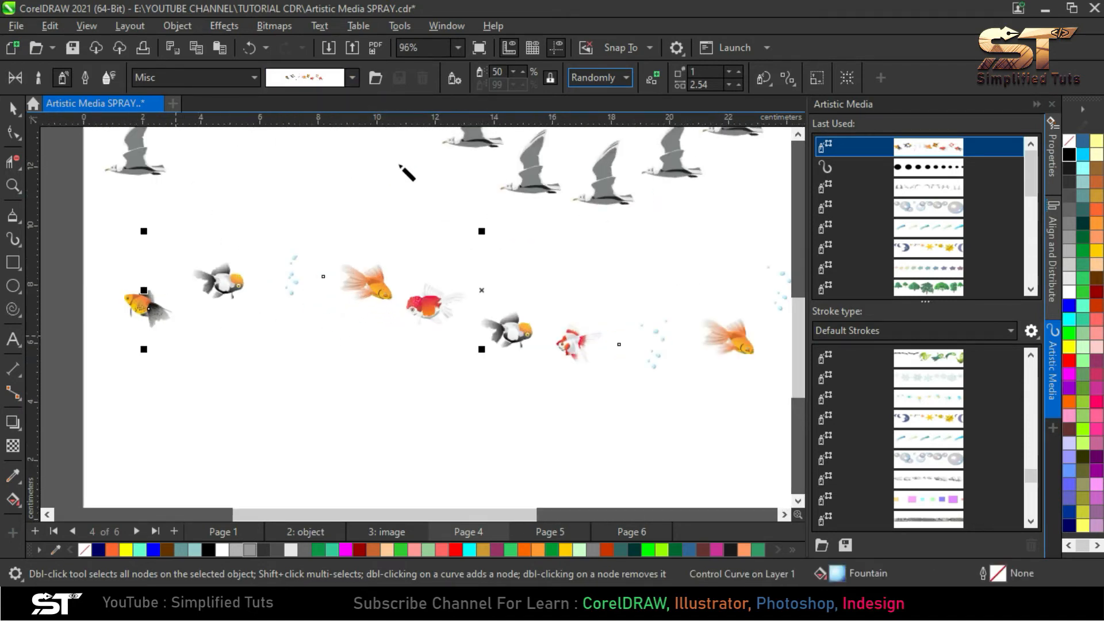
click(454, 79)
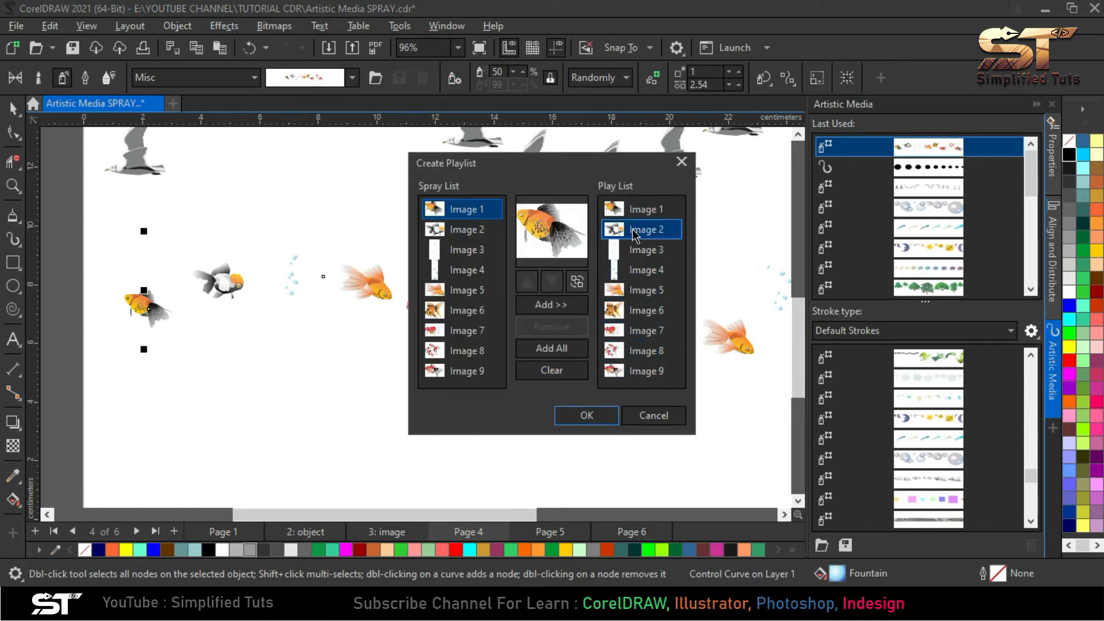
click(681, 162)
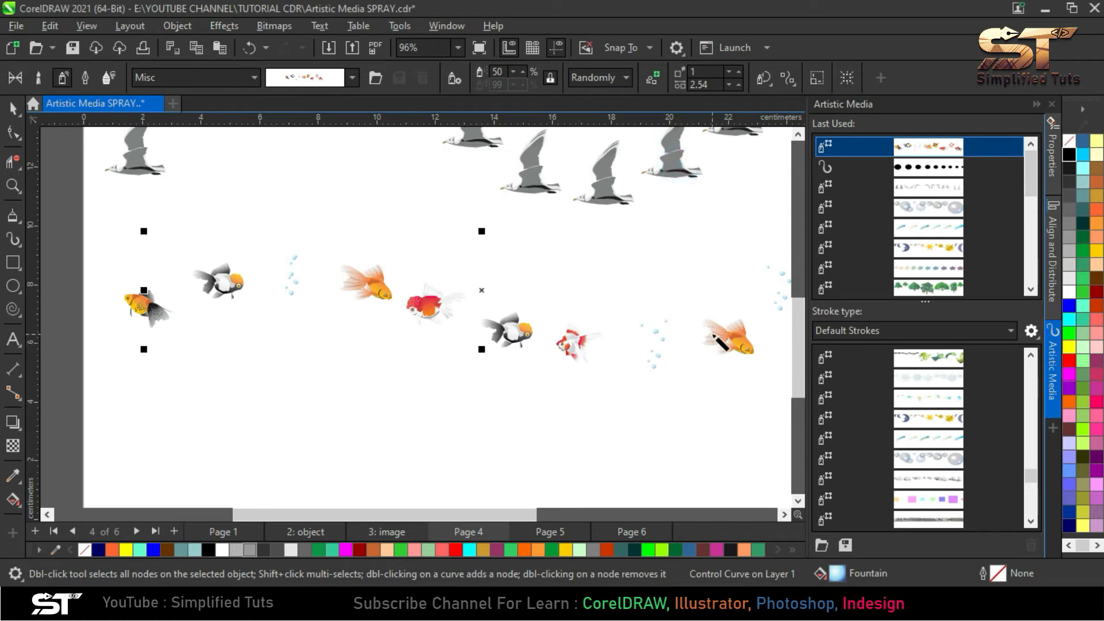
Set the goldfish spray order to By Direction and inspect the fish along the stroke
click(614, 79)
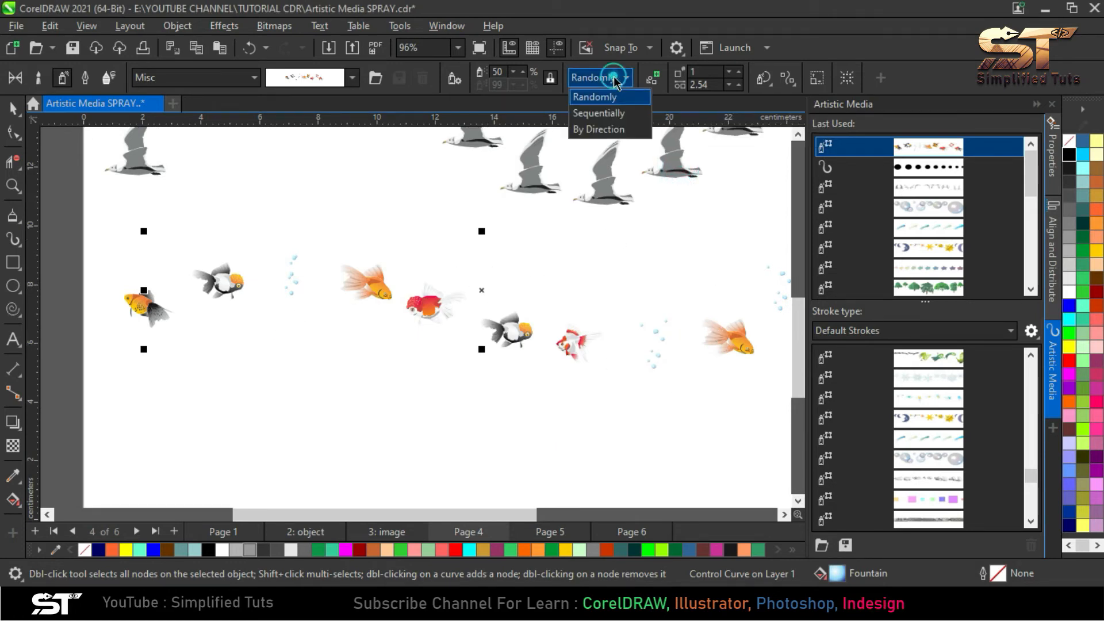
click(596, 130)
scroll(352, 351, down, 1)
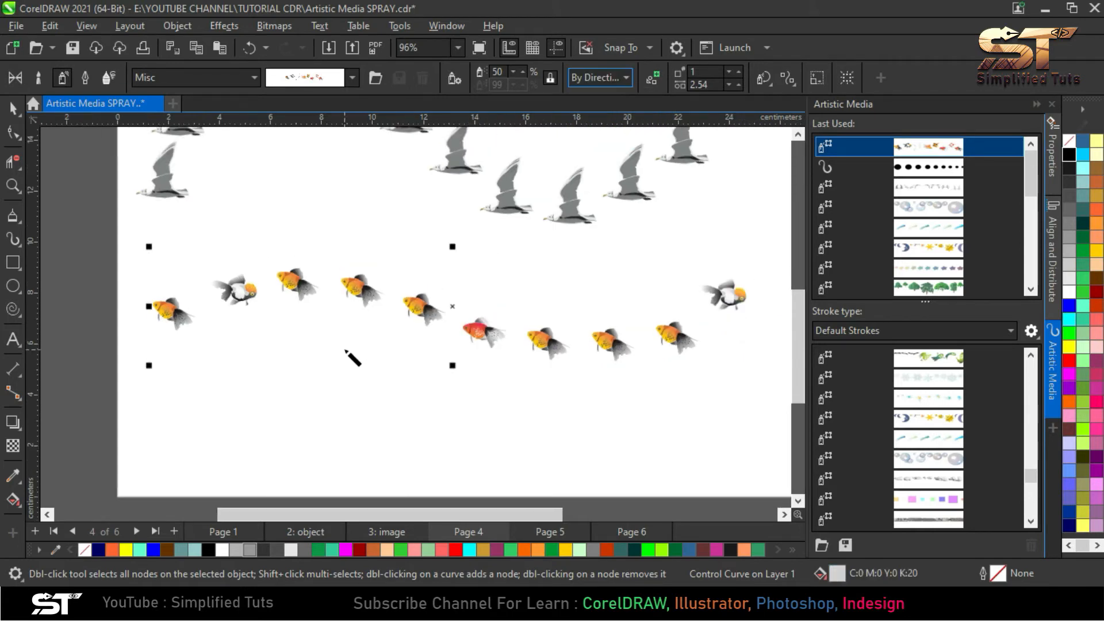
scroll(350, 344, down, 1)
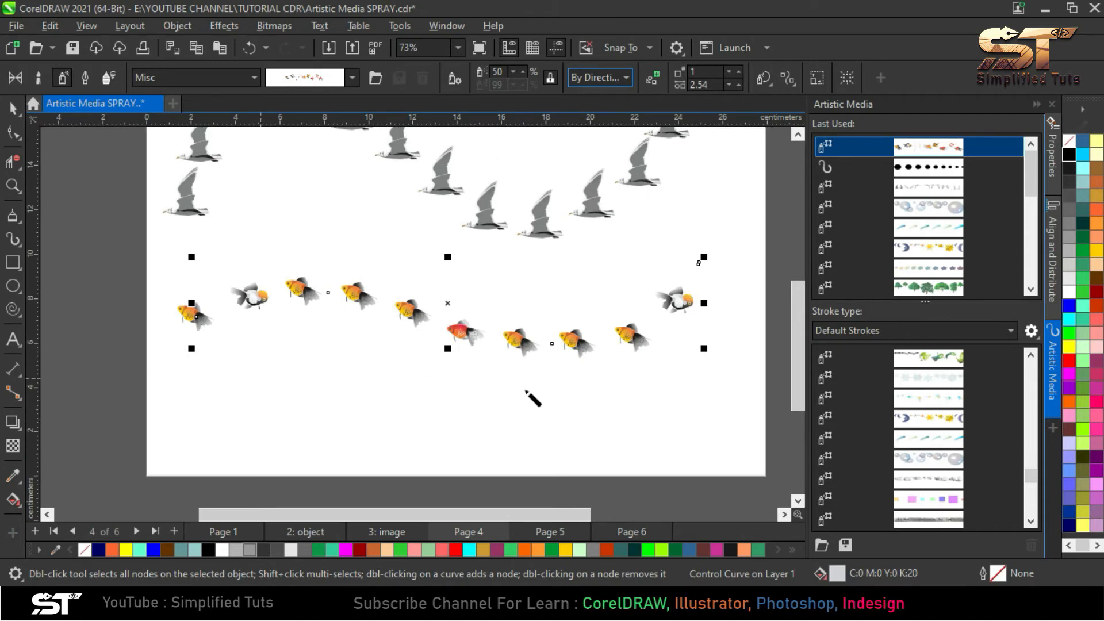
scroll(247, 308, up, 5)
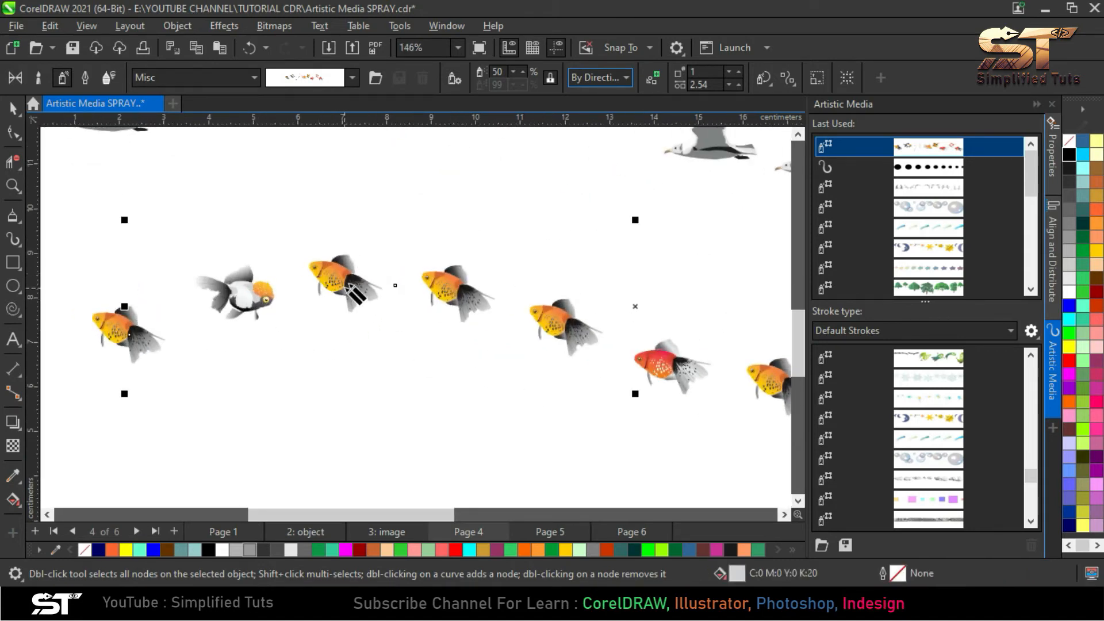
scroll(252, 266, down, 4)
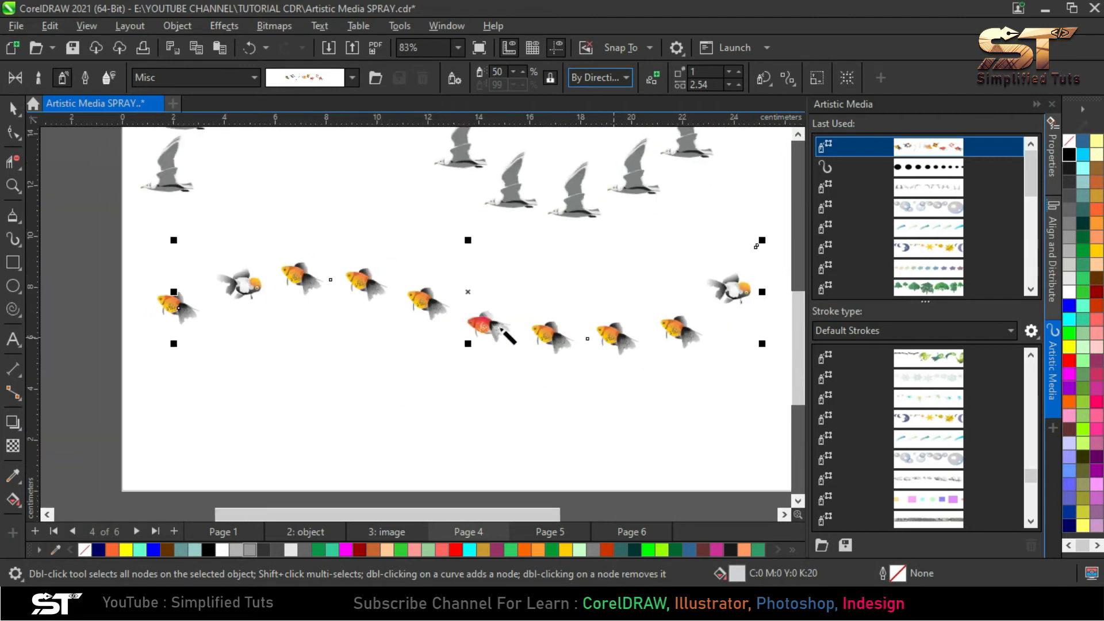
Spray a second wavy goldfish stroke below the first one and set its spray order to By Direction
scroll(492, 321, up, 1)
scroll(329, 288, down, 3)
mouse_move(195, 382)
mouse_down()
mouse_move(311, 354)
mouse_move(650, 396)
mouse_move(729, 325)
mouse_up()
scroll(316, 400, up, 1)
click(603, 79)
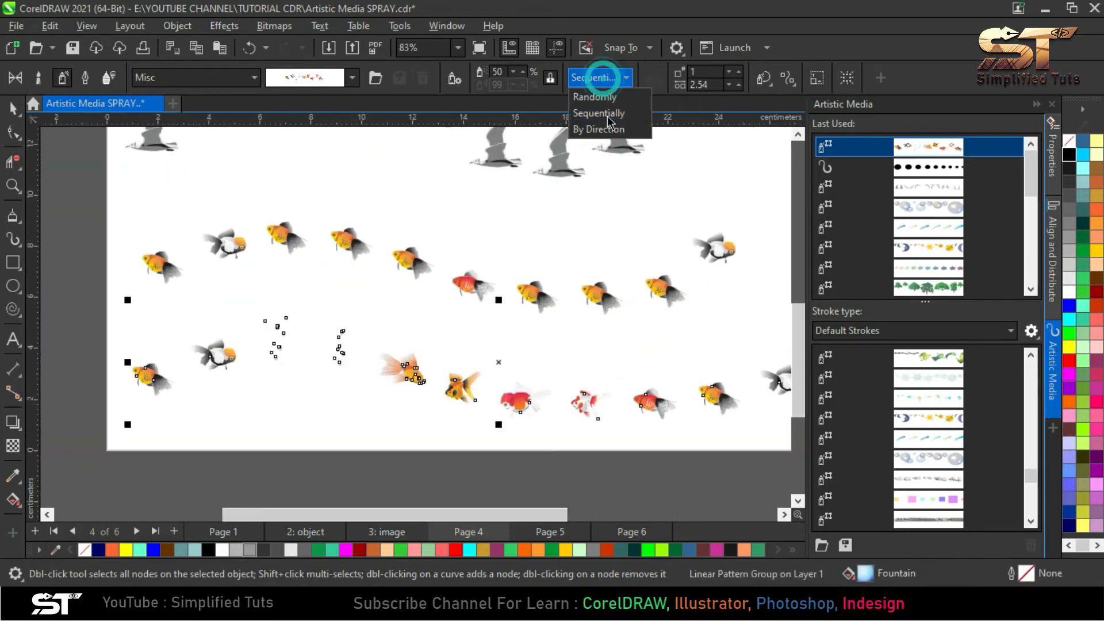
click(604, 128)
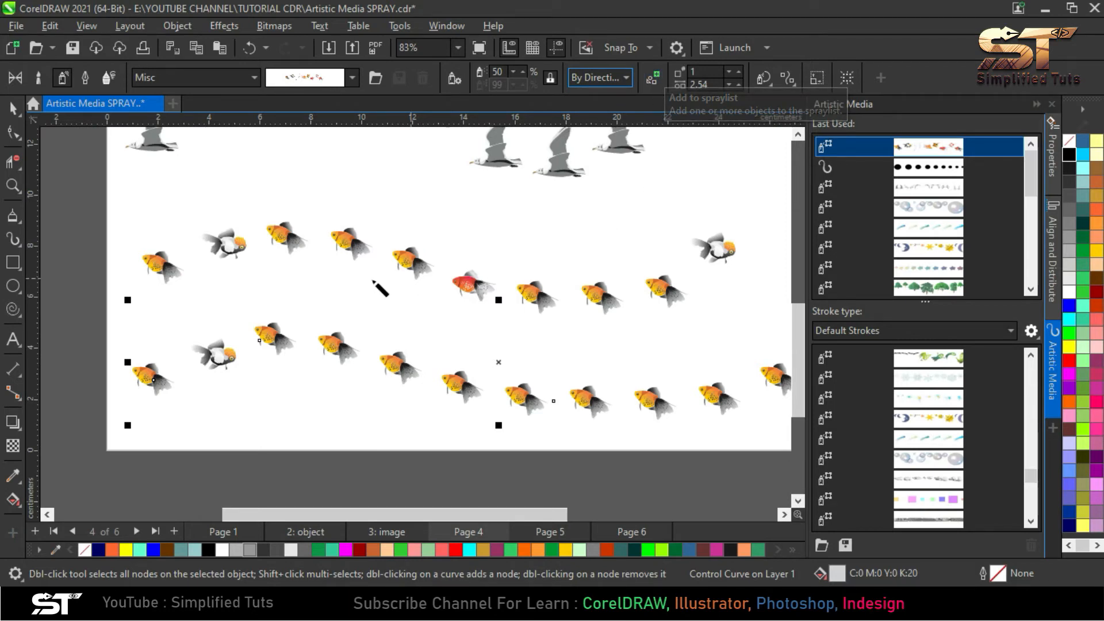
Add the selected lower goldfish spray to the spraylist and spray the resulting Custom pattern in a wavy stroke just below the birds
scroll(295, 303, down, 1)
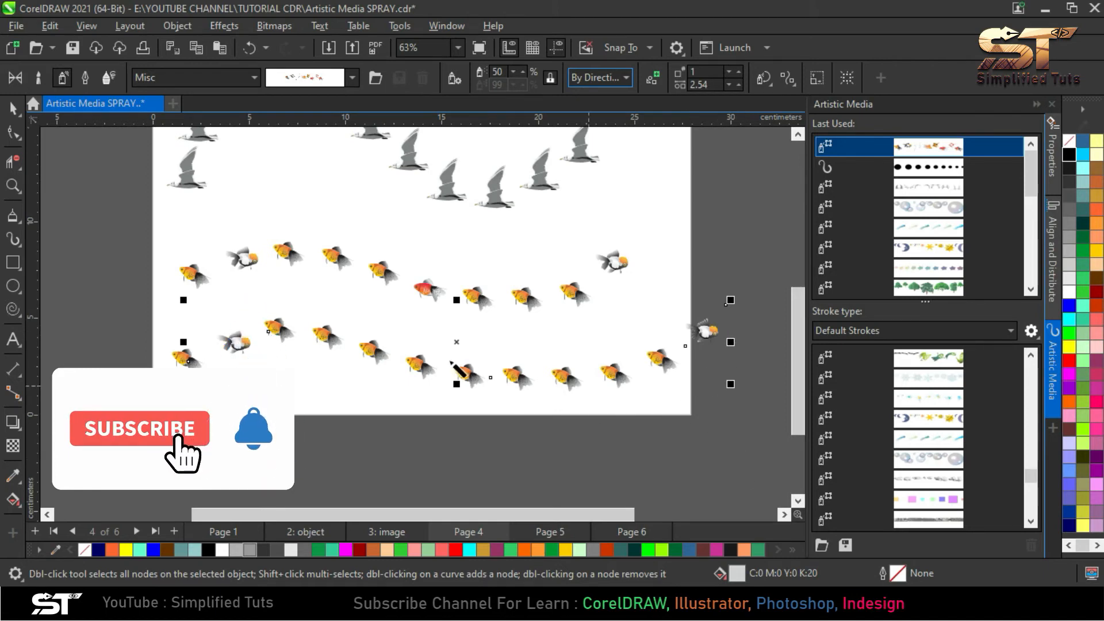
click(654, 79)
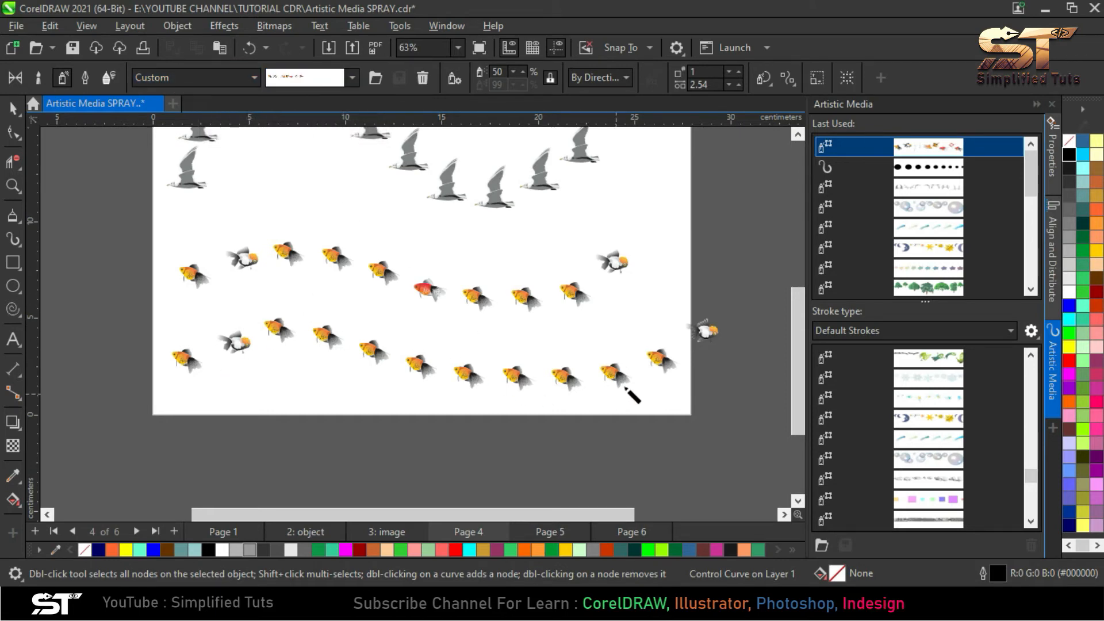
click(229, 83)
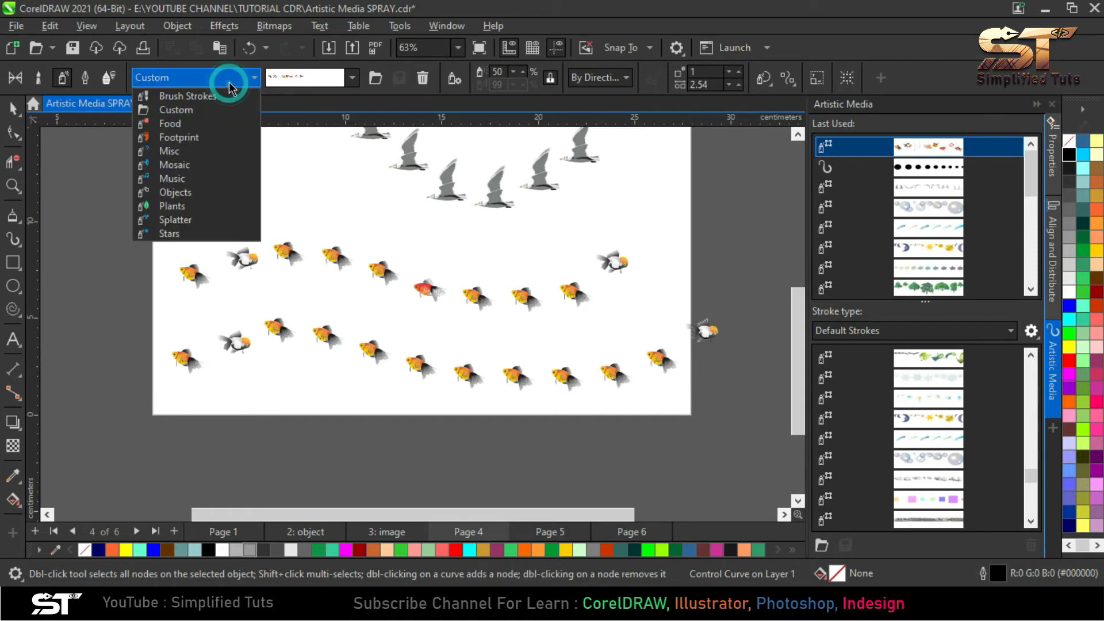
click(352, 77)
click(352, 77)
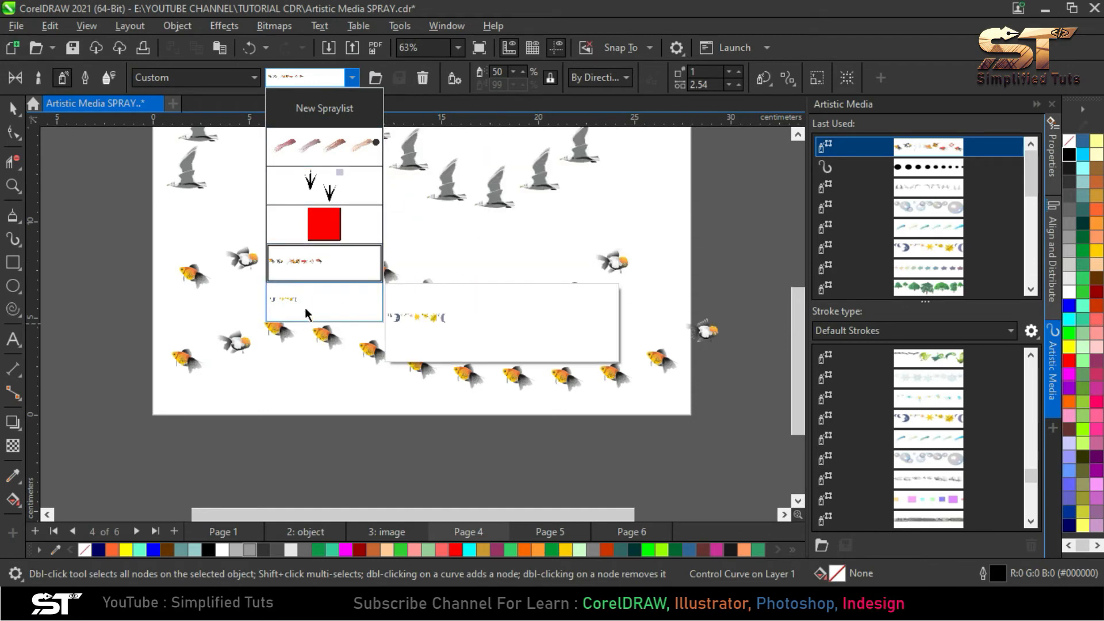
click(309, 264)
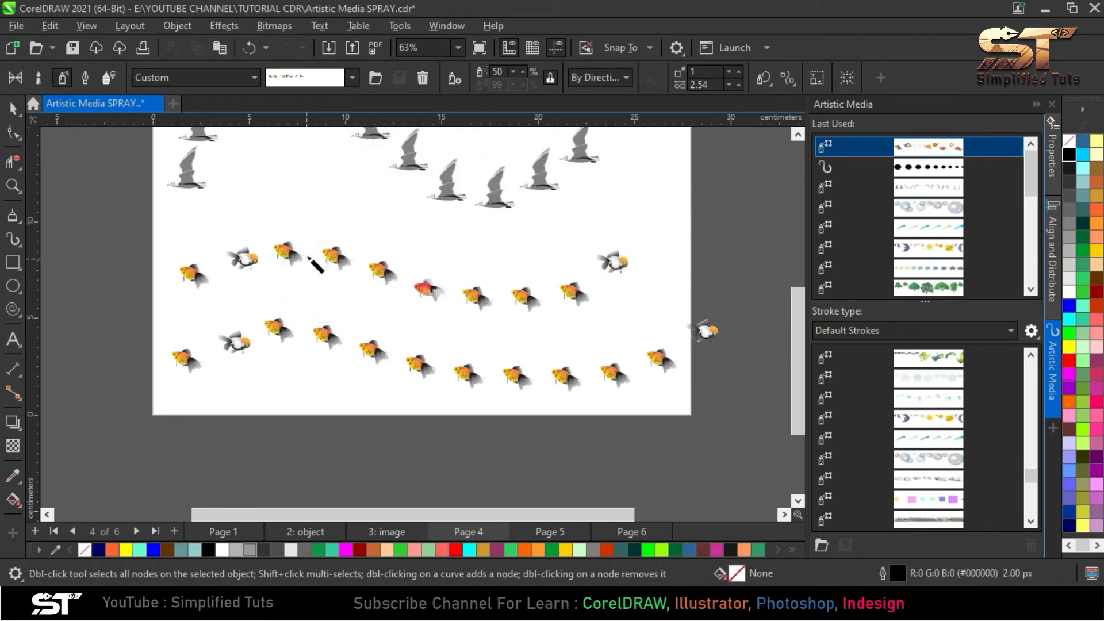
mouse_move(174, 234)
mouse_down()
mouse_move(366, 214)
mouse_move(548, 256)
mouse_move(679, 197)
mouse_up()
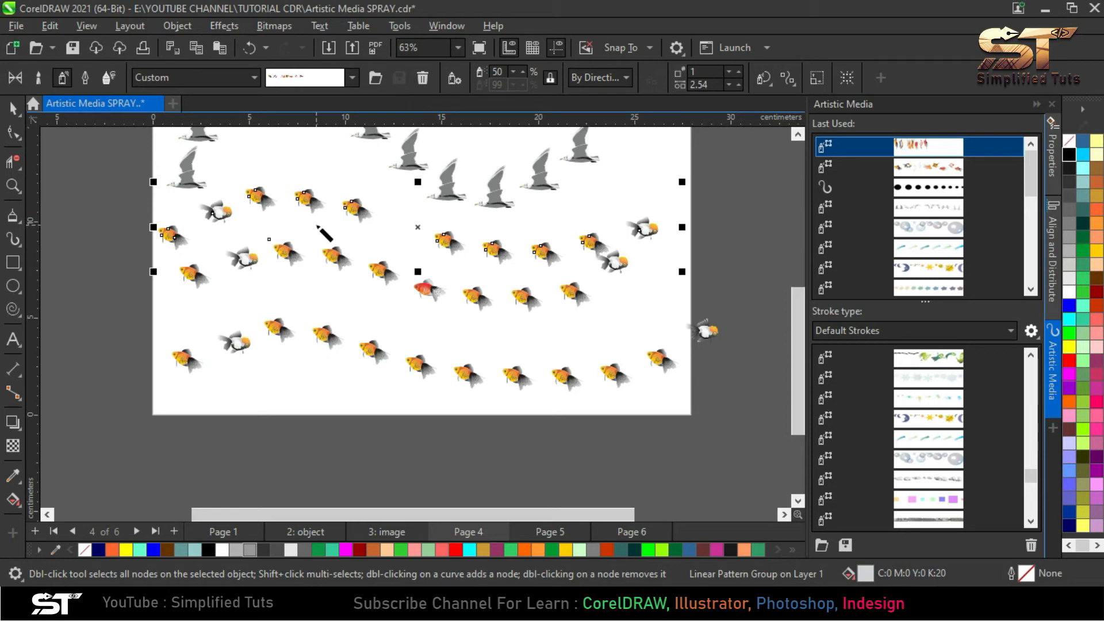
Delete the lowest and uppermost goldfish sprays and move the remaining one slightly down the page
click(702, 71)
double_click(709, 73)
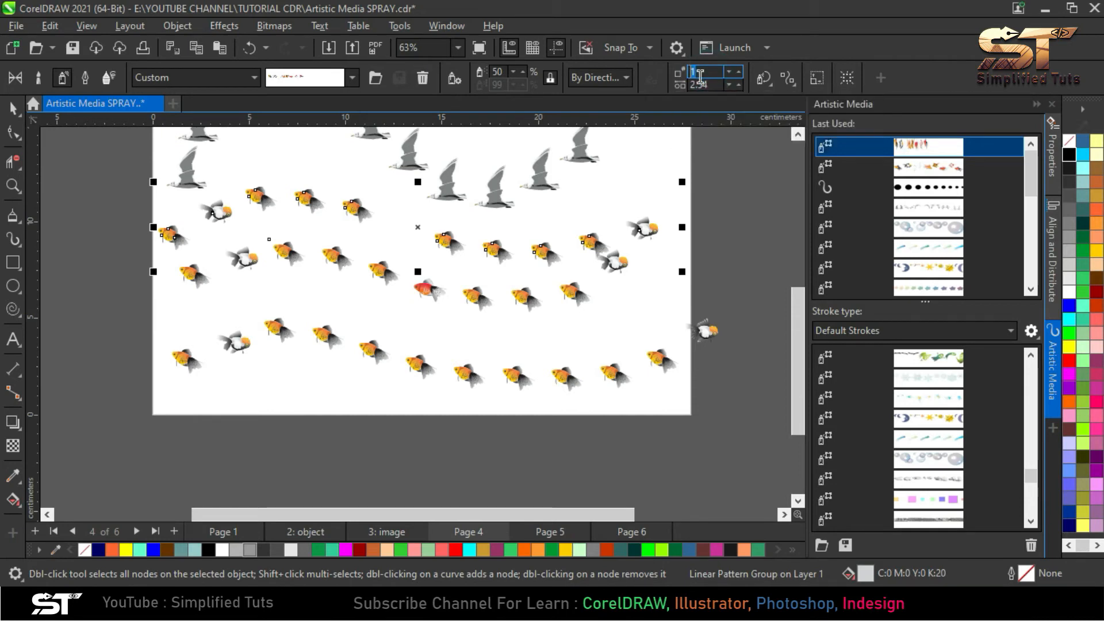
click(20, 104)
click(508, 447)
click(368, 346)
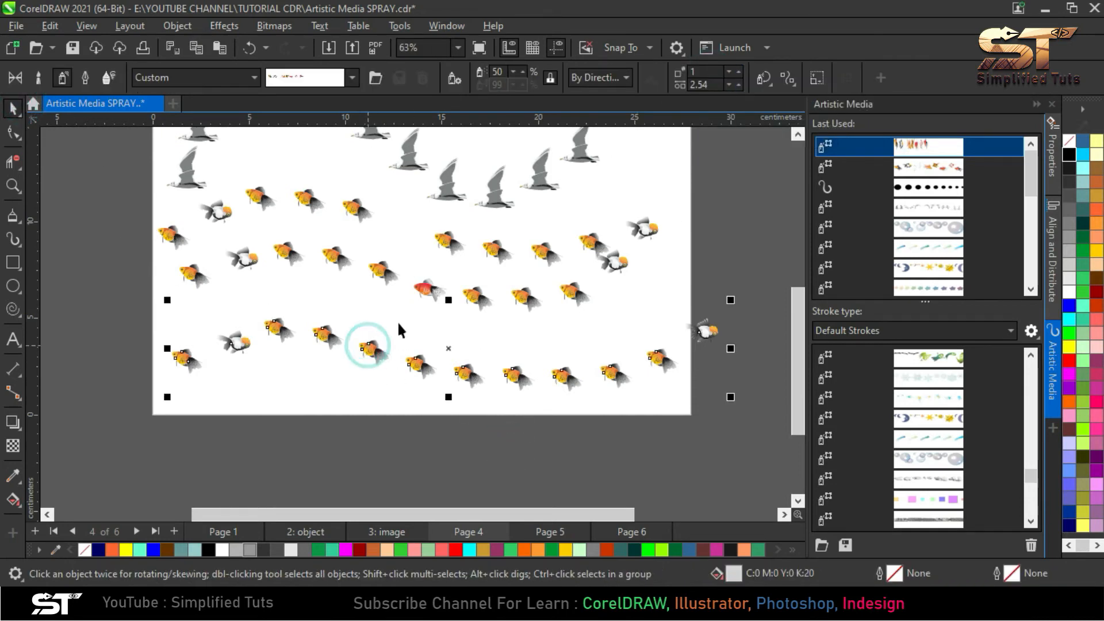
key(Delete)
click(353, 212)
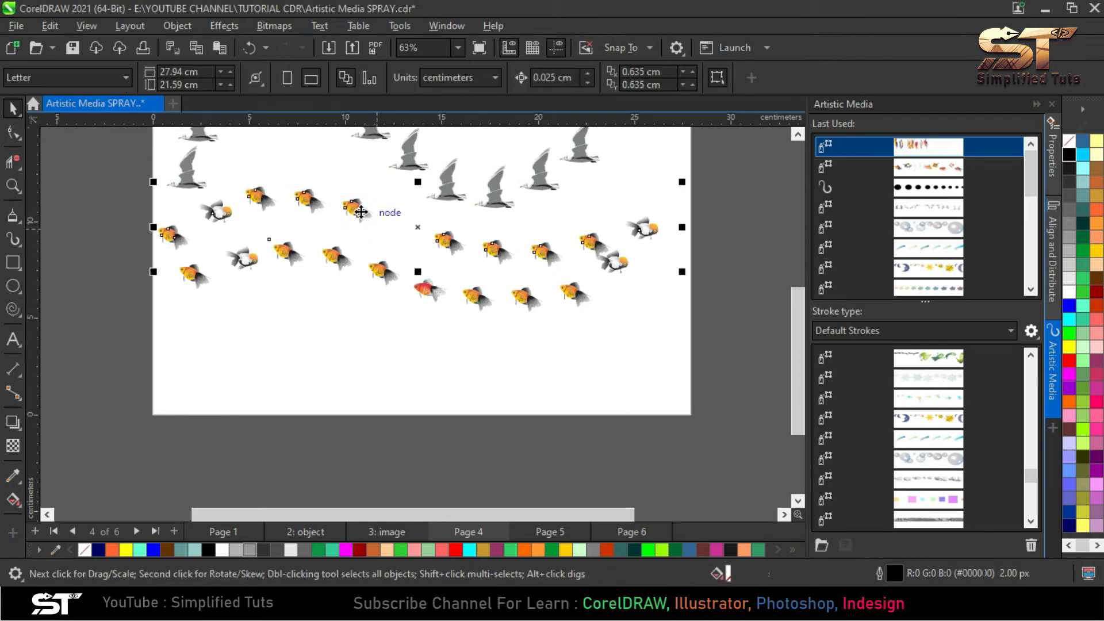
key(Delete)
drag(429, 293, 429, 327)
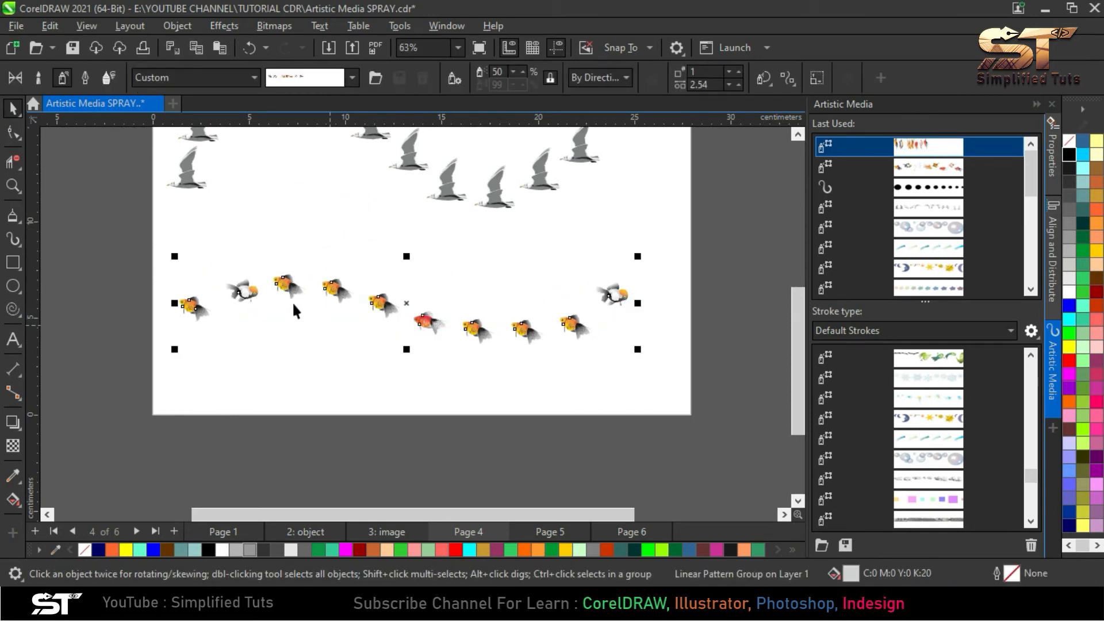
Collapse the Artistic Media docker and set the goldfish spray to 5 images per dab
scroll(293, 303, up, 1)
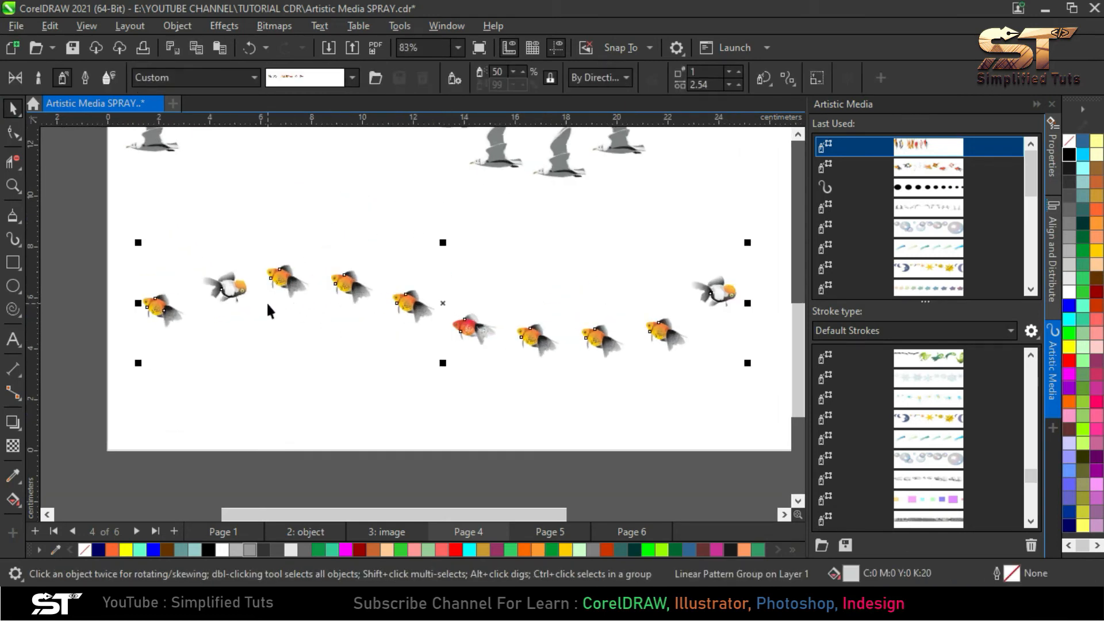
click(1036, 104)
scroll(592, 345, up, 1)
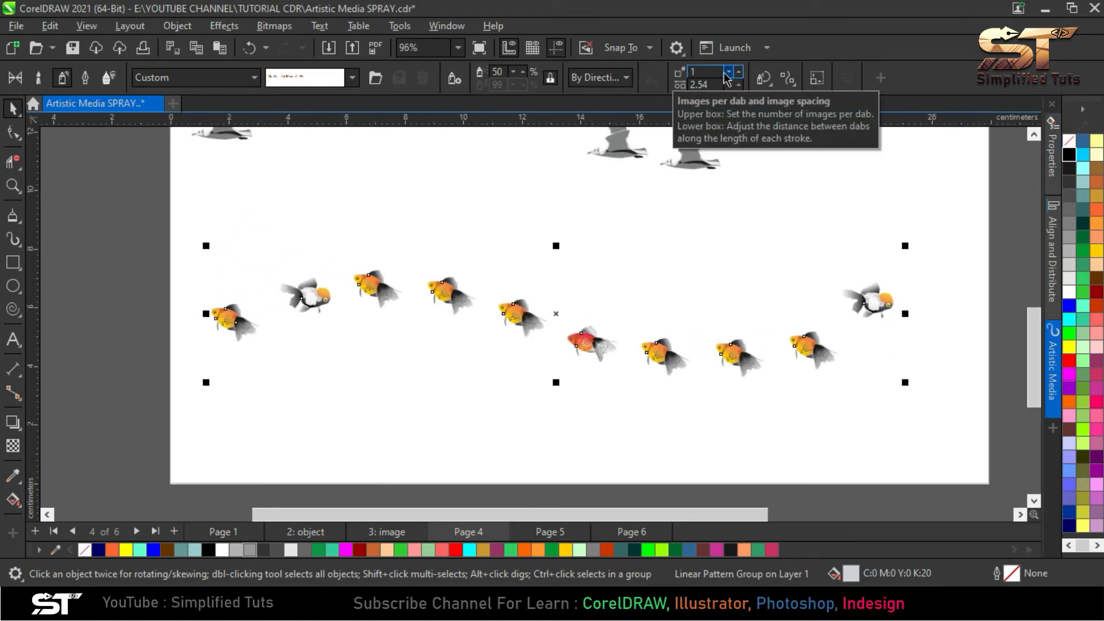
double_click(702, 70)
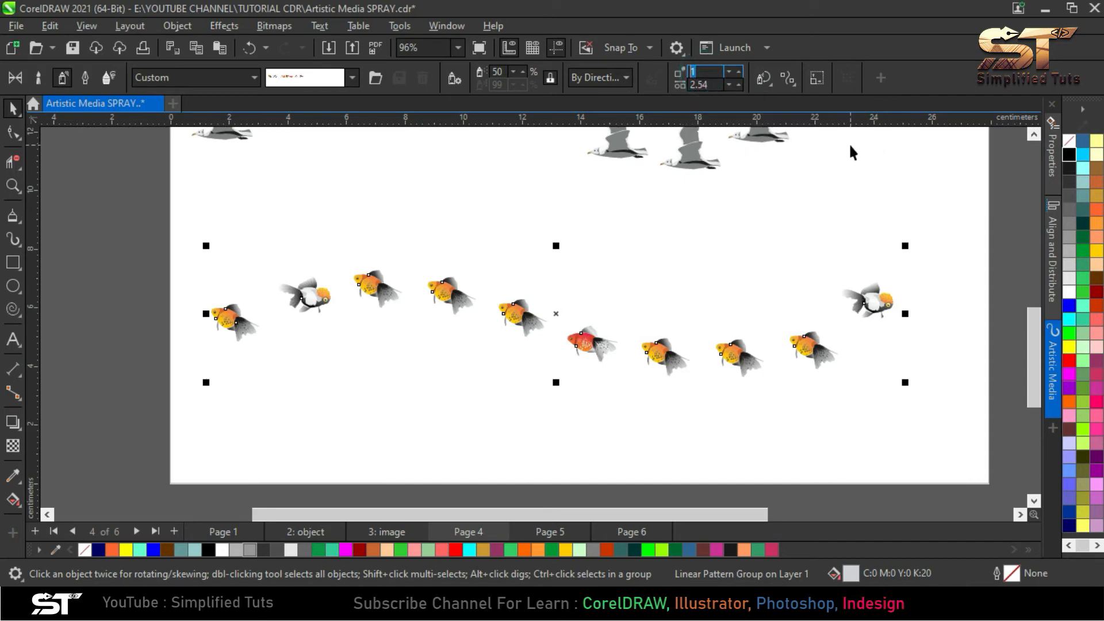
text(5)
key(Return)
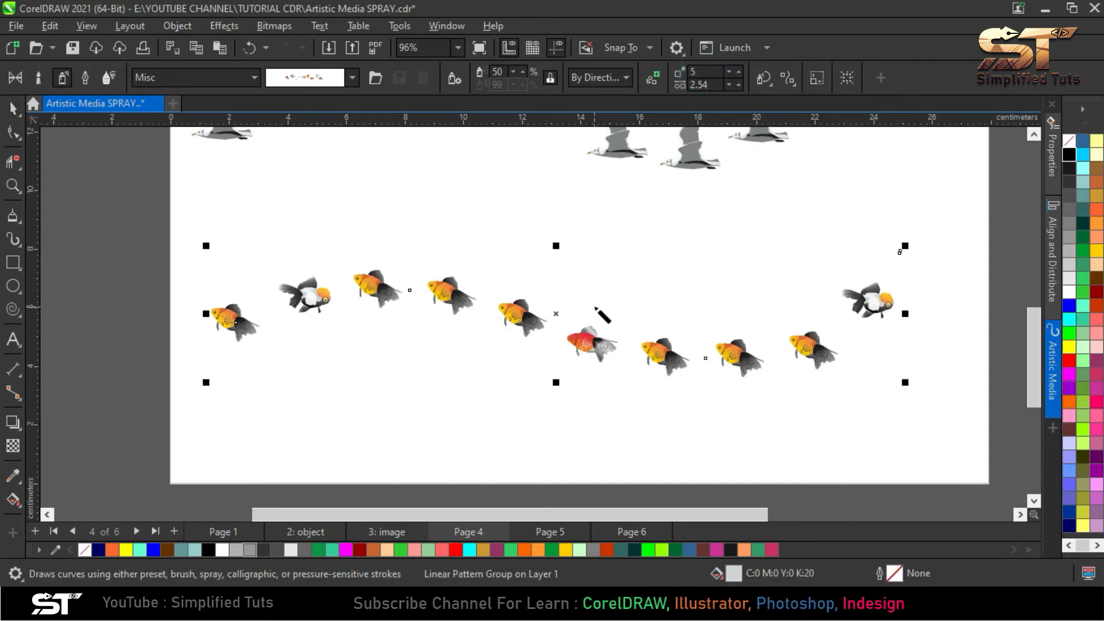
Select the goldfish spray and examine its control path and nodes with the Shape tool
click(13, 107)
click(505, 313)
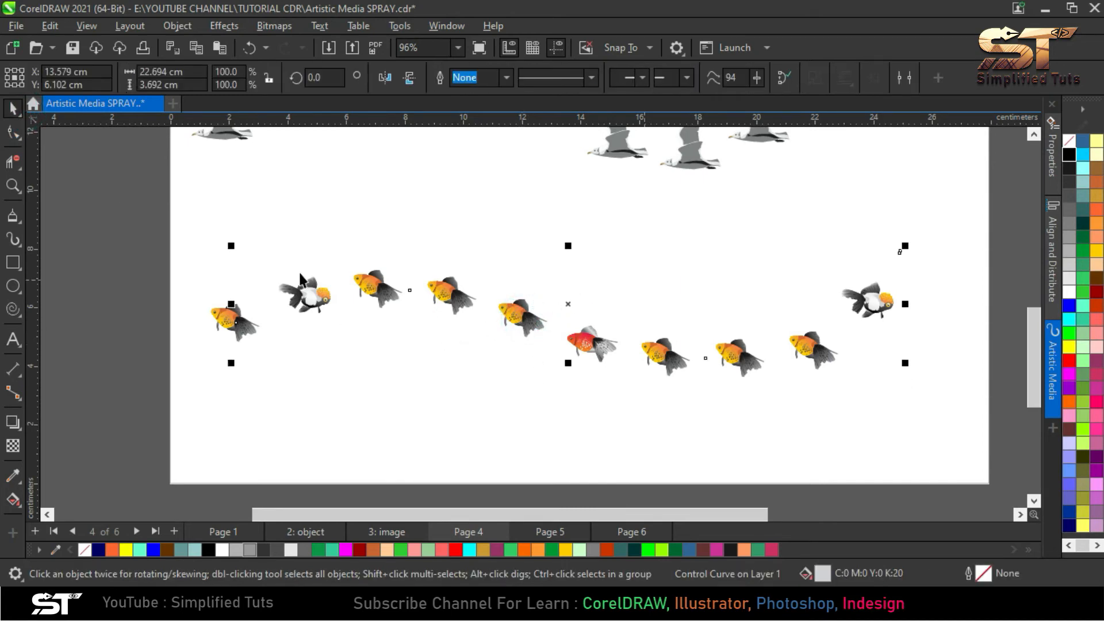
click(12, 133)
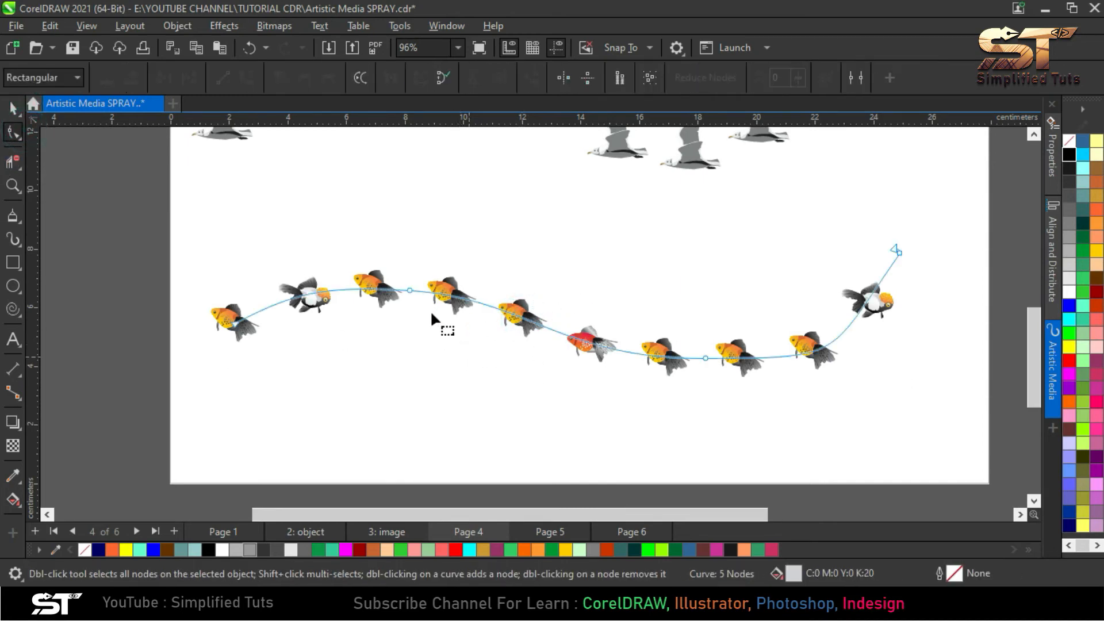
click(12, 108)
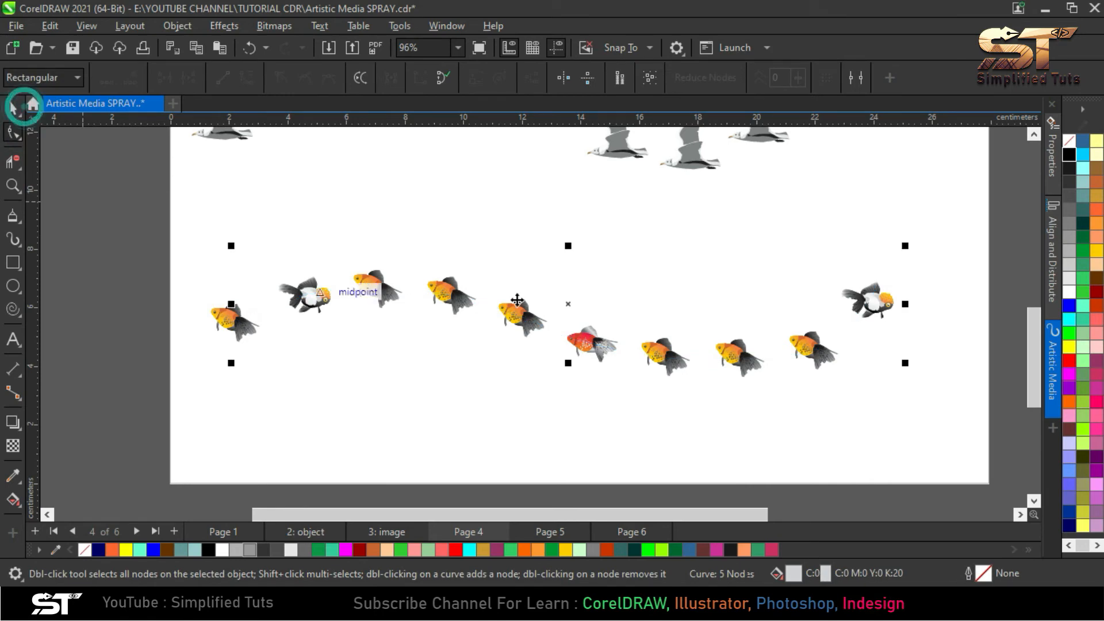
Reduce the goldfish spray's image spacing to 2.49
click(12, 238)
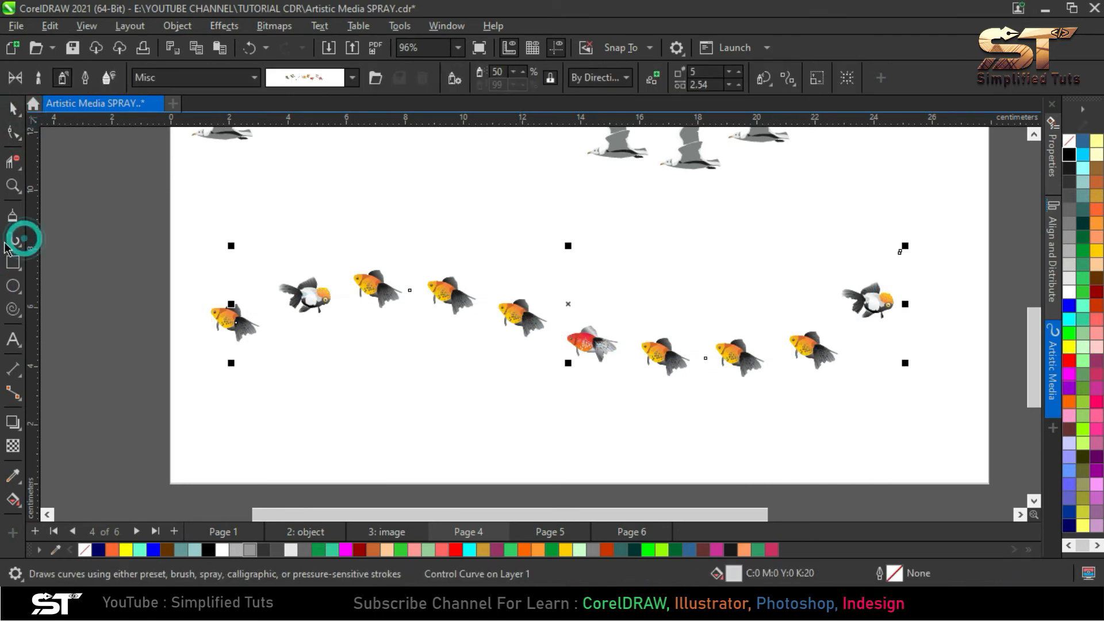
click(728, 85)
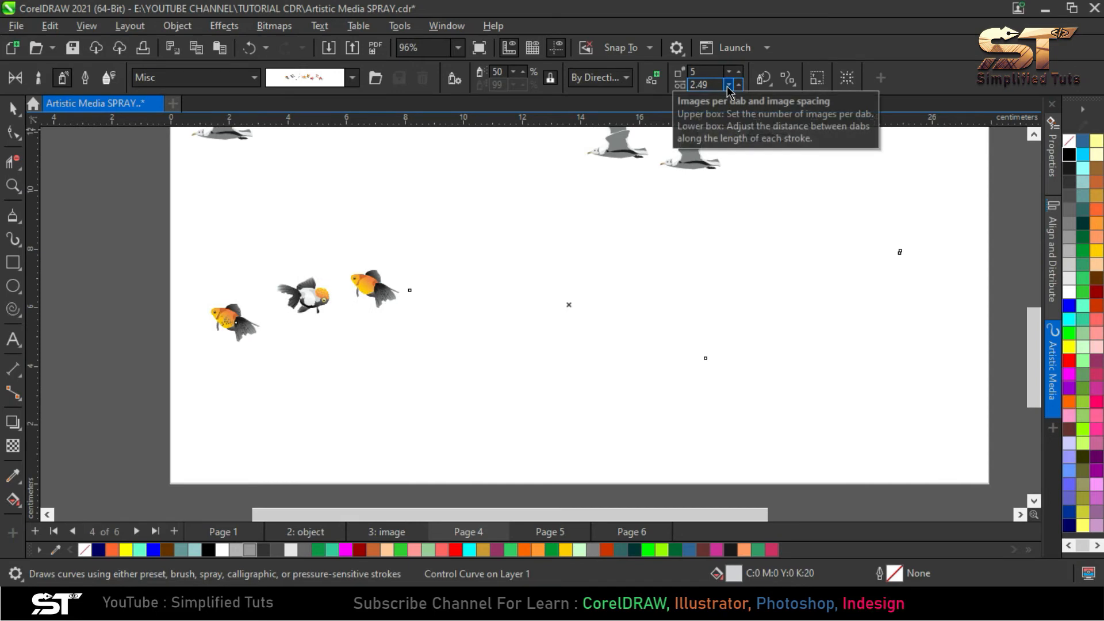
click(700, 72)
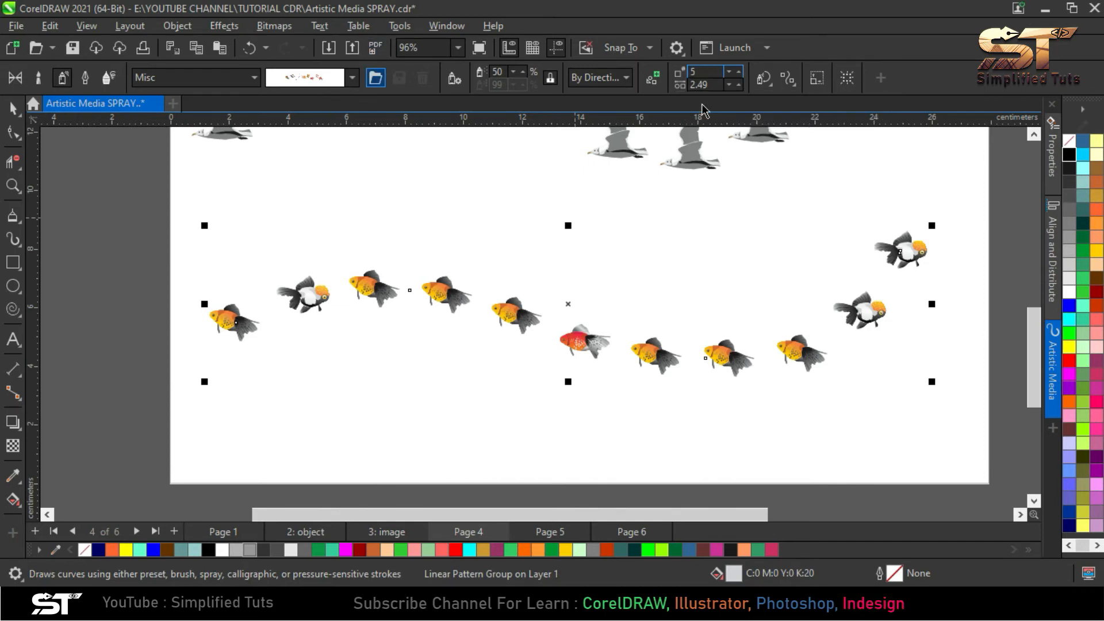
click(711, 86)
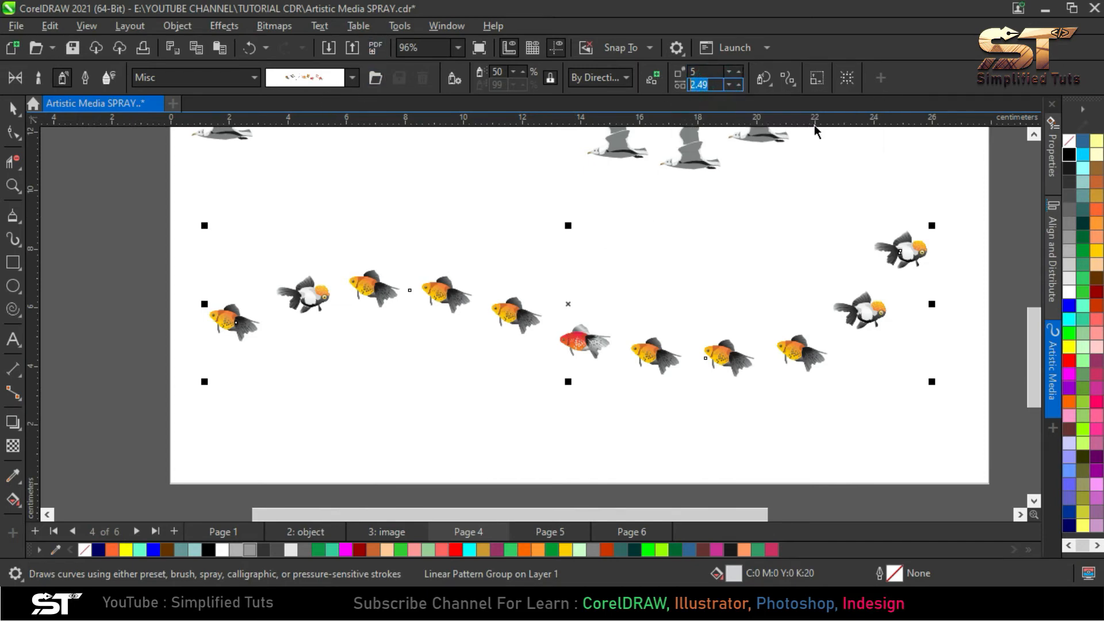
click(12, 108)
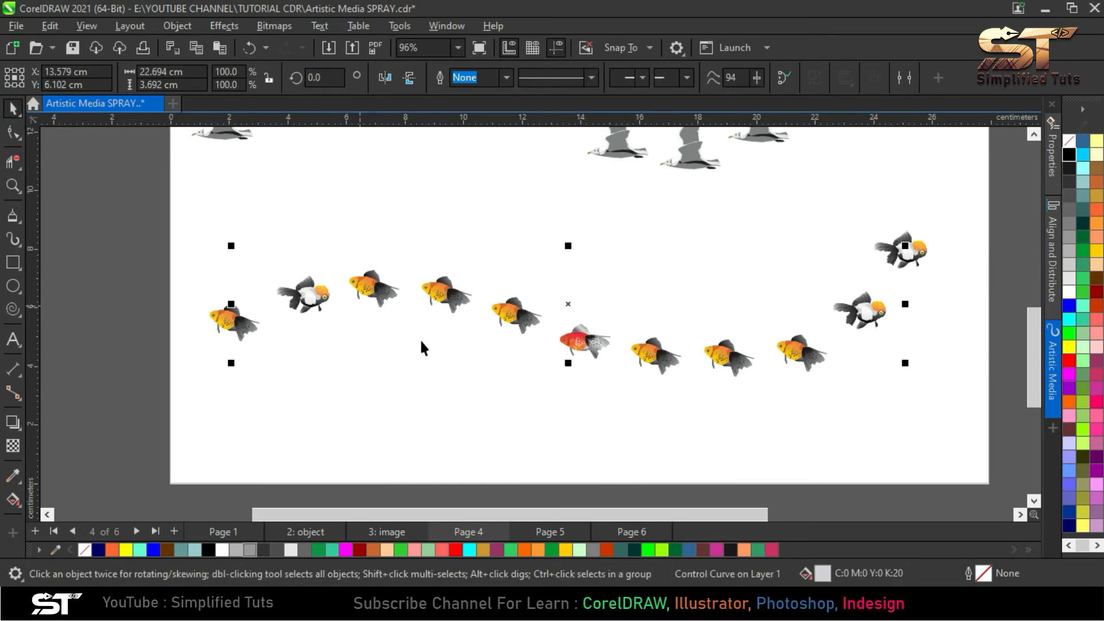
click(12, 239)
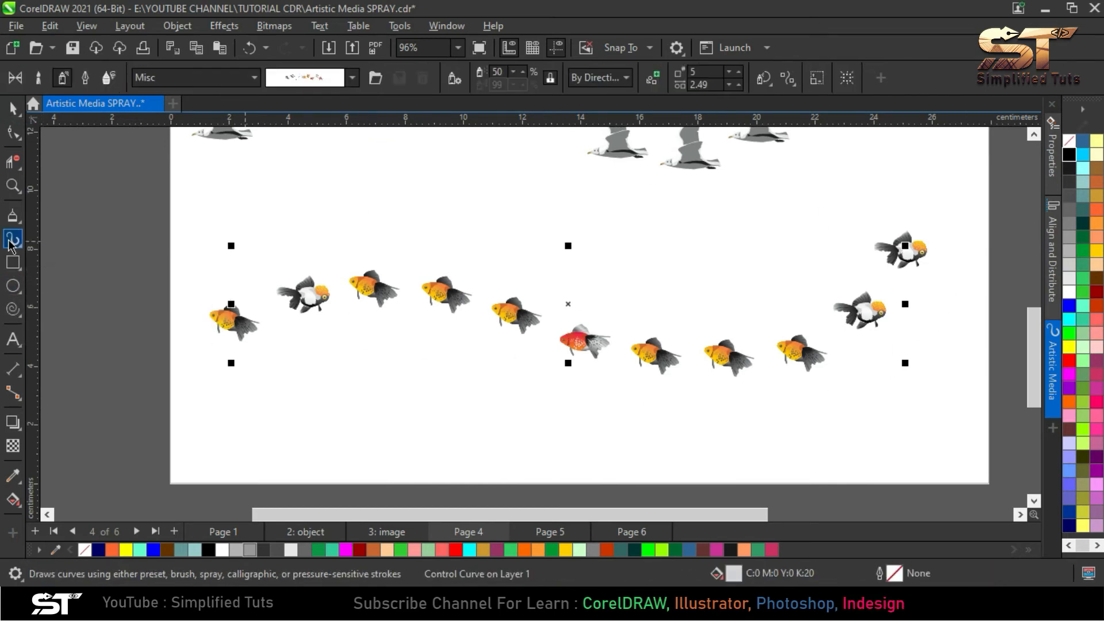
Try image spacings of 1.0 and 5.0 on the goldfish spray
click(715, 85)
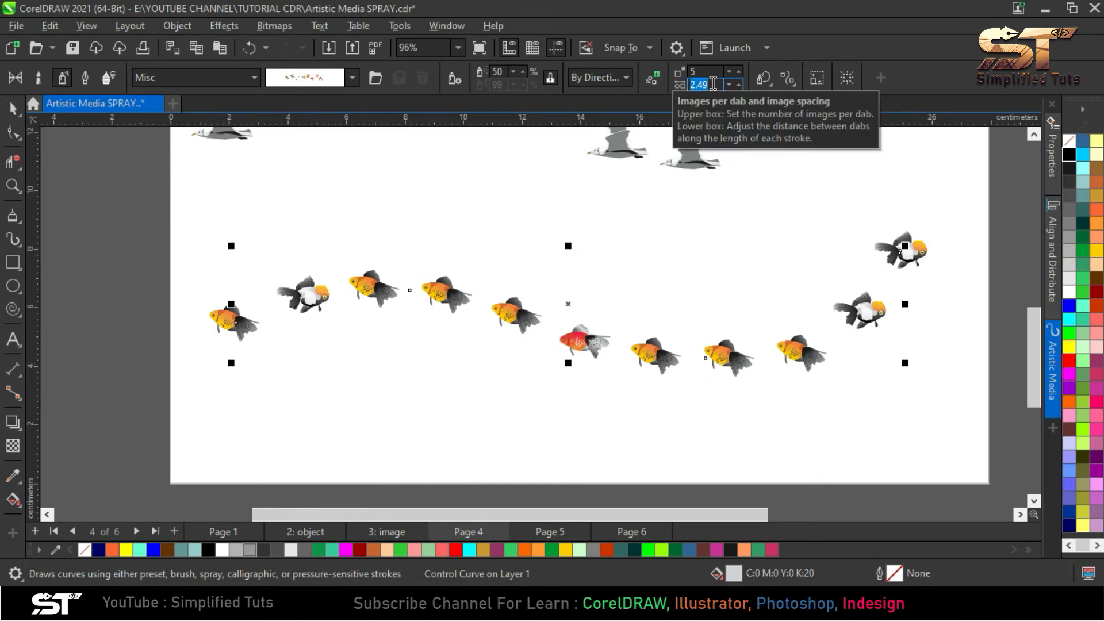
drag(713, 84, 696, 85)
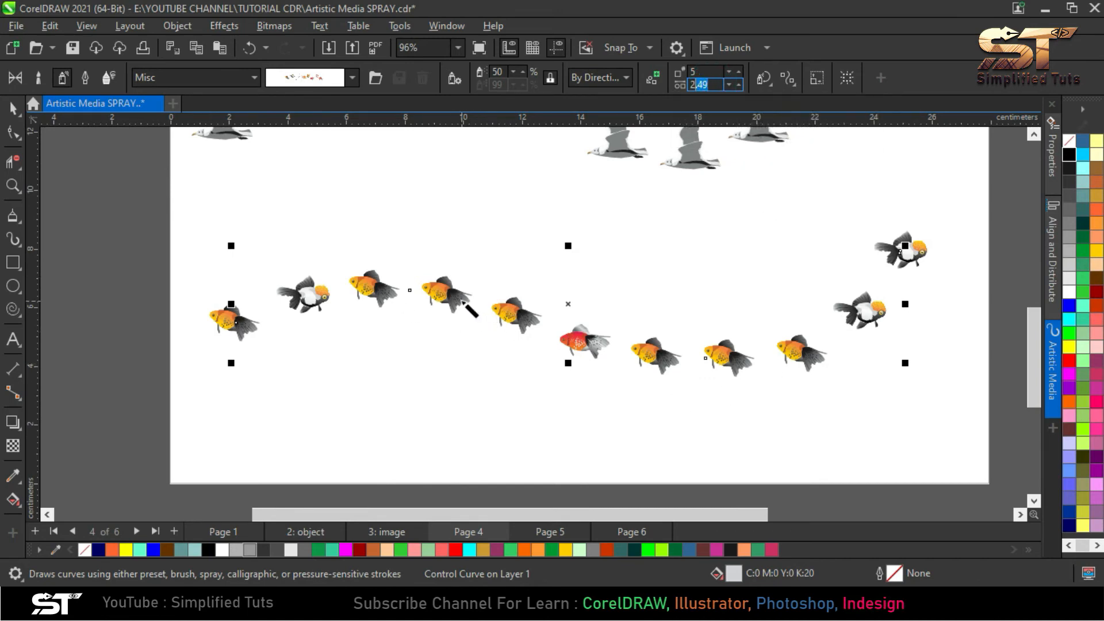
click(704, 85)
double_click(705, 85)
text(1)
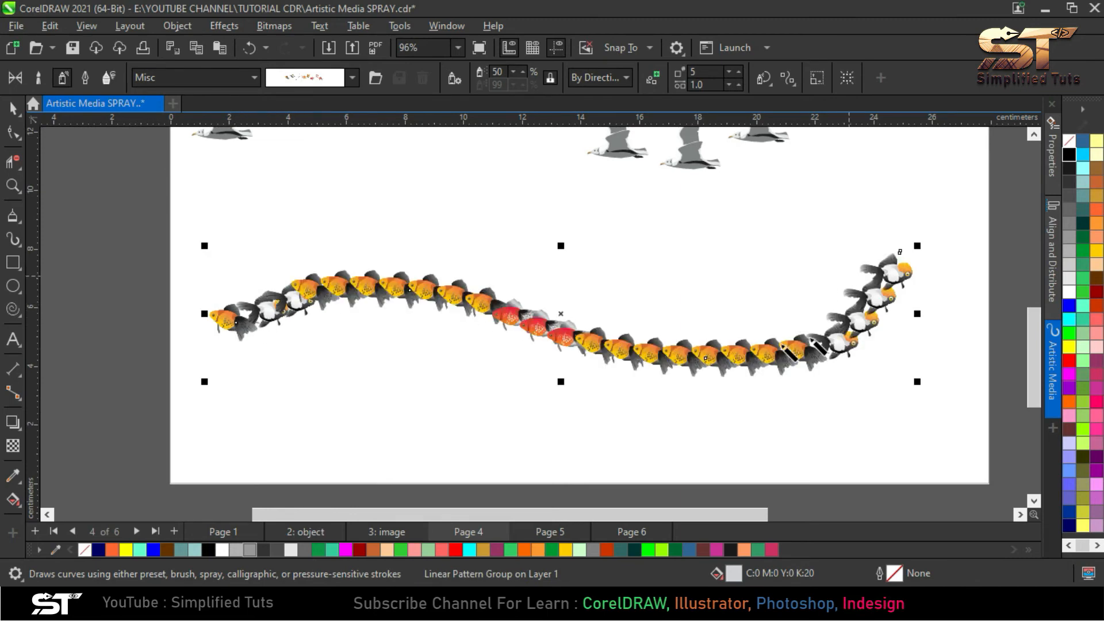
double_click(707, 85)
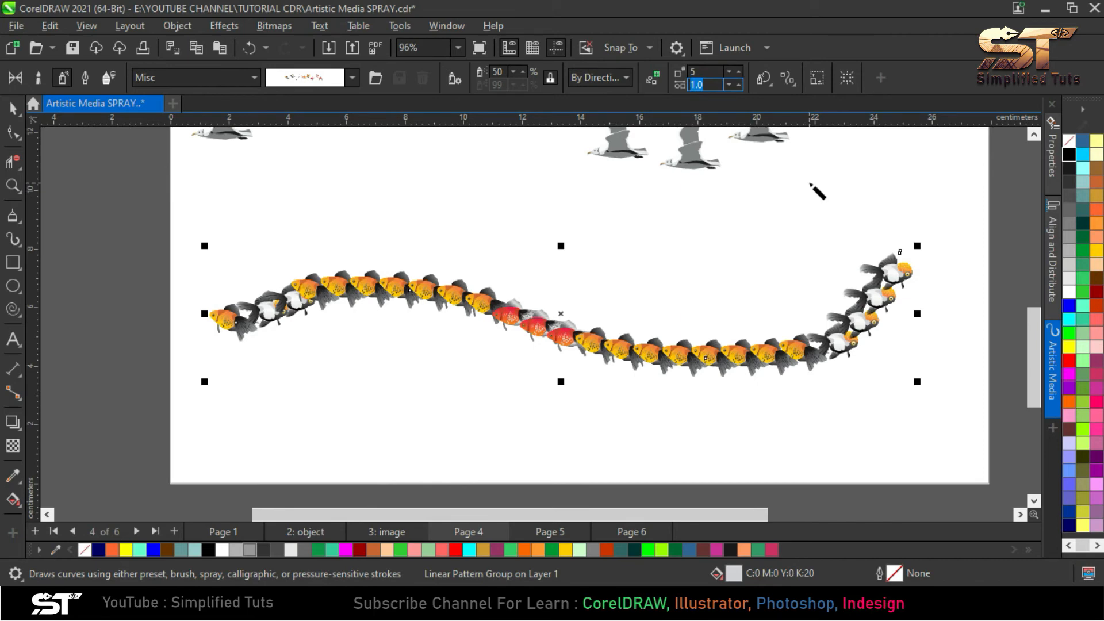
text(5)
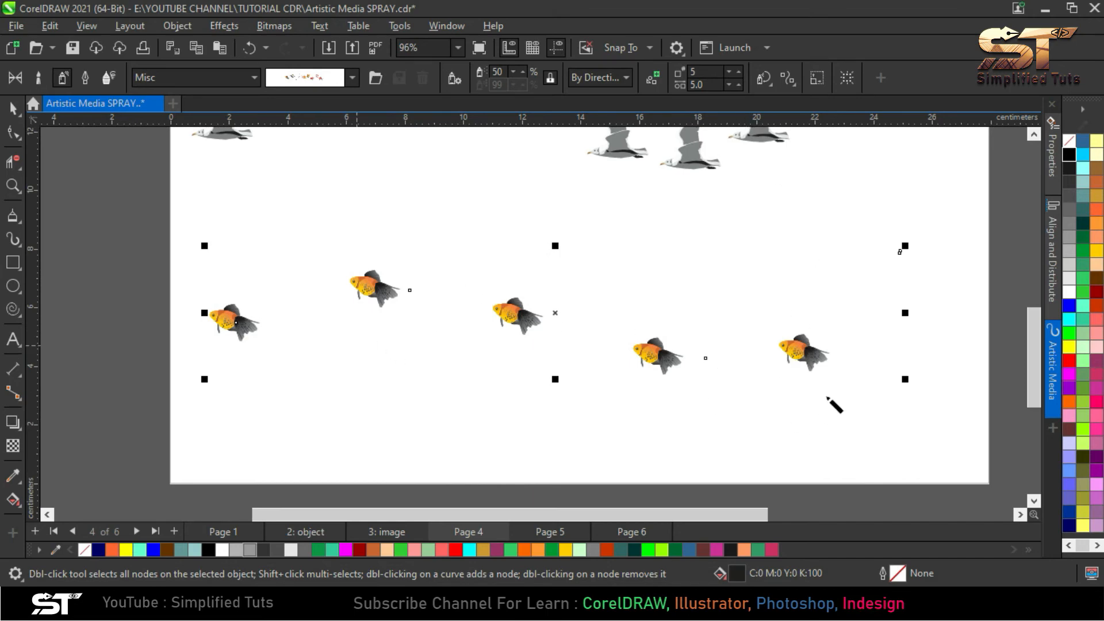
Delete the goldfish spray below the birds
click(12, 107)
scroll(301, 397, down, 2)
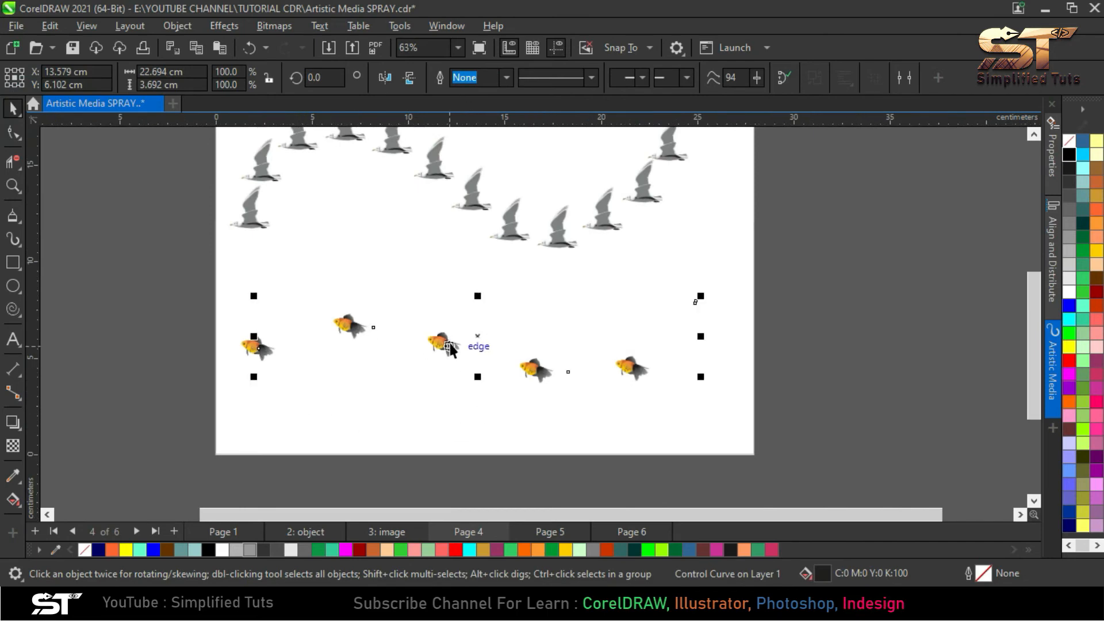
key(Delete)
Add the artistic text "BRUSH" in the empty area below the birds on the page
click(11, 339)
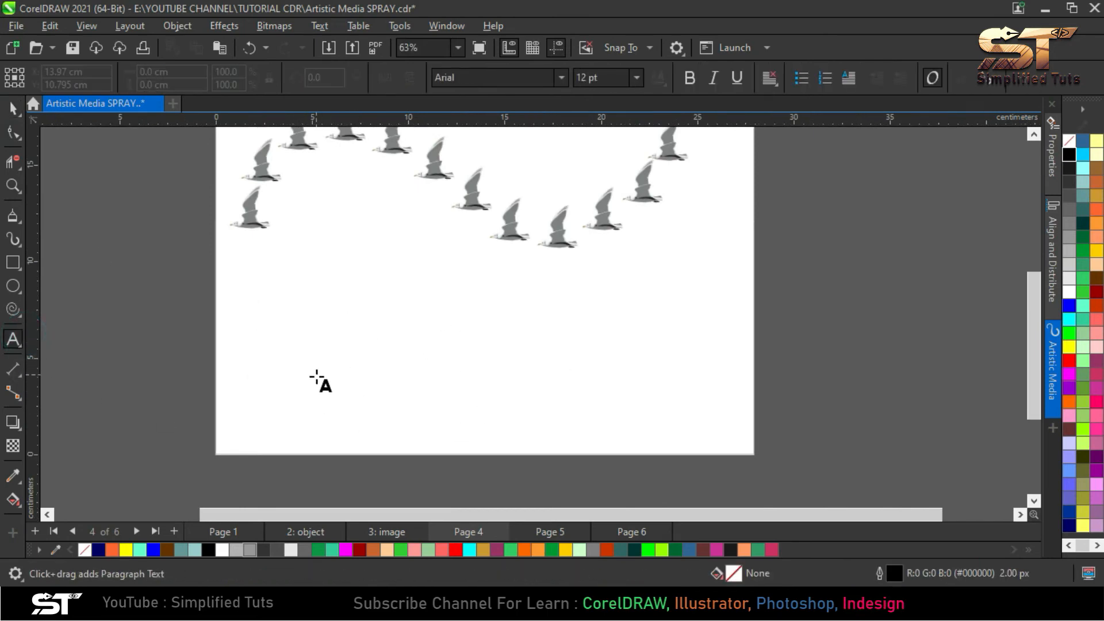
click(316, 376)
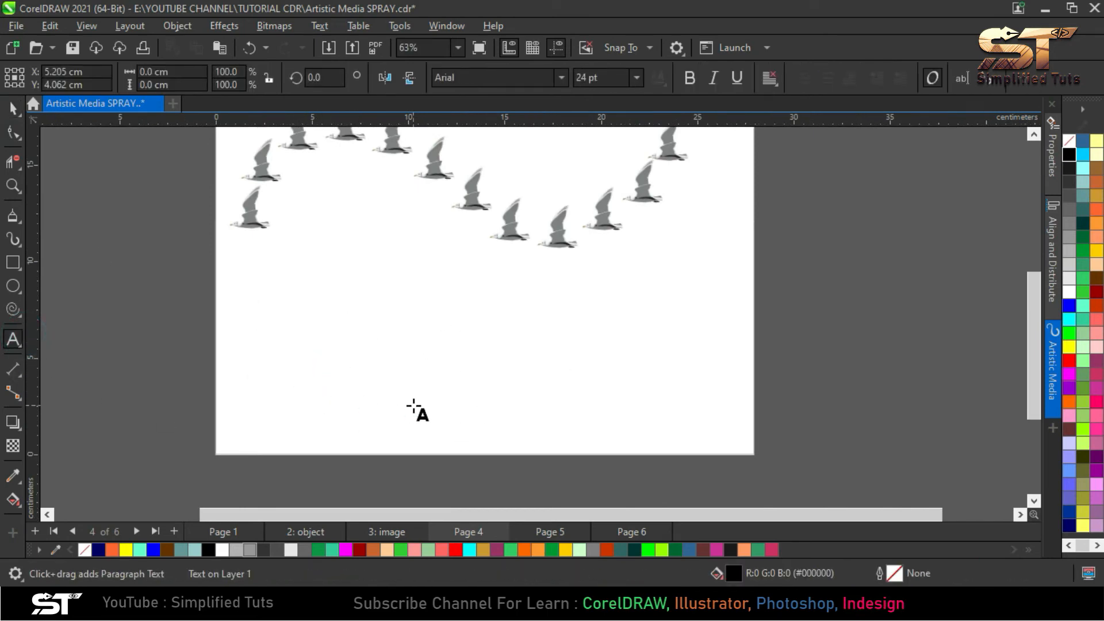
text(BRUSH)
key(Escape)
click(14, 108)
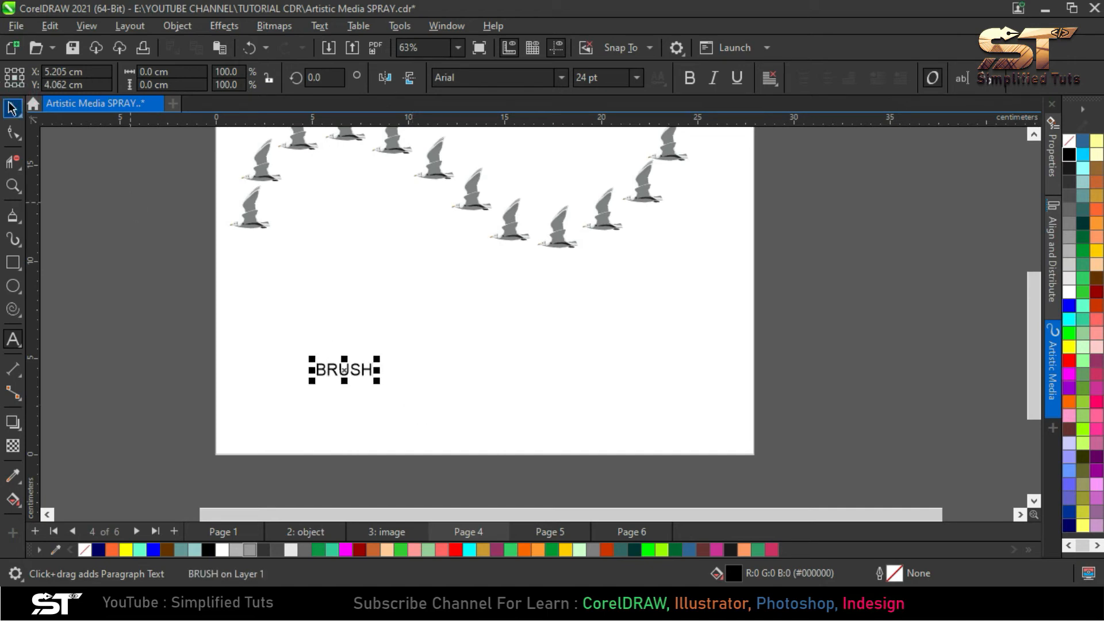
Enlarge the BRUSH text to about 180 pt, make it bold and centre it below the birds
mouse_move(377, 358)
mouse_down()
mouse_move(622, 271)
mouse_move(737, 204)
mouse_up()
drag(662, 315, 629, 331)
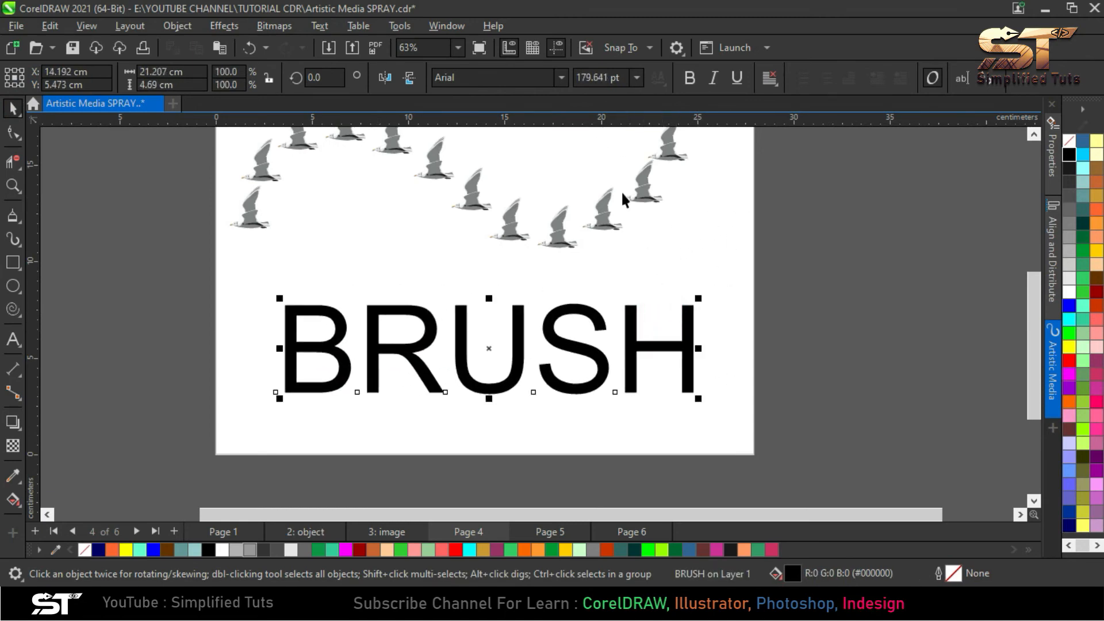
click(690, 77)
drag(567, 329, 561, 332)
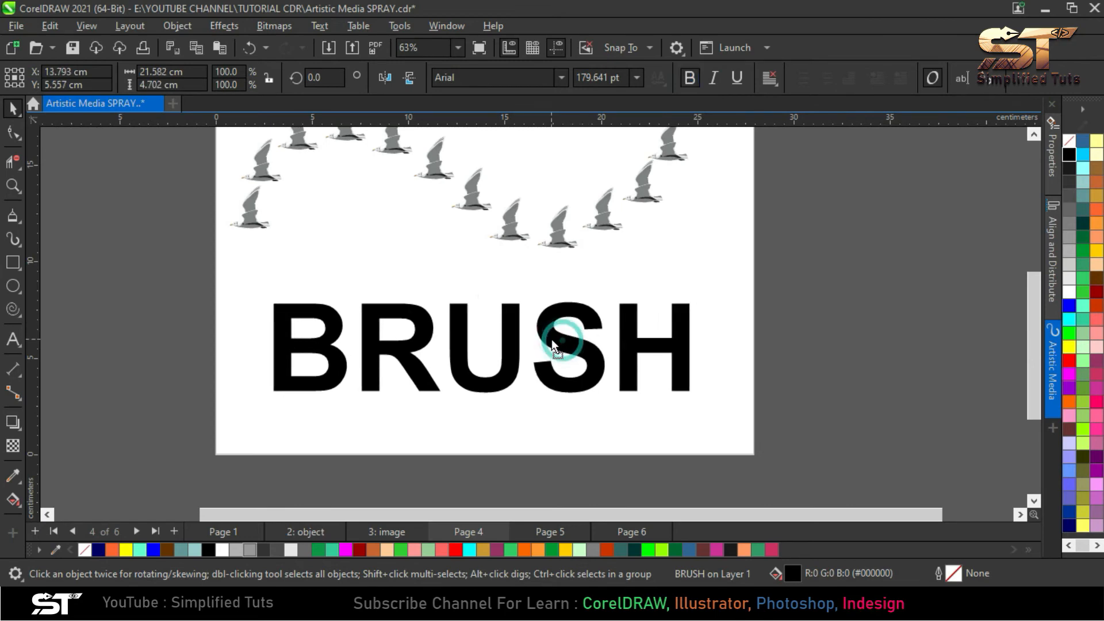
Convert the BRUSH text to curves and apply the goldfish spray pattern from the Misc category to its outlines
scroll(533, 326, up, 1)
scroll(534, 325, up, 1)
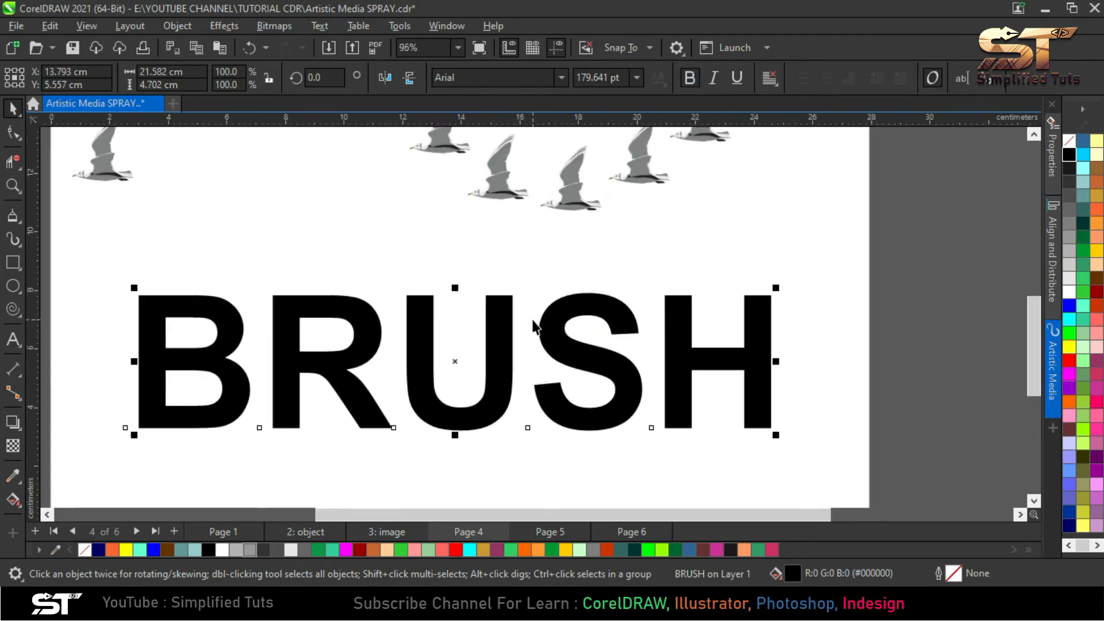
key(ctrl+q)
click(14, 239)
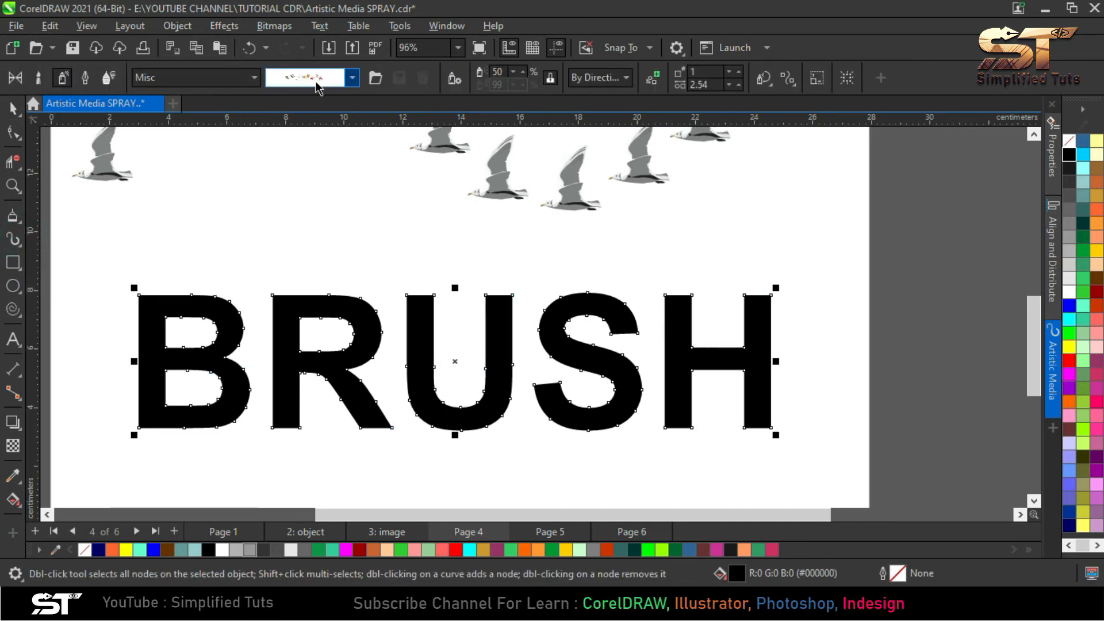
click(317, 86)
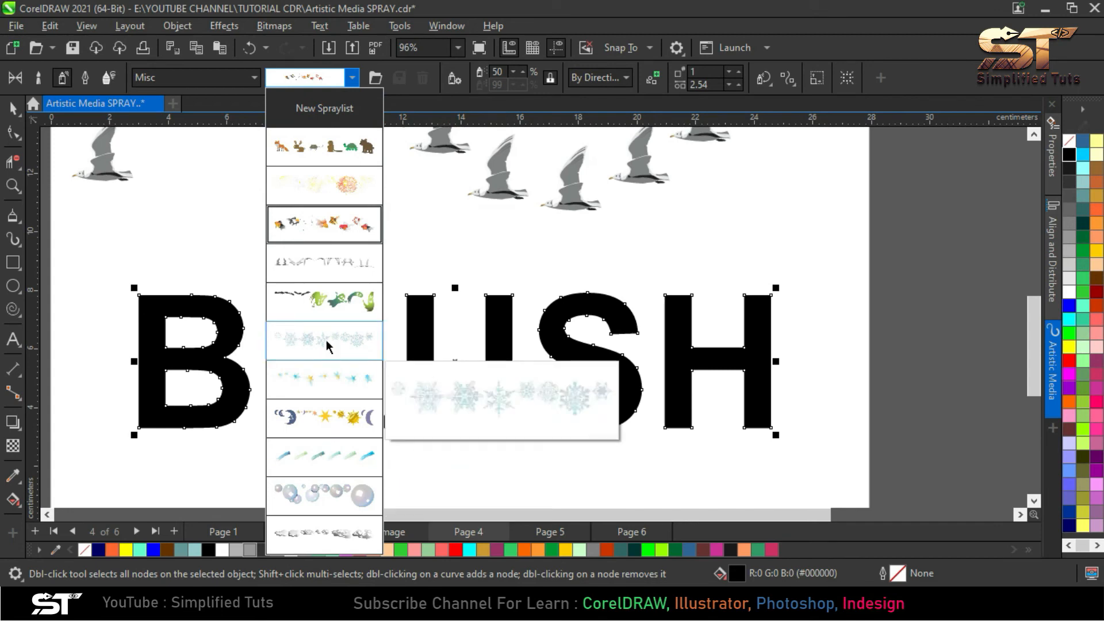
click(329, 228)
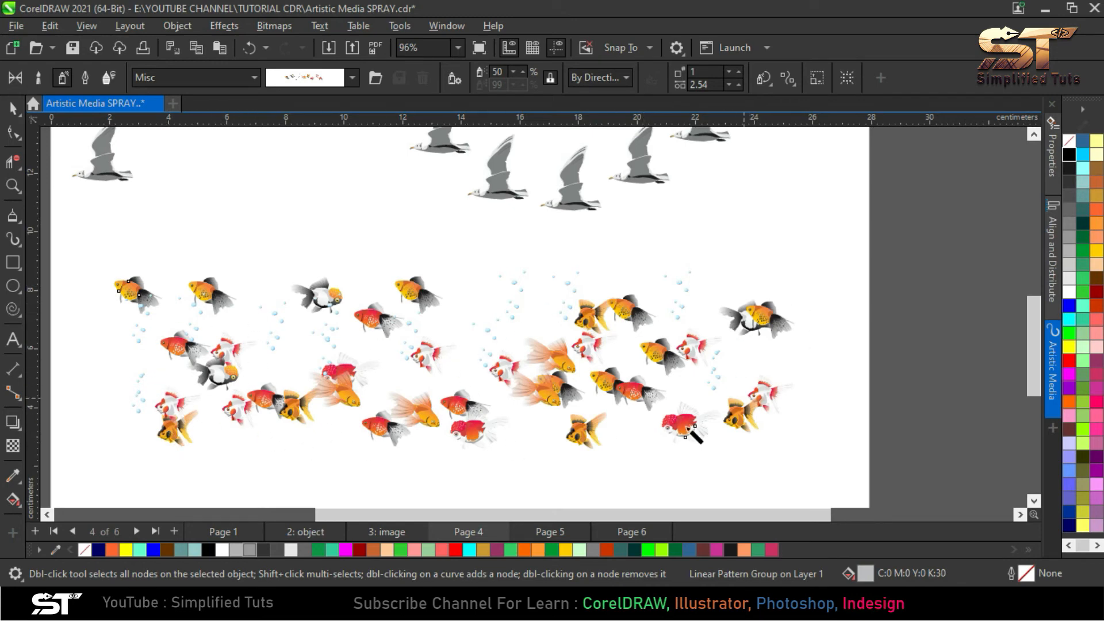
Tighten the image spacing of the goldfish lettering to 1.0 and finally to 0.5
double_click(710, 85)
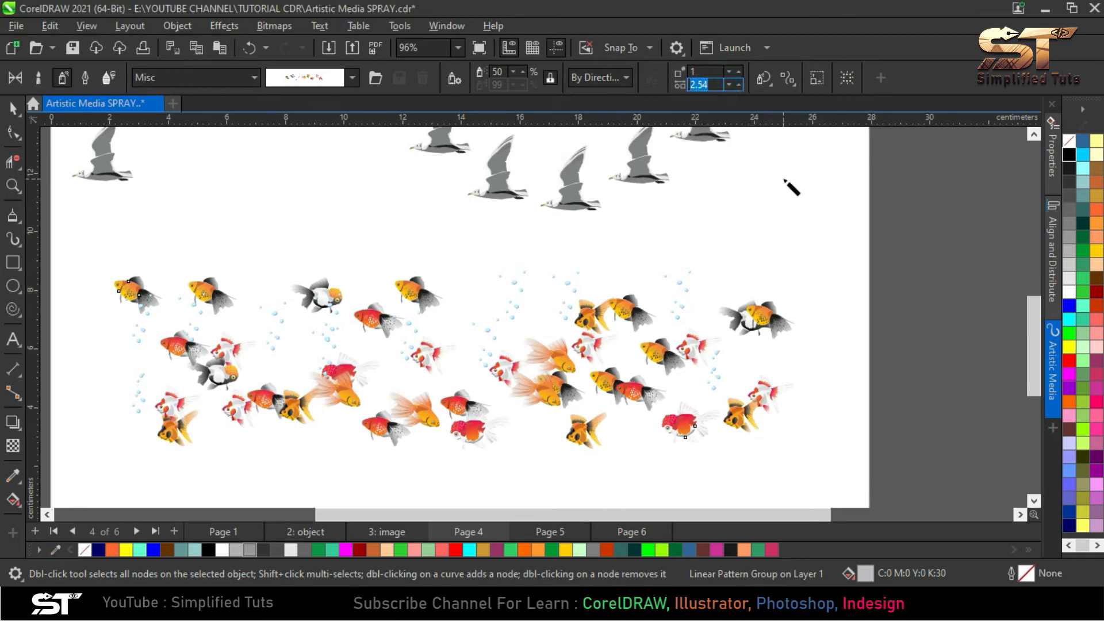
text(1)
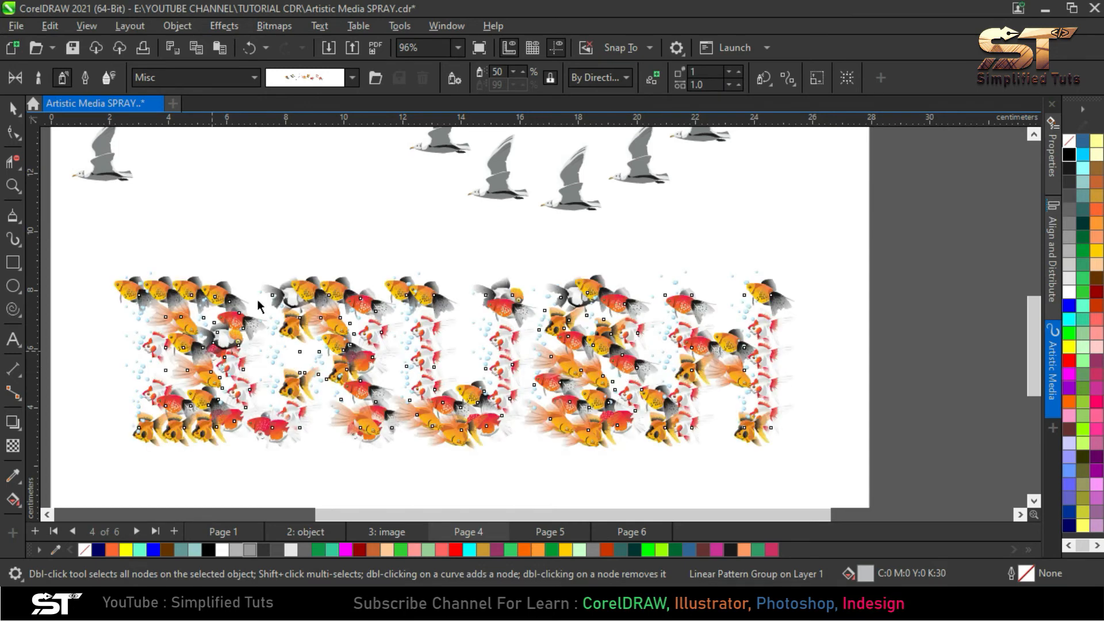
click(707, 85)
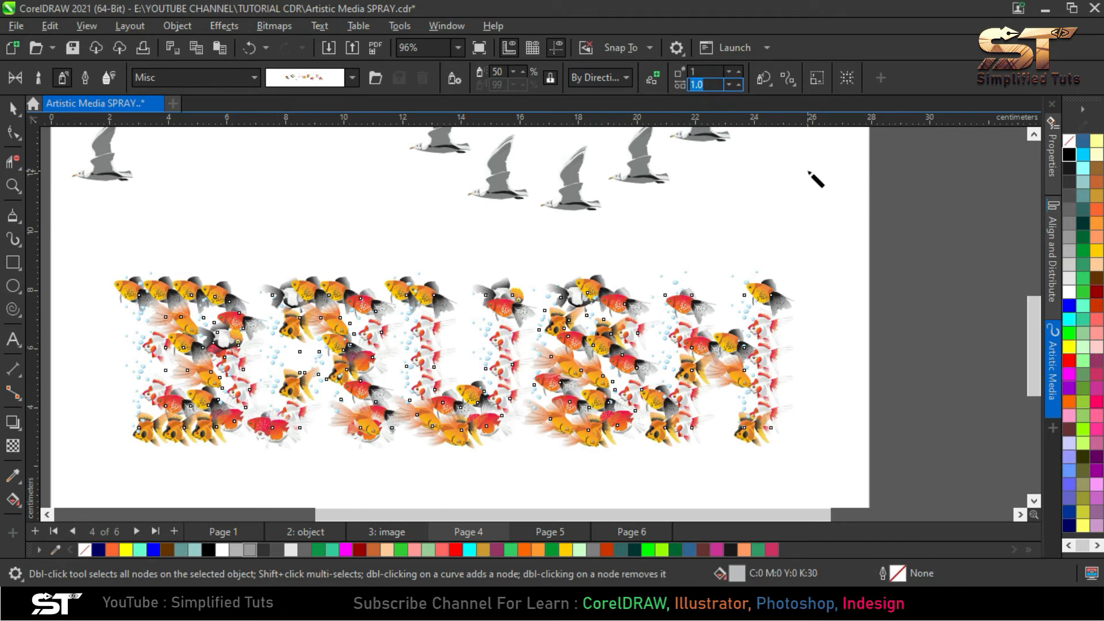
text(.5)
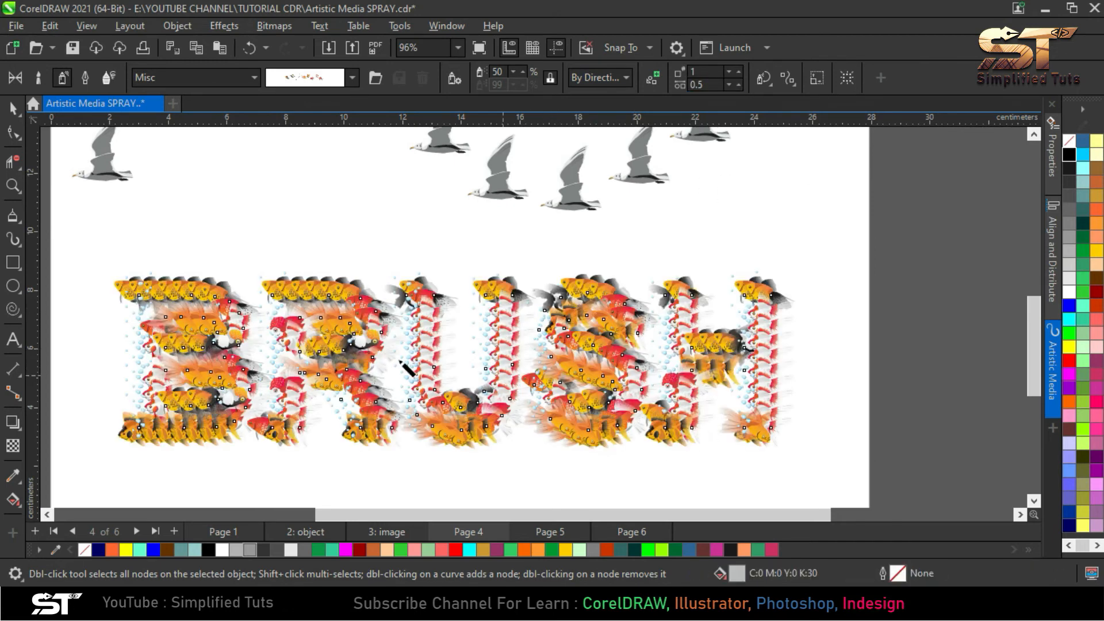
Try a 20% spray object size on the goldfish lettering and settle on 30%
double_click(502, 72)
text(2)
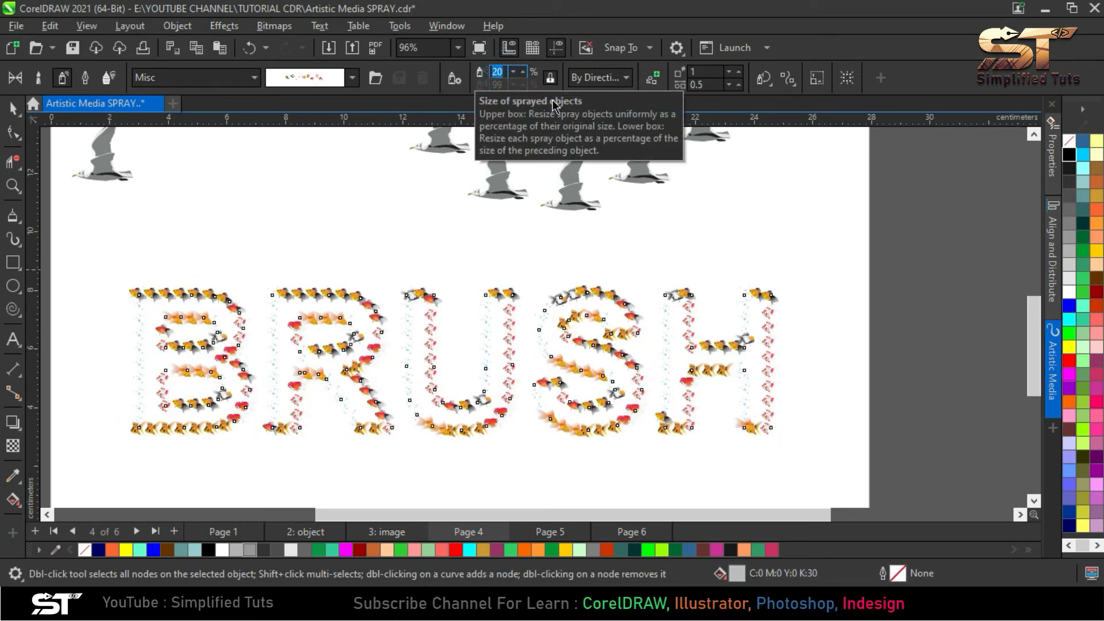
text(30)
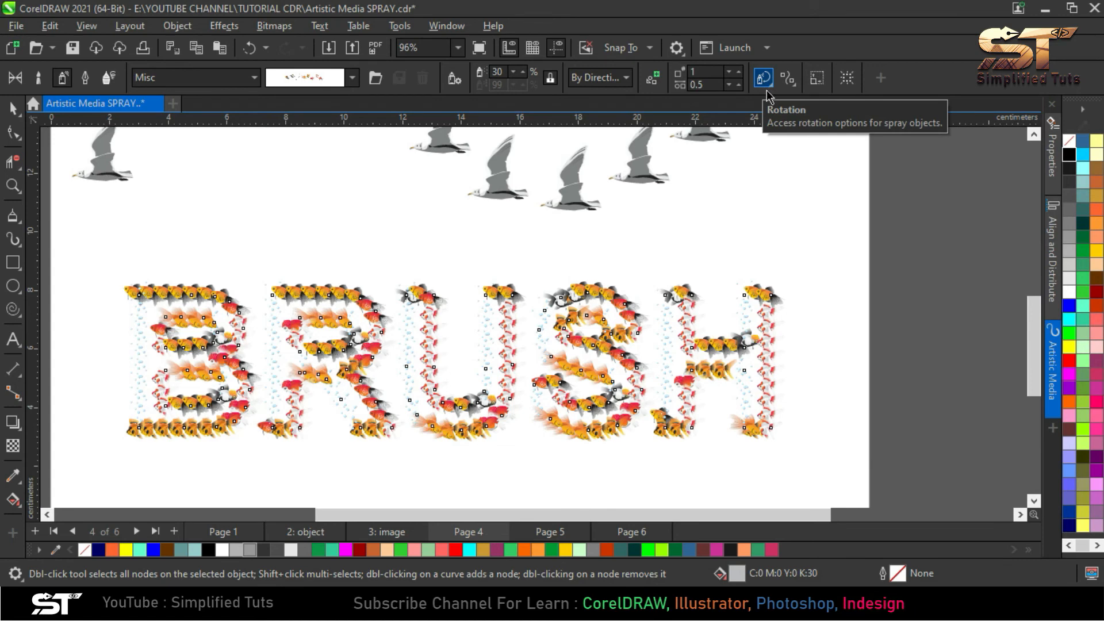
Select the bird spray above the lettering and set its angle of rotation to 45° relative to the page
drag(1033, 324, 1033, 275)
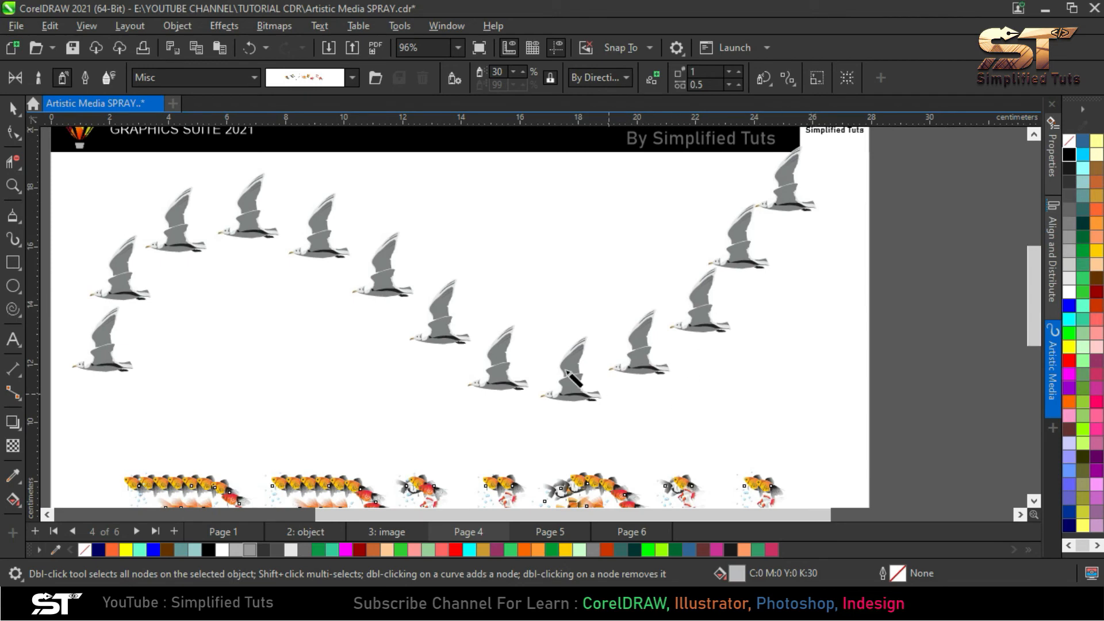
click(505, 366)
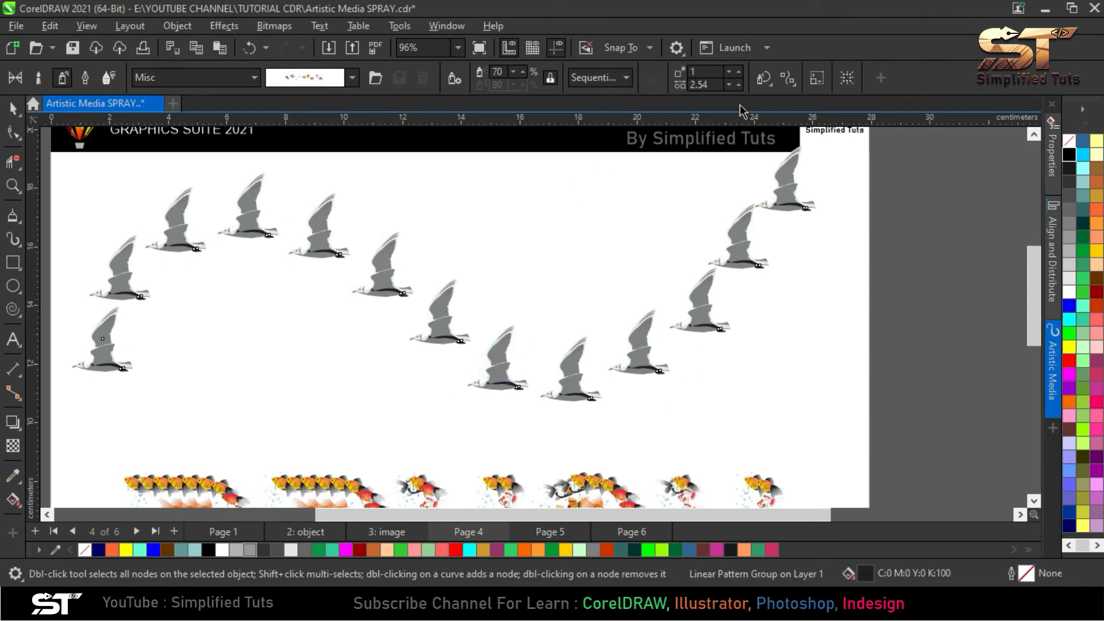
click(767, 88)
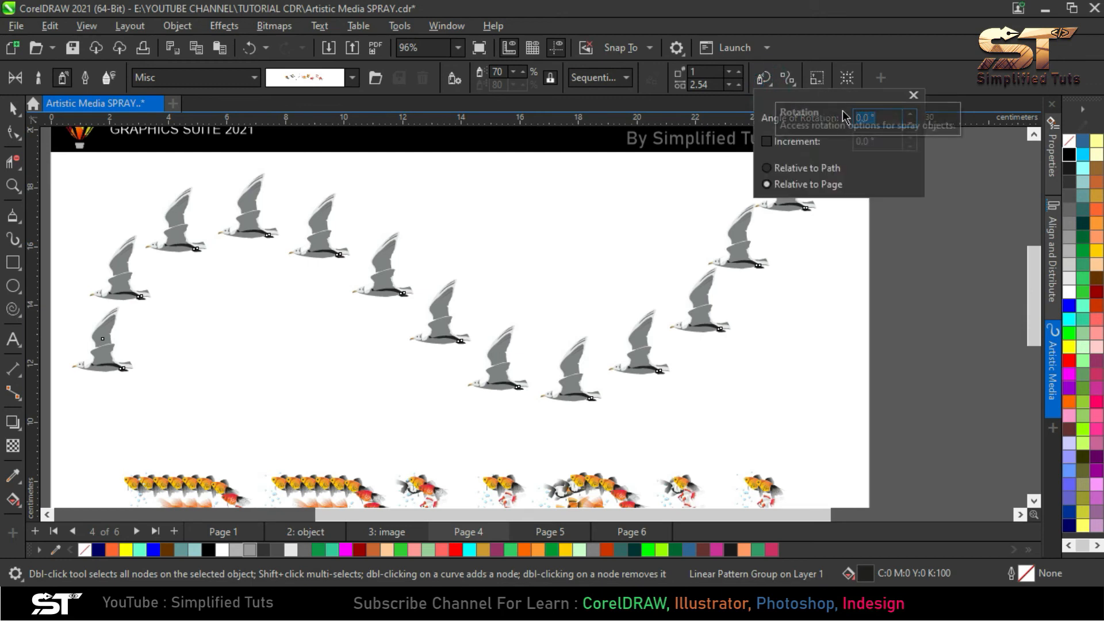
click(869, 118)
drag(885, 118, 850, 118)
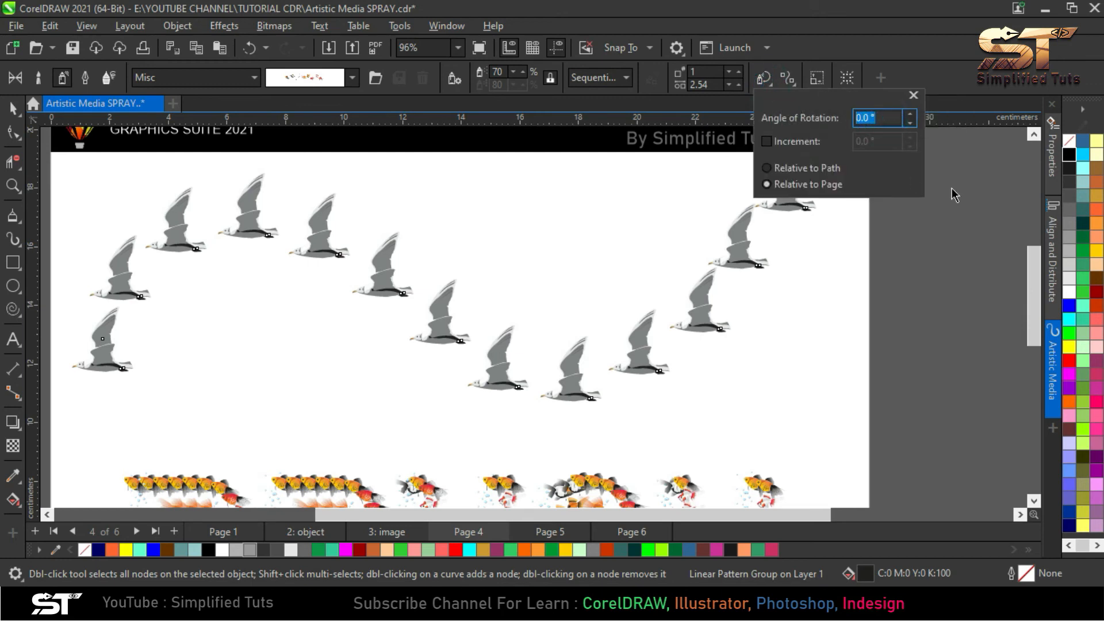
text(45)
key(Return)
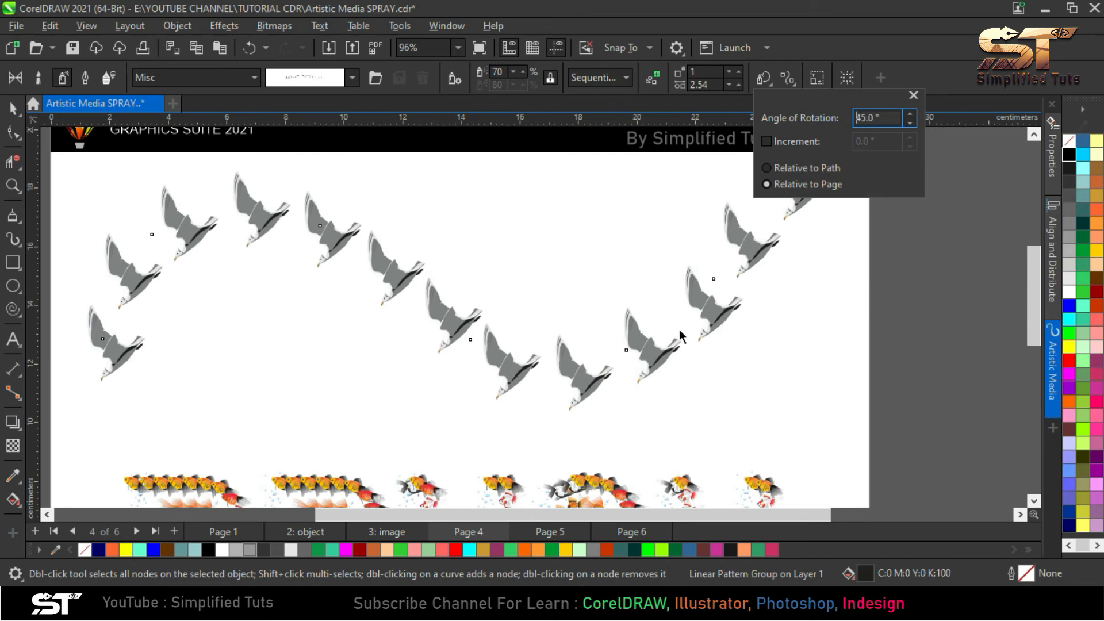
Set the bird spray's angle of rotation to 80°
double_click(881, 117)
text(80)
key(Return)
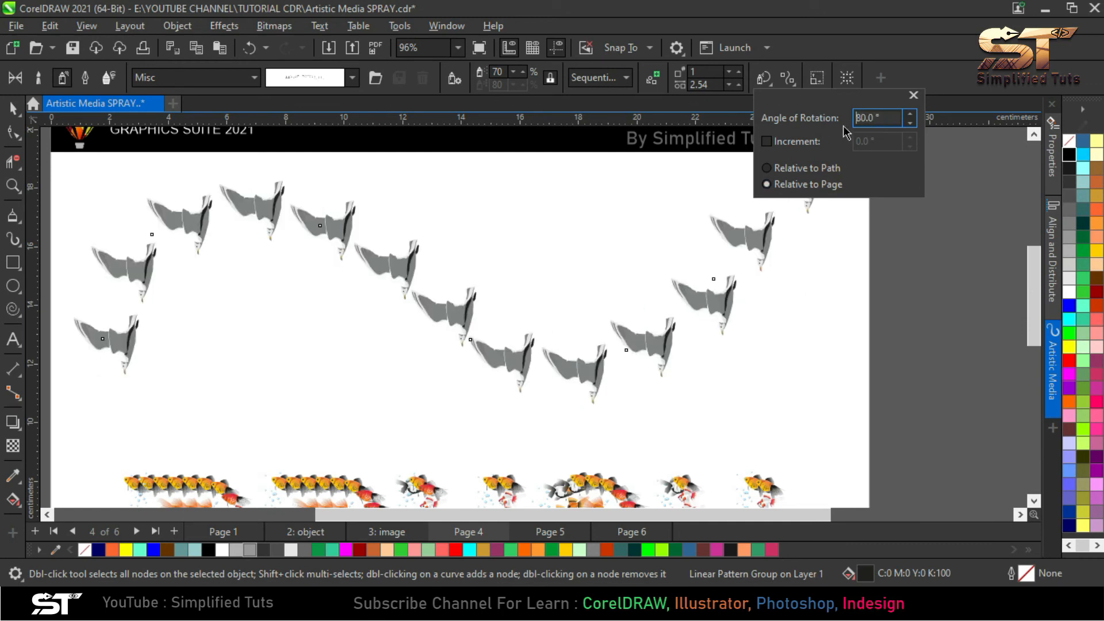
Set the bird spray's angle of rotation to 10° and display its control path with the Shape tool
drag(862, 115, 845, 120)
key(Return)
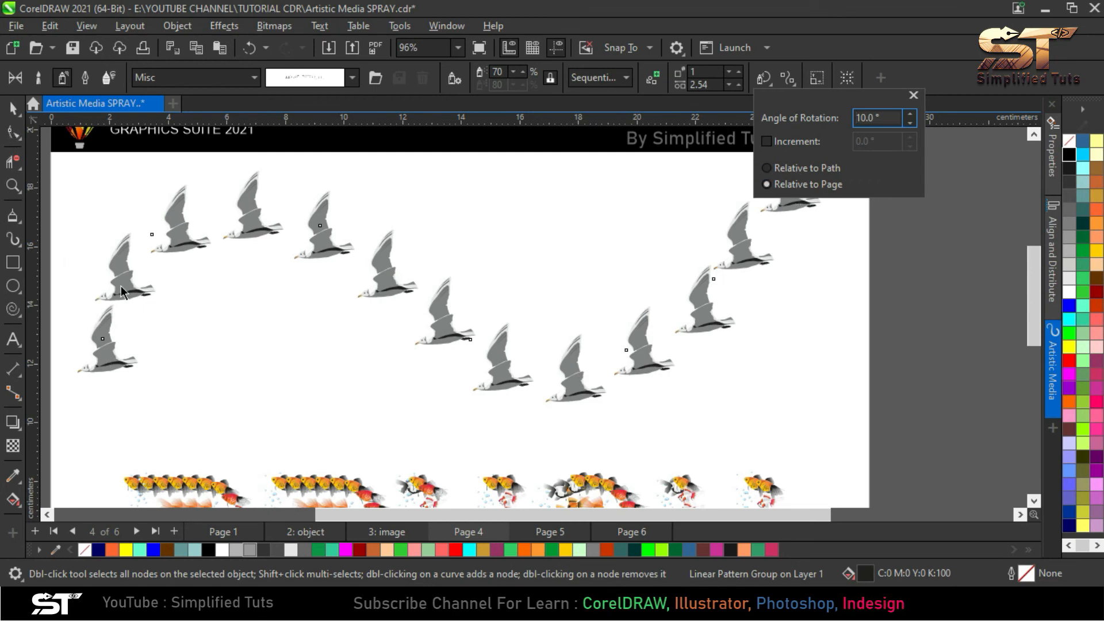
click(12, 132)
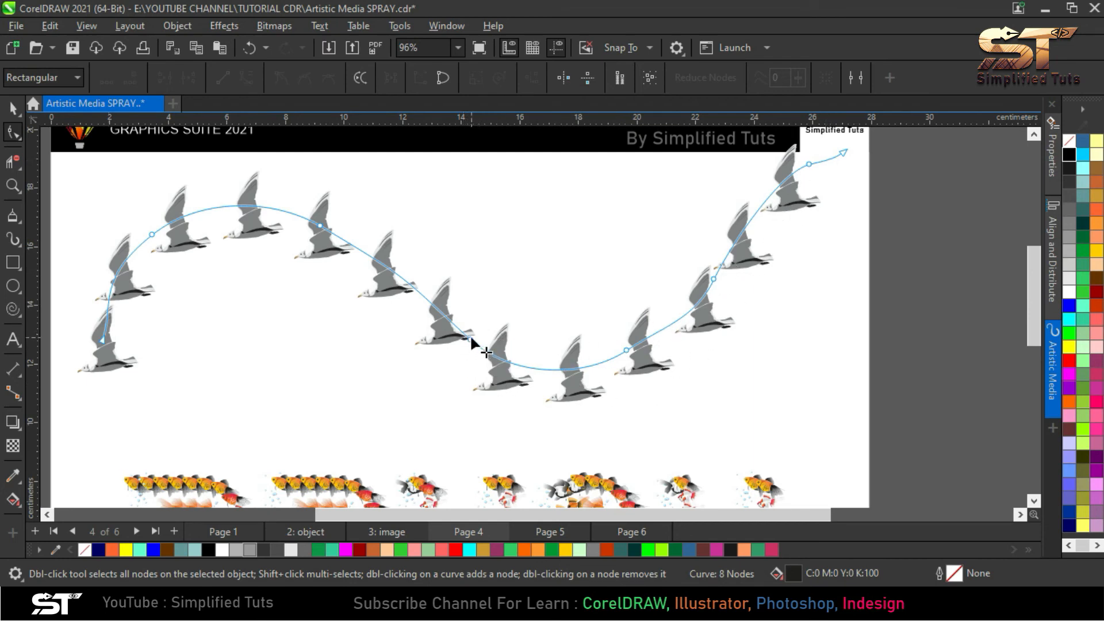
Reshape the bird spray's control path by moving its middle nodes into a wave with several shallower bends
drag(471, 339, 498, 248)
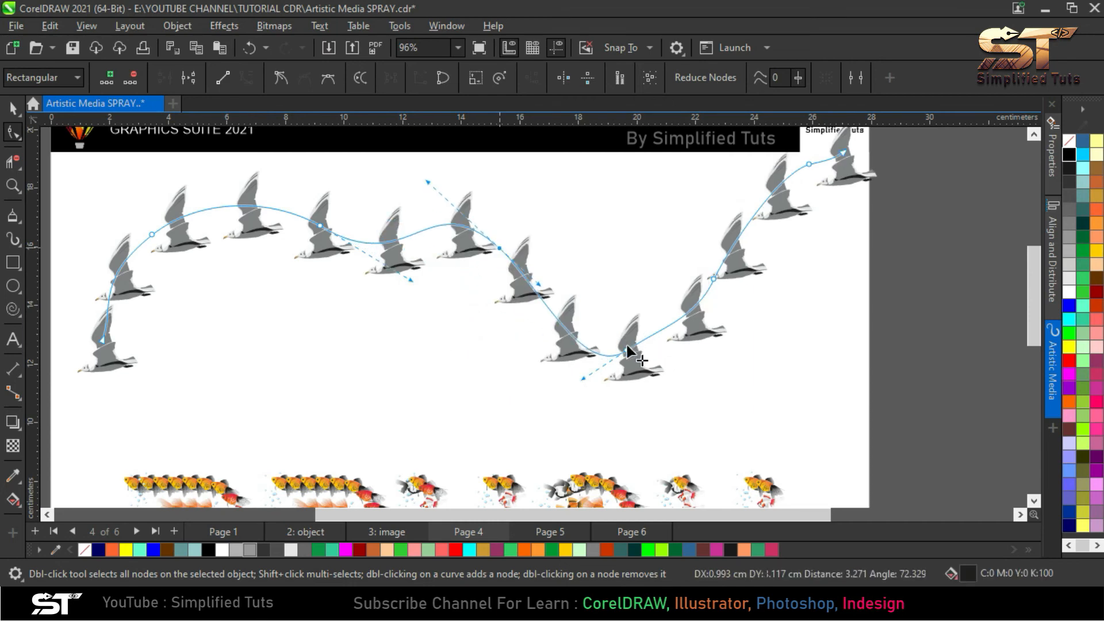
drag(627, 345, 652, 238)
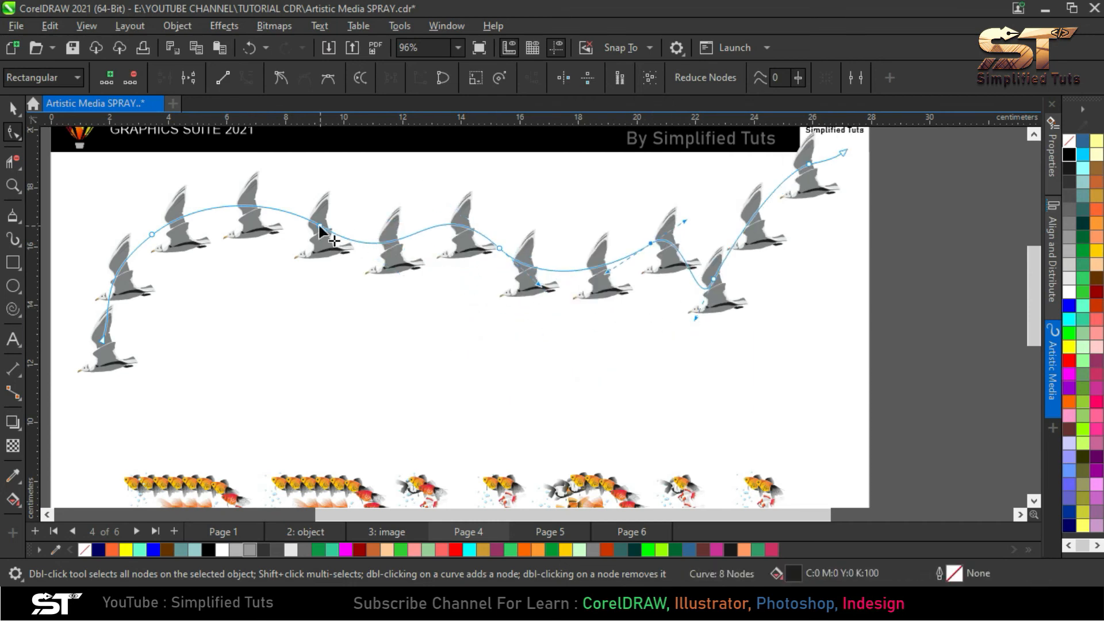
drag(318, 224, 257, 328)
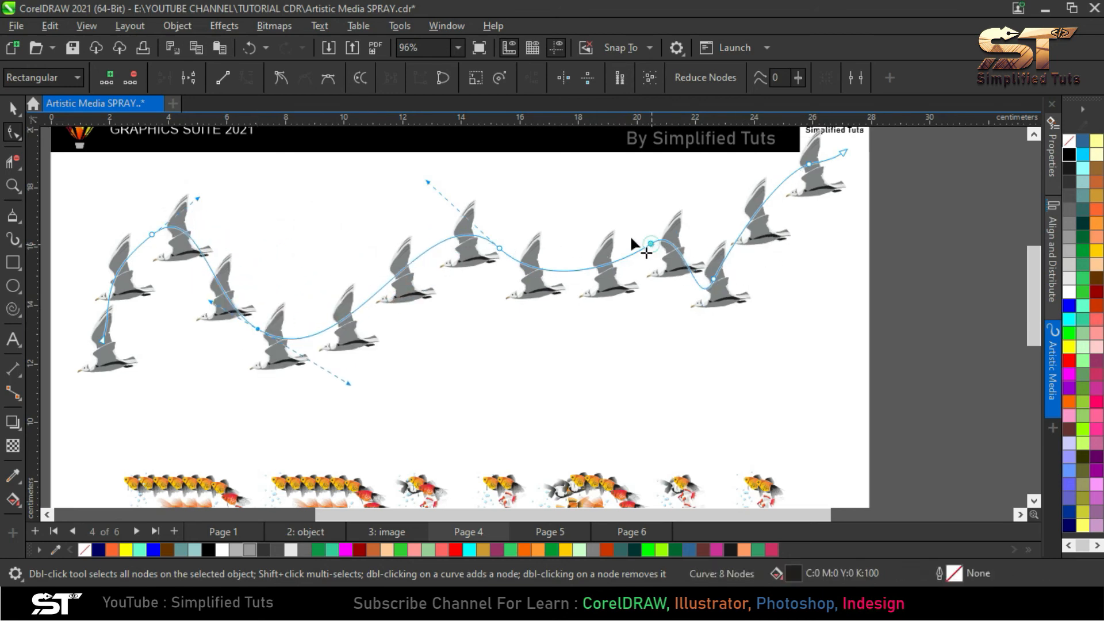
drag(650, 243, 584, 226)
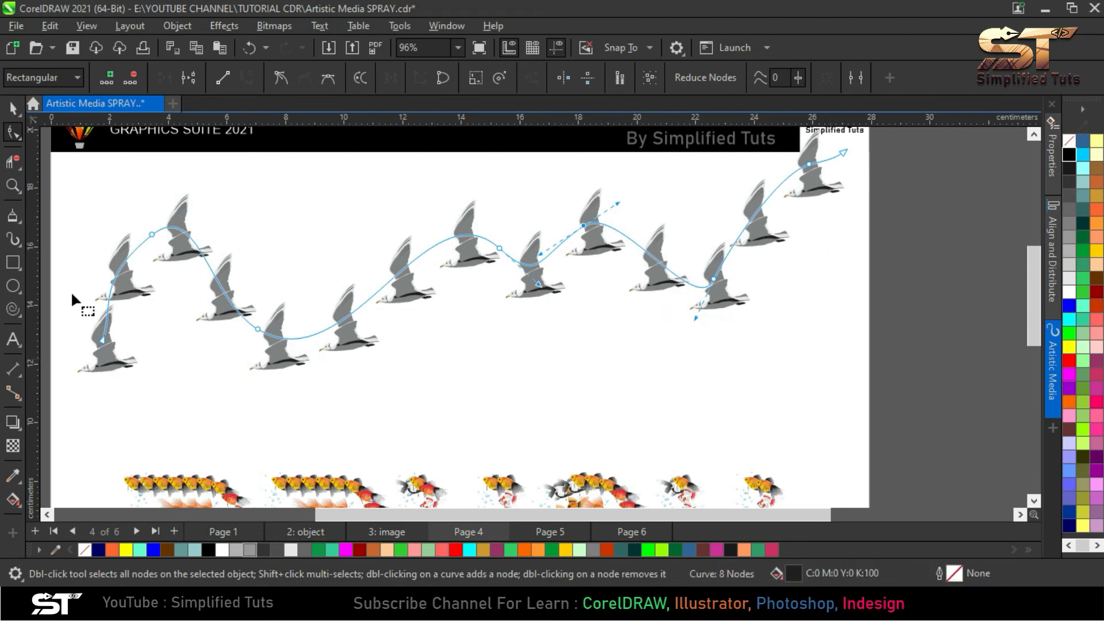
Make the bird spray's rotation relative to the path with the Artistic Media tool
click(15, 239)
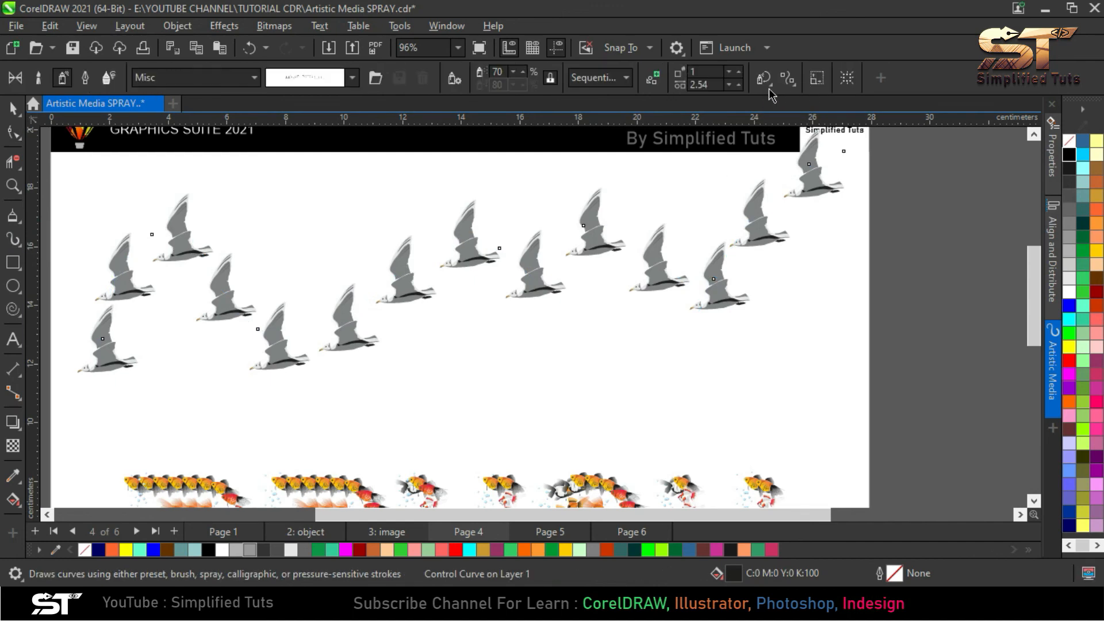
click(769, 83)
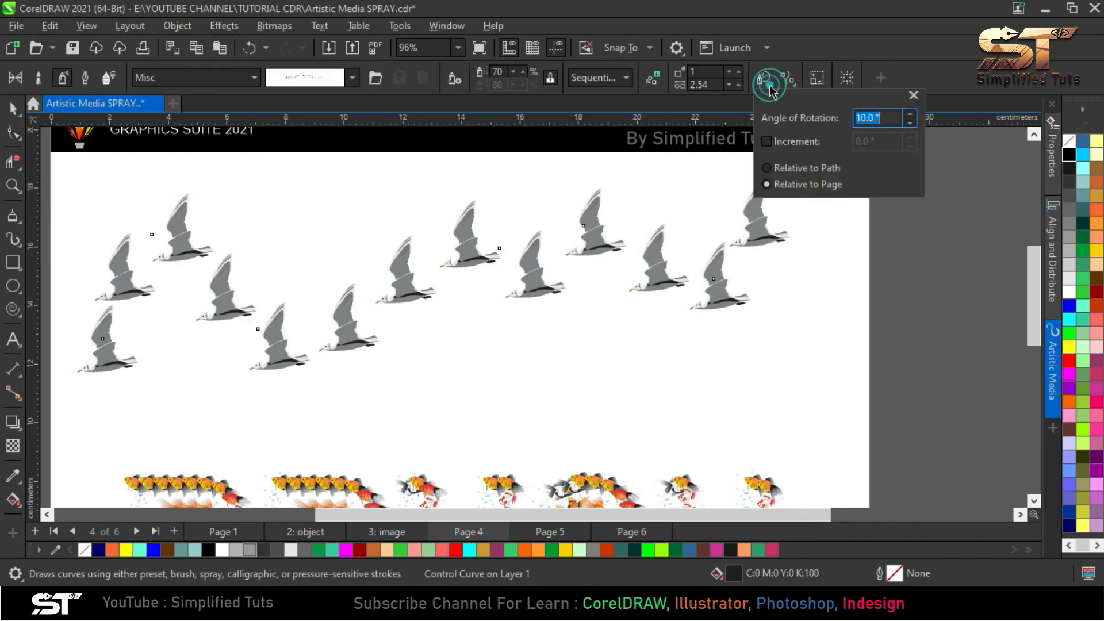
click(780, 172)
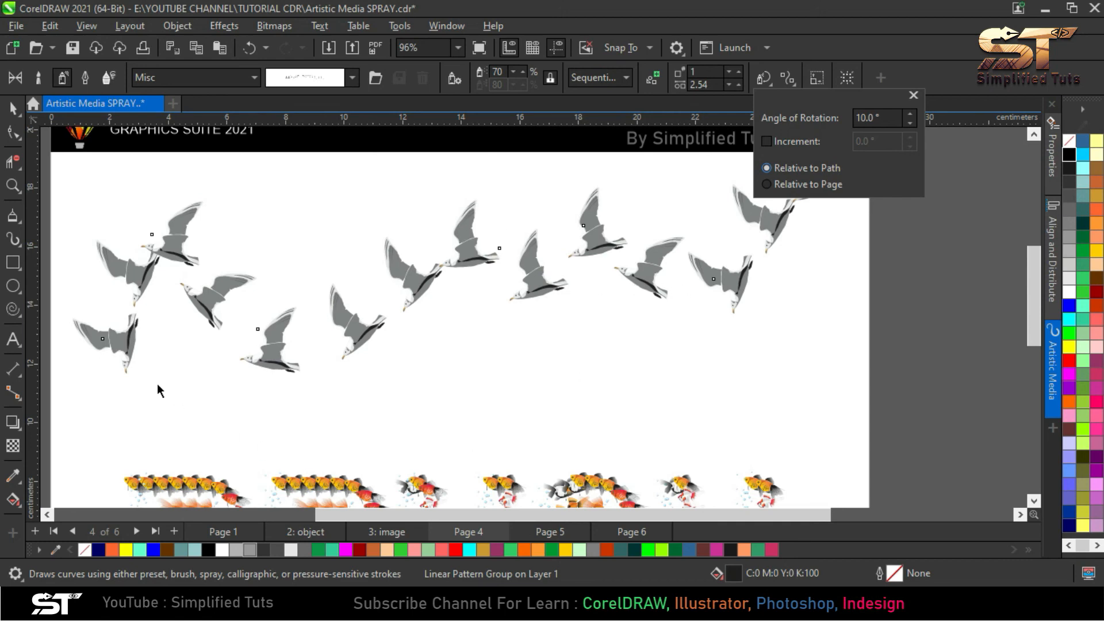
click(96, 333)
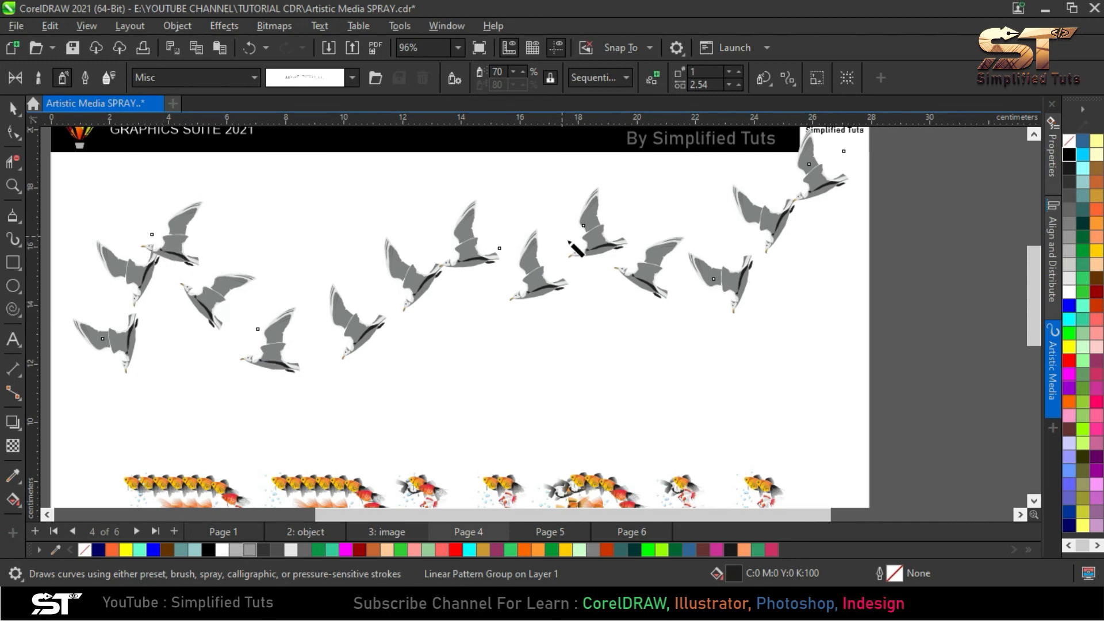
Switch the bird spray's rotation to relative to page for comparison and return it to relative to path
click(763, 77)
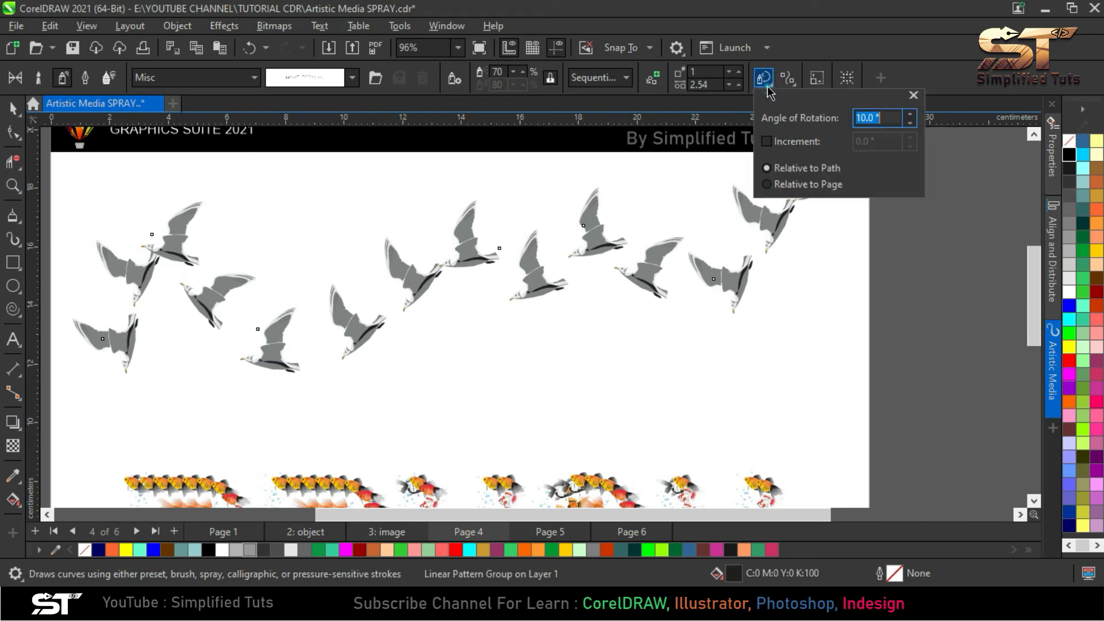
click(776, 188)
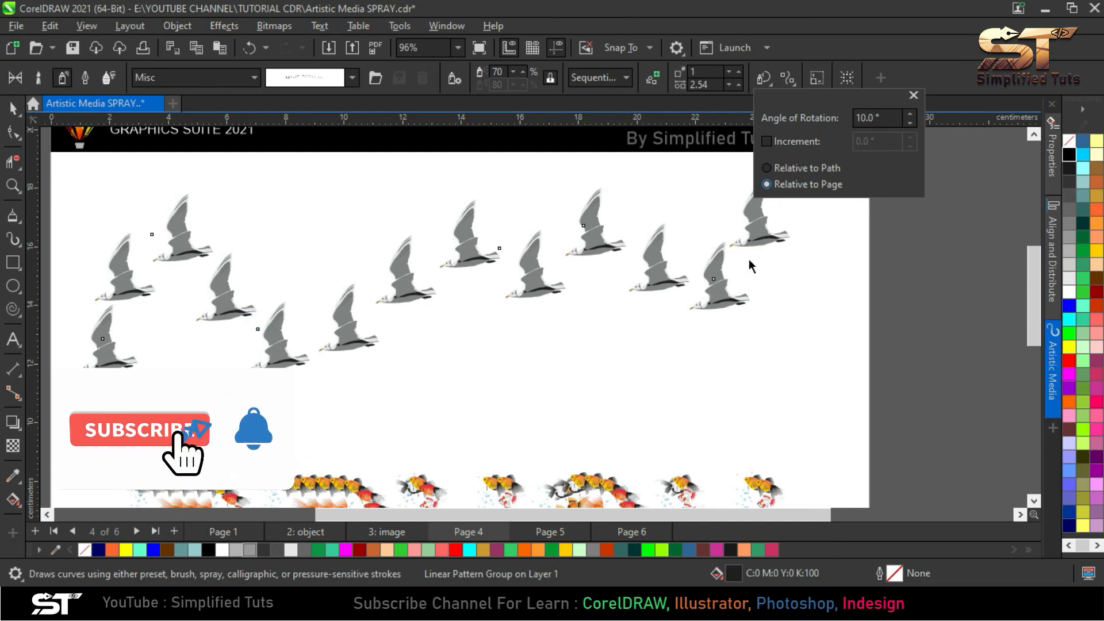
click(786, 168)
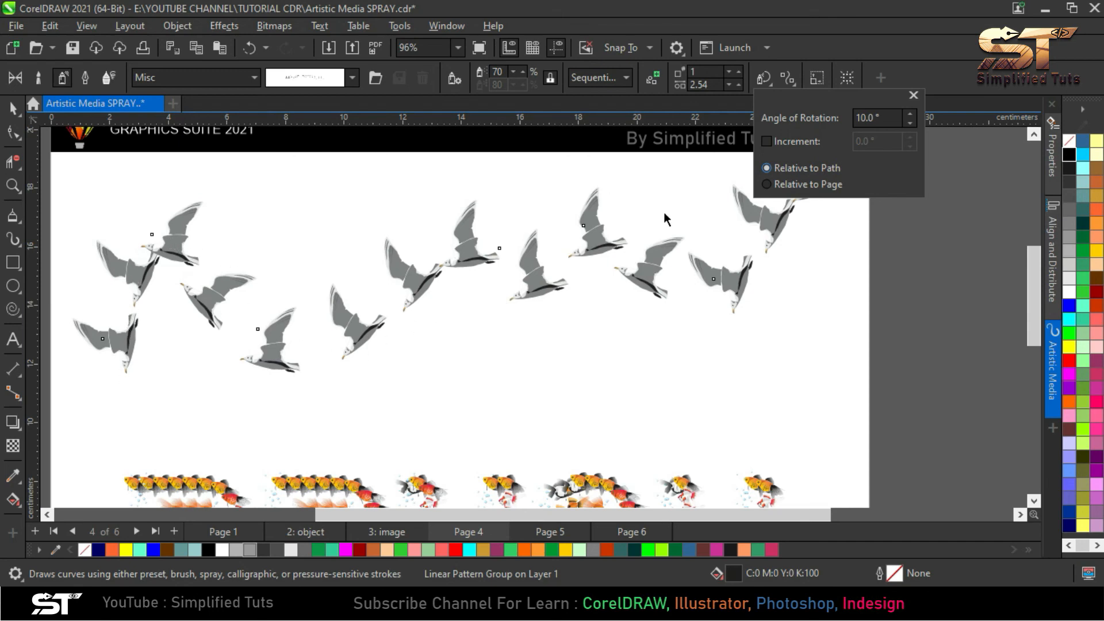
Select the whole bird spray, move it slightly down and left clear of the header banner, and deselect it
scroll(640, 344, down, 1)
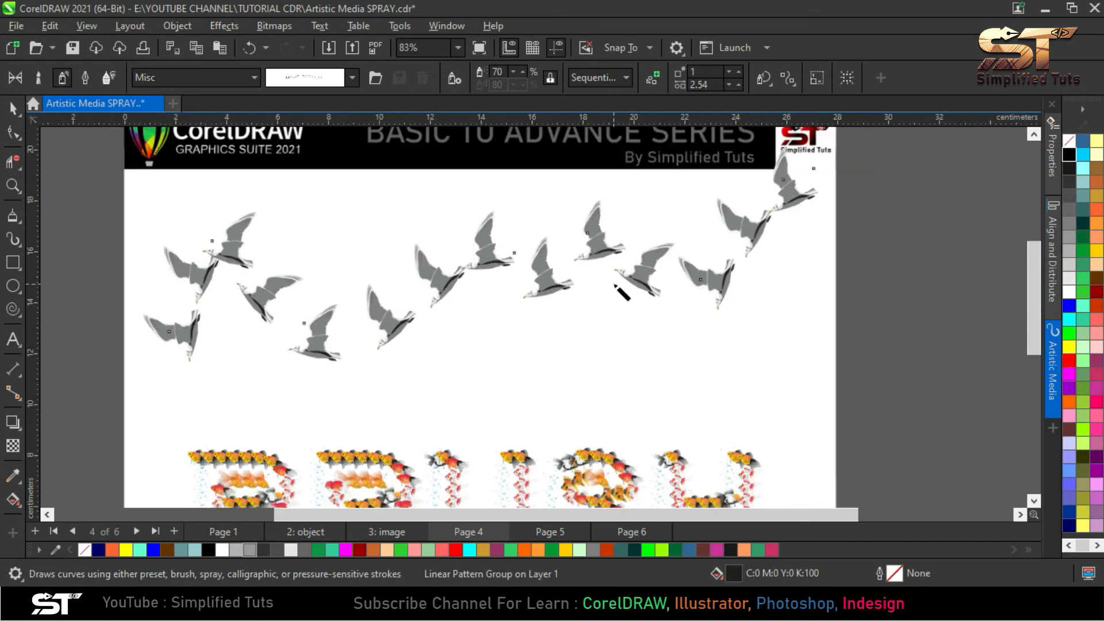
scroll(713, 294, down, 1)
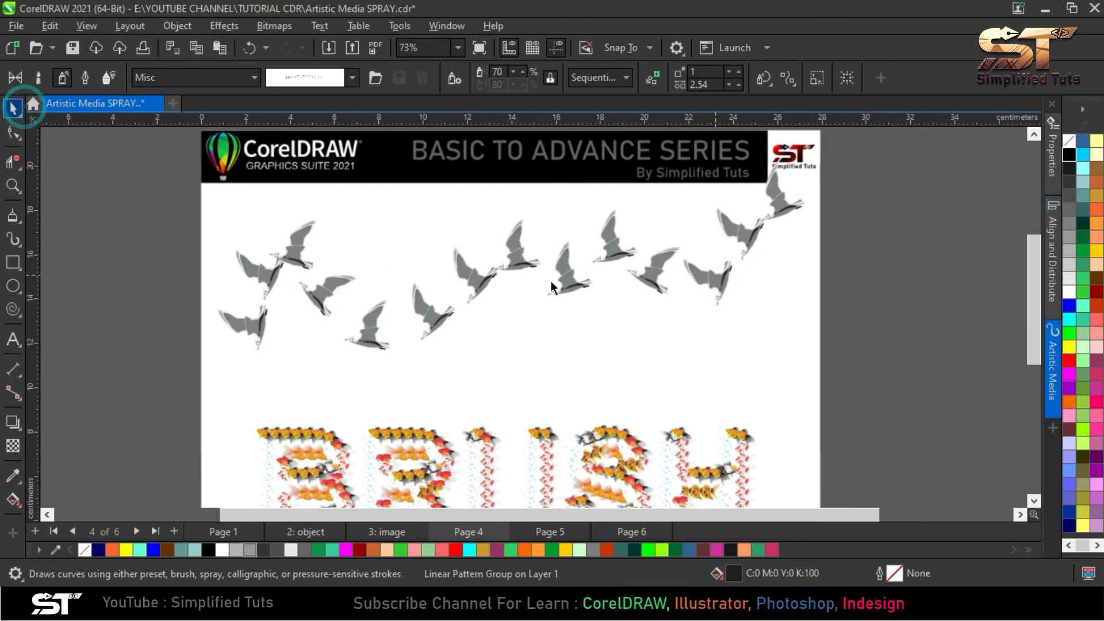
scroll(594, 240, down, 1)
click(593, 241)
click(609, 242)
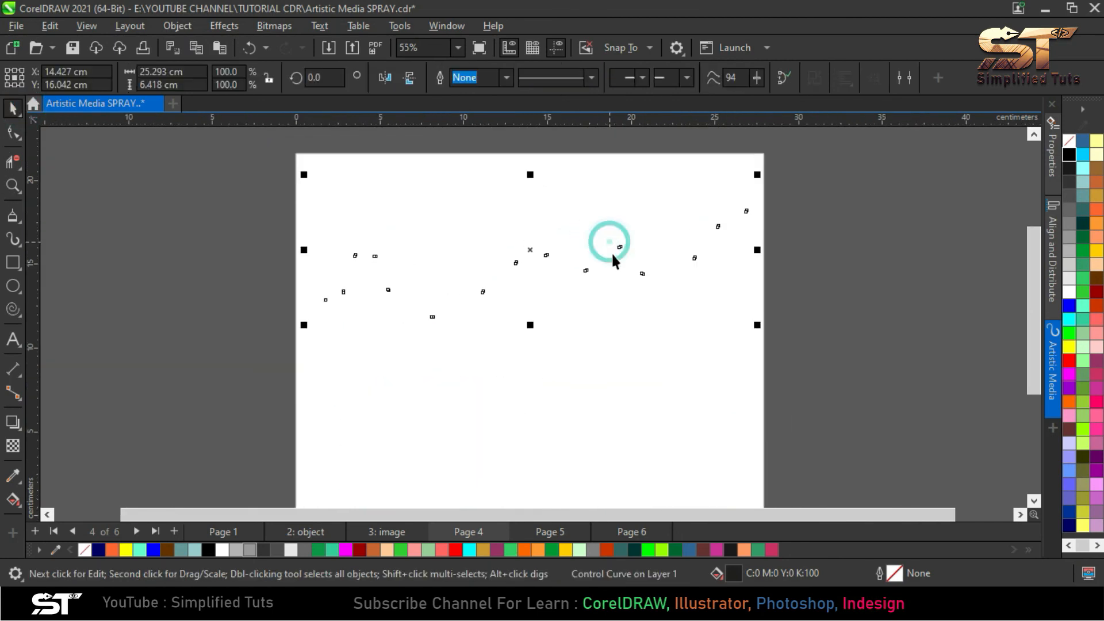
click(609, 256)
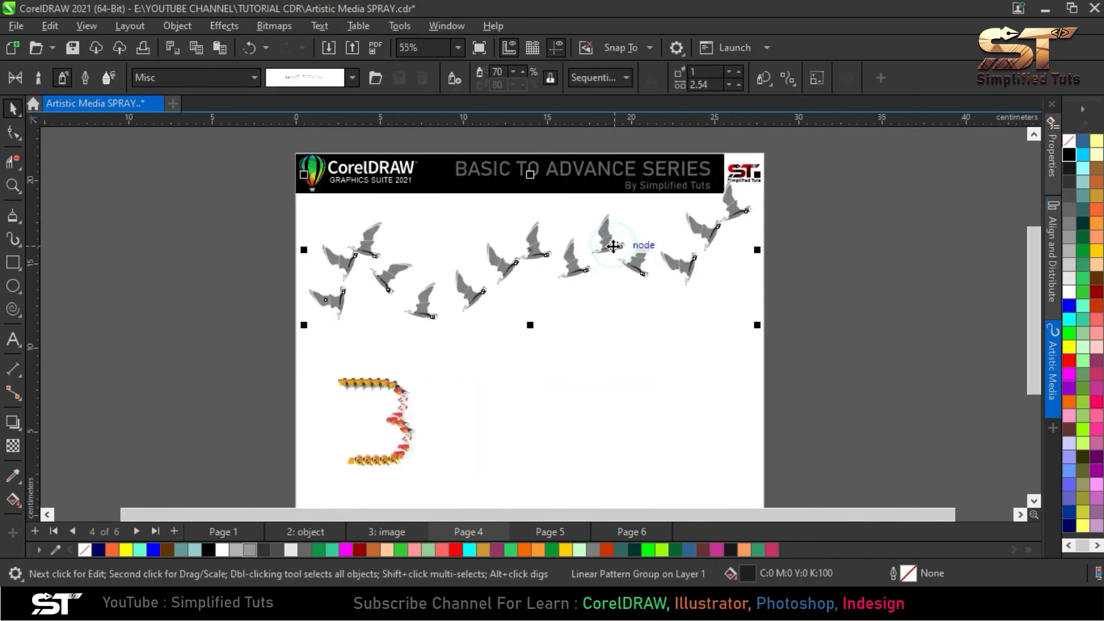
key(ctrl+k)
click(854, 255)
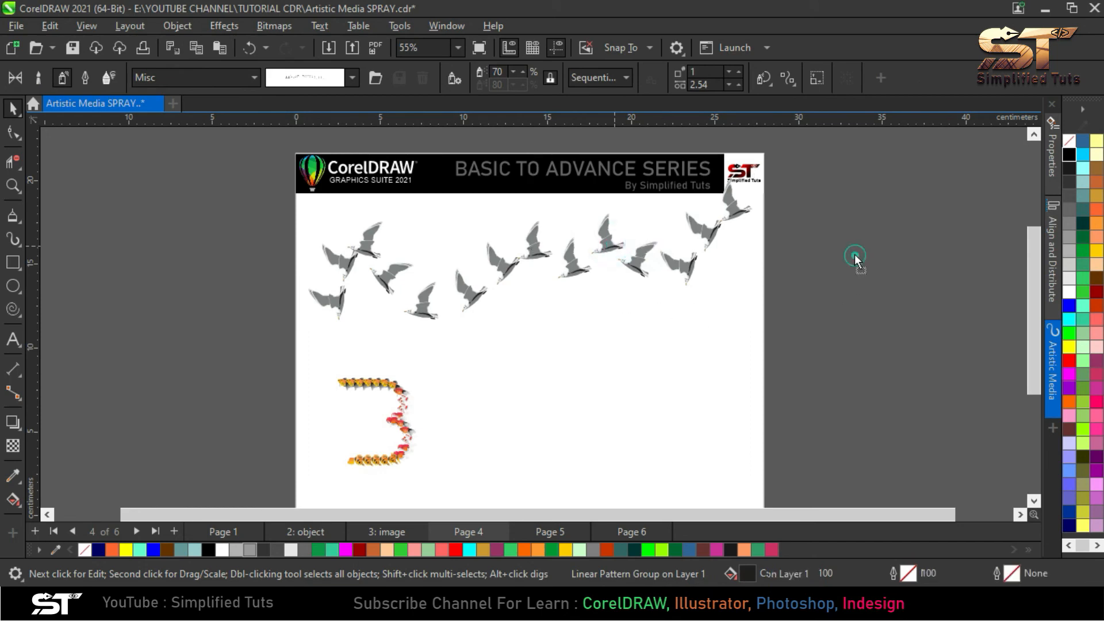
mouse_move(374, 287)
mouse_down()
mouse_move(356, 267)
mouse_move(595, 264)
mouse_up()
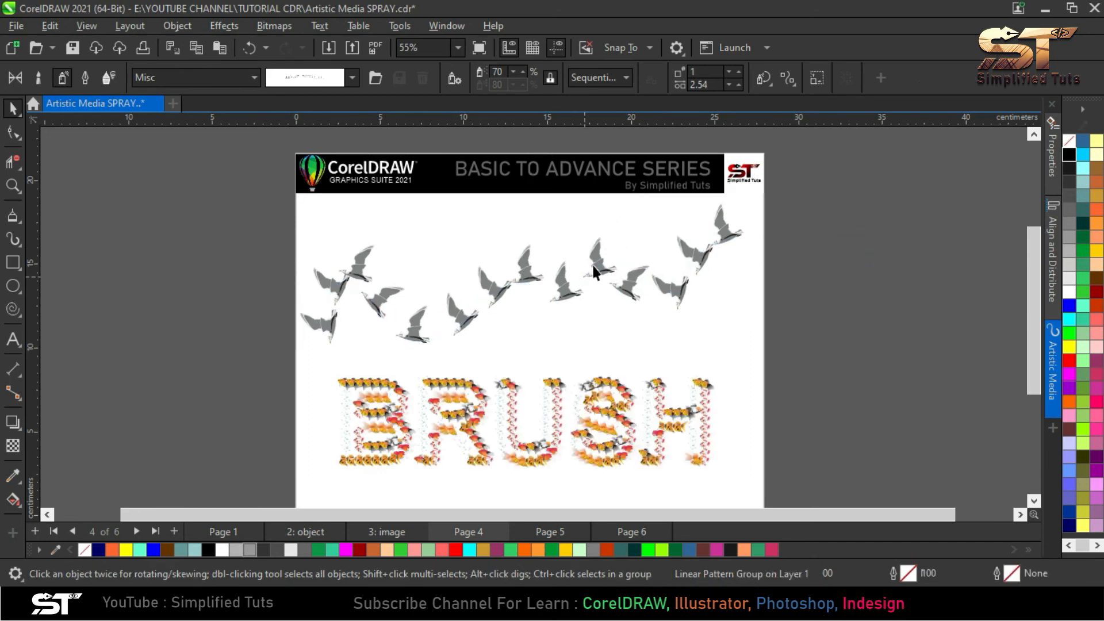
click(781, 260)
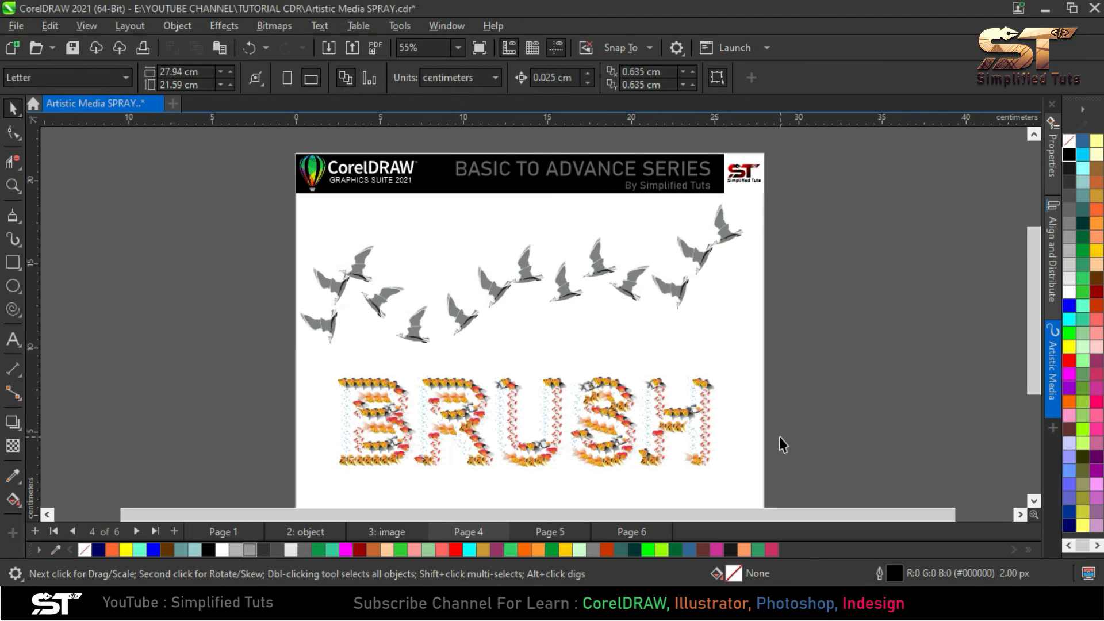